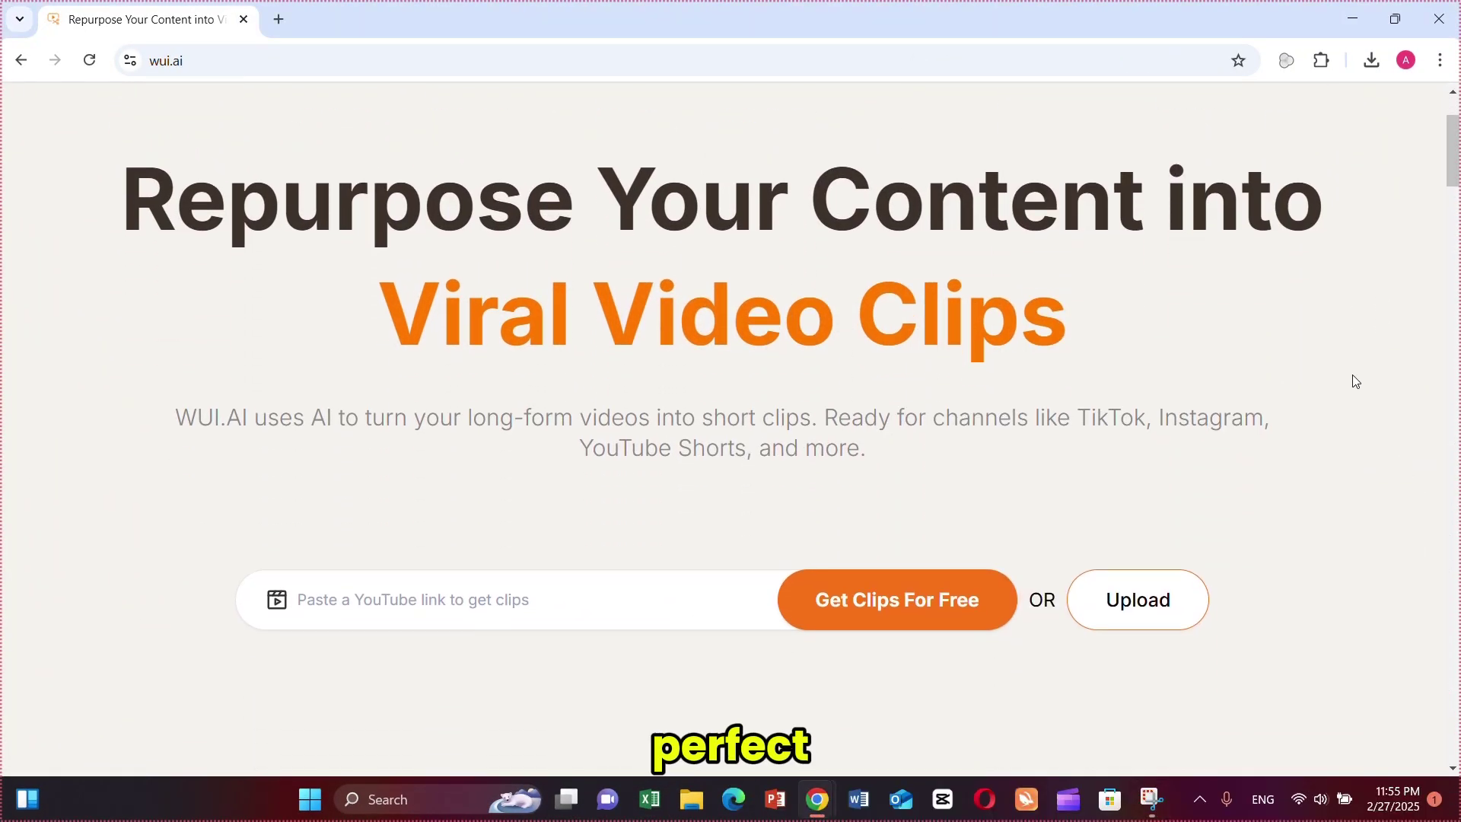
# - Highlight the supported-platforms tagline, then scroll through the sections from AI Clips to AI Condensation
pyautogui.moveTo(1083, 386); pyautogui.dragTo(869, 412)
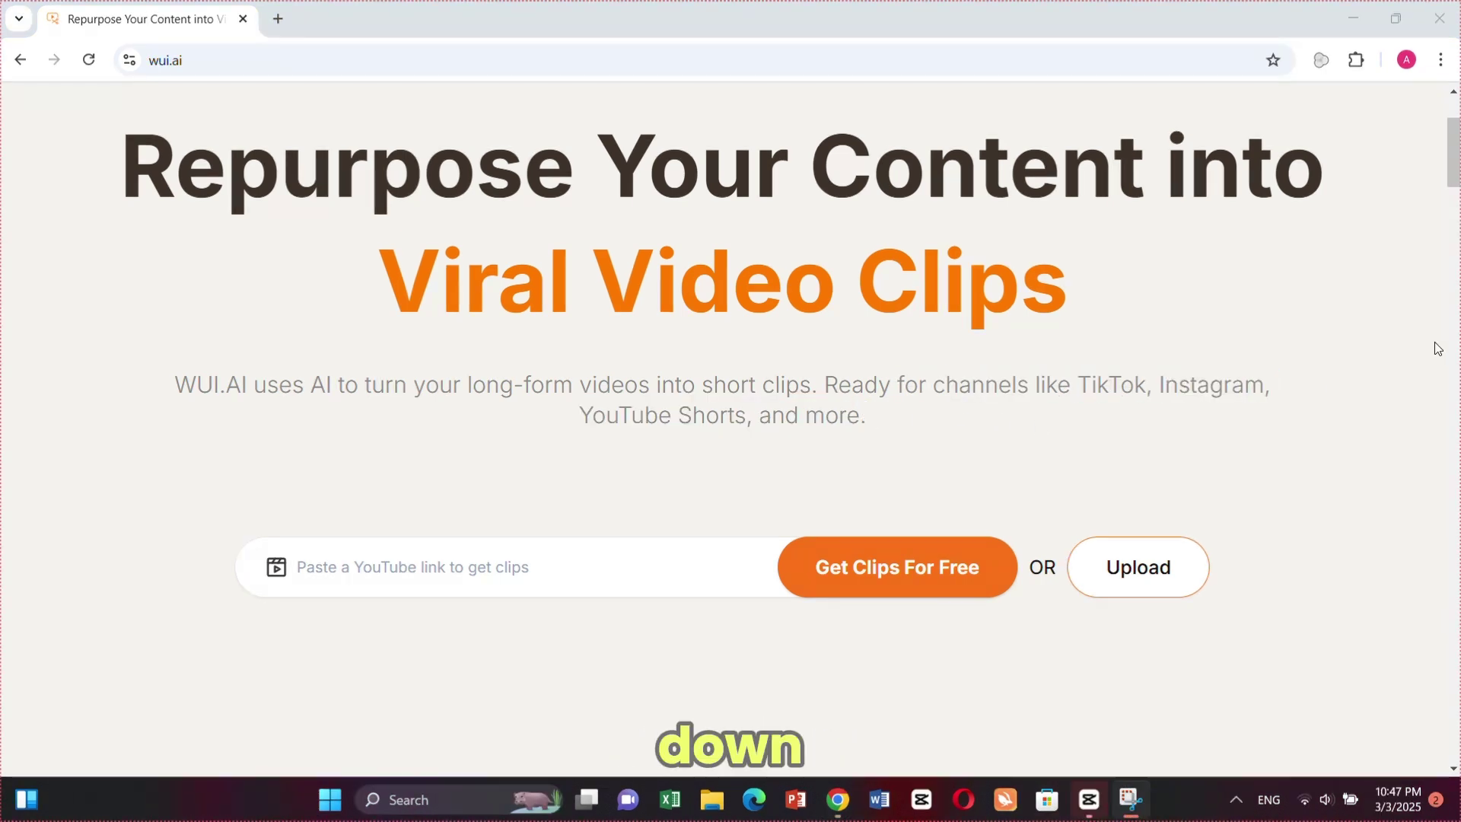
pyautogui.scroll(-5, 1437, 349)
pyautogui.scroll(-1, 1438, 349)
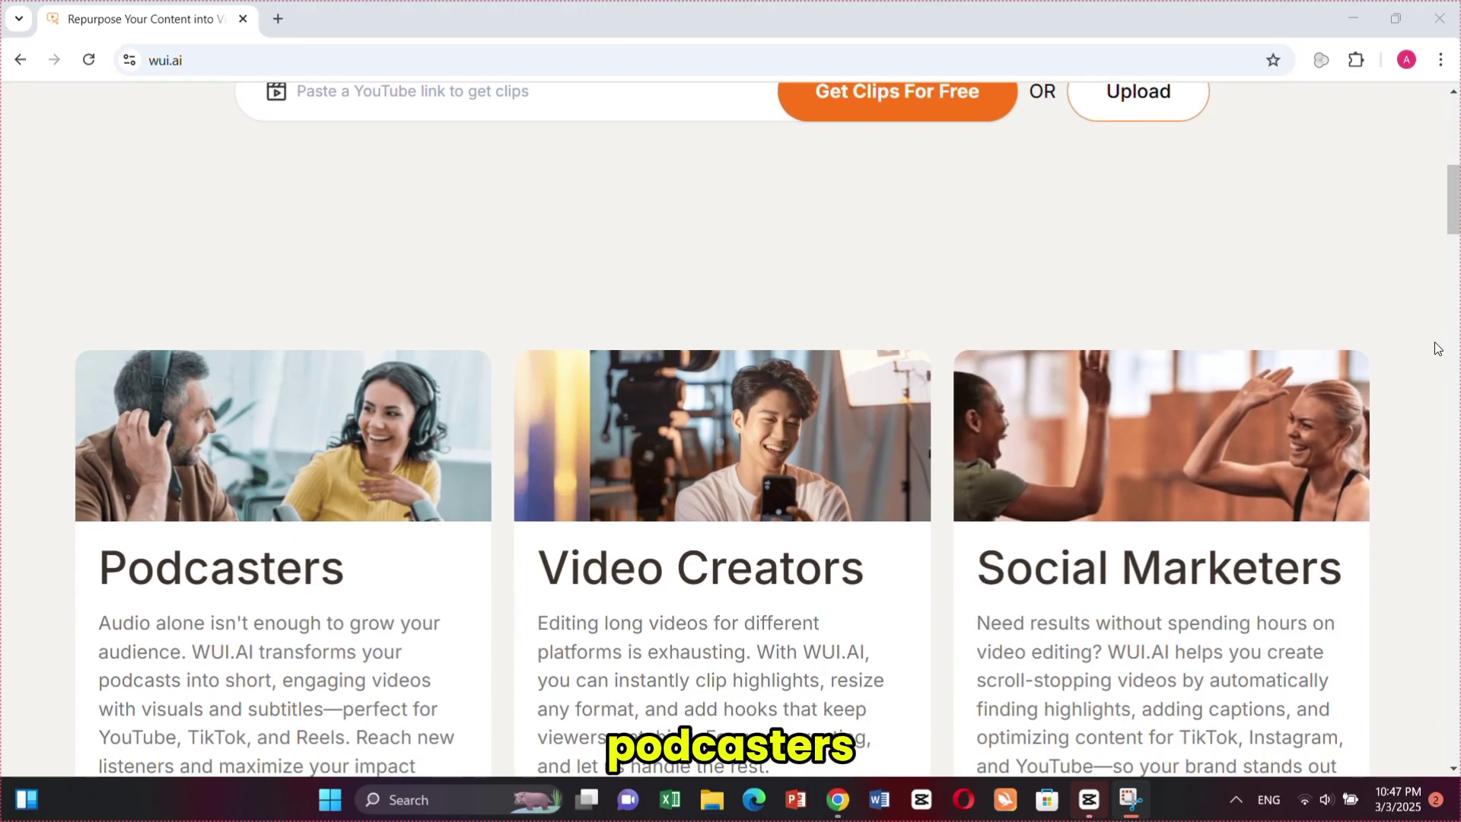
pyautogui.scroll(-1, 1437, 349)
pyautogui.scroll(-4, 1437, 348)
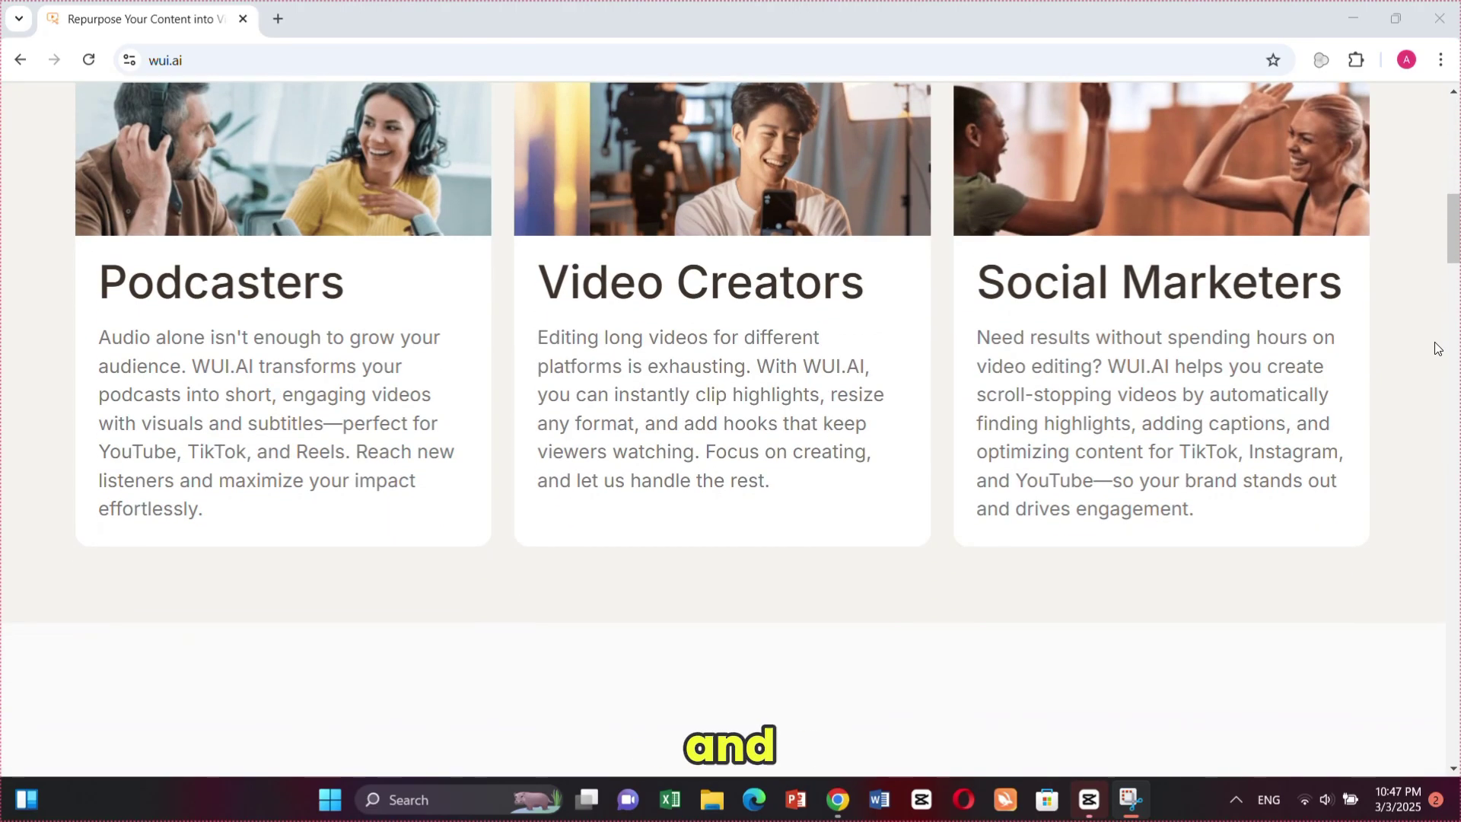
pyautogui.scroll(-2, 1437, 349)
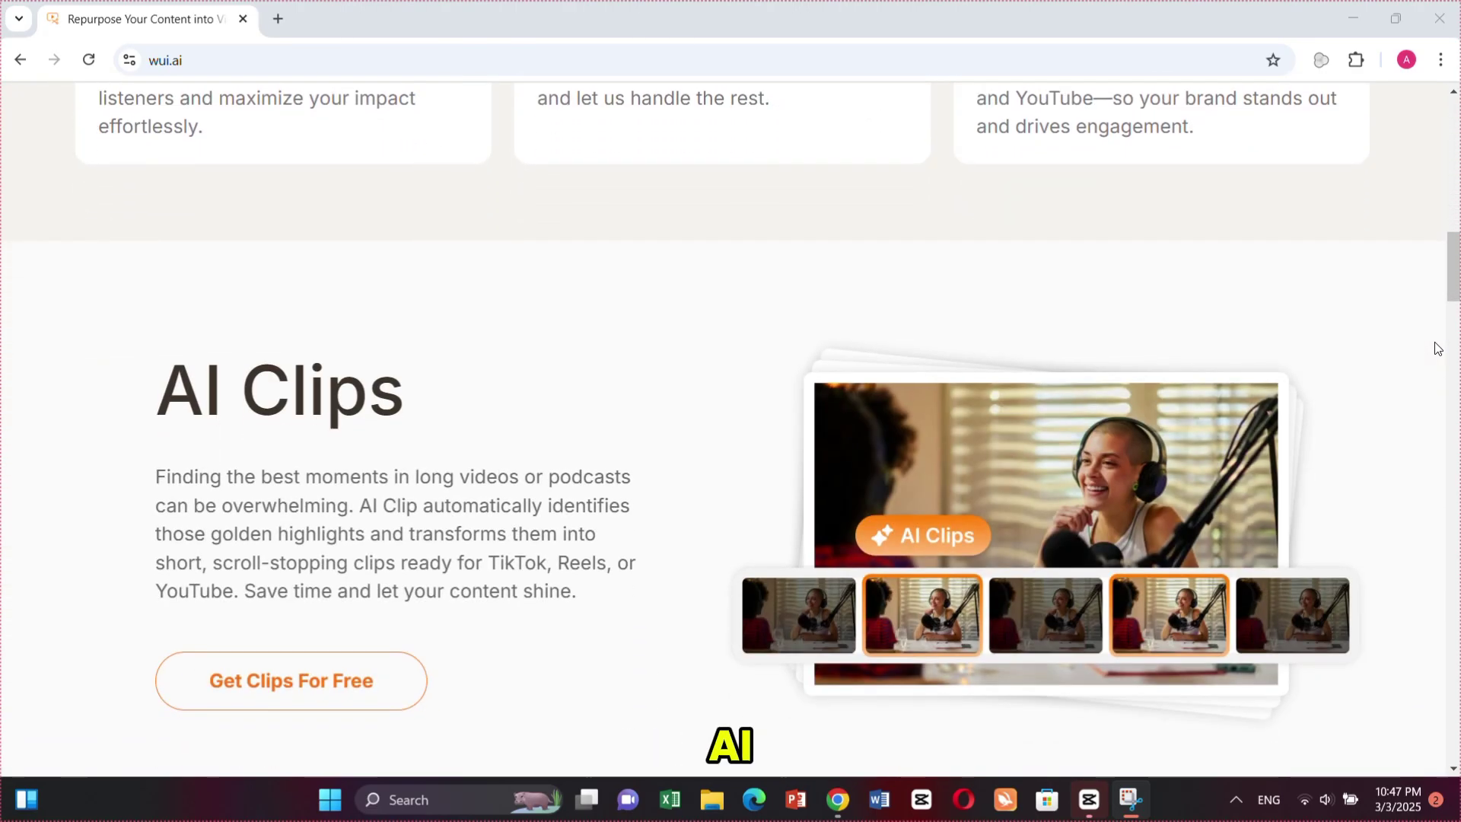
pyautogui.scroll(-1, 1437, 348)
pyautogui.scroll(-1, 1437, 348)
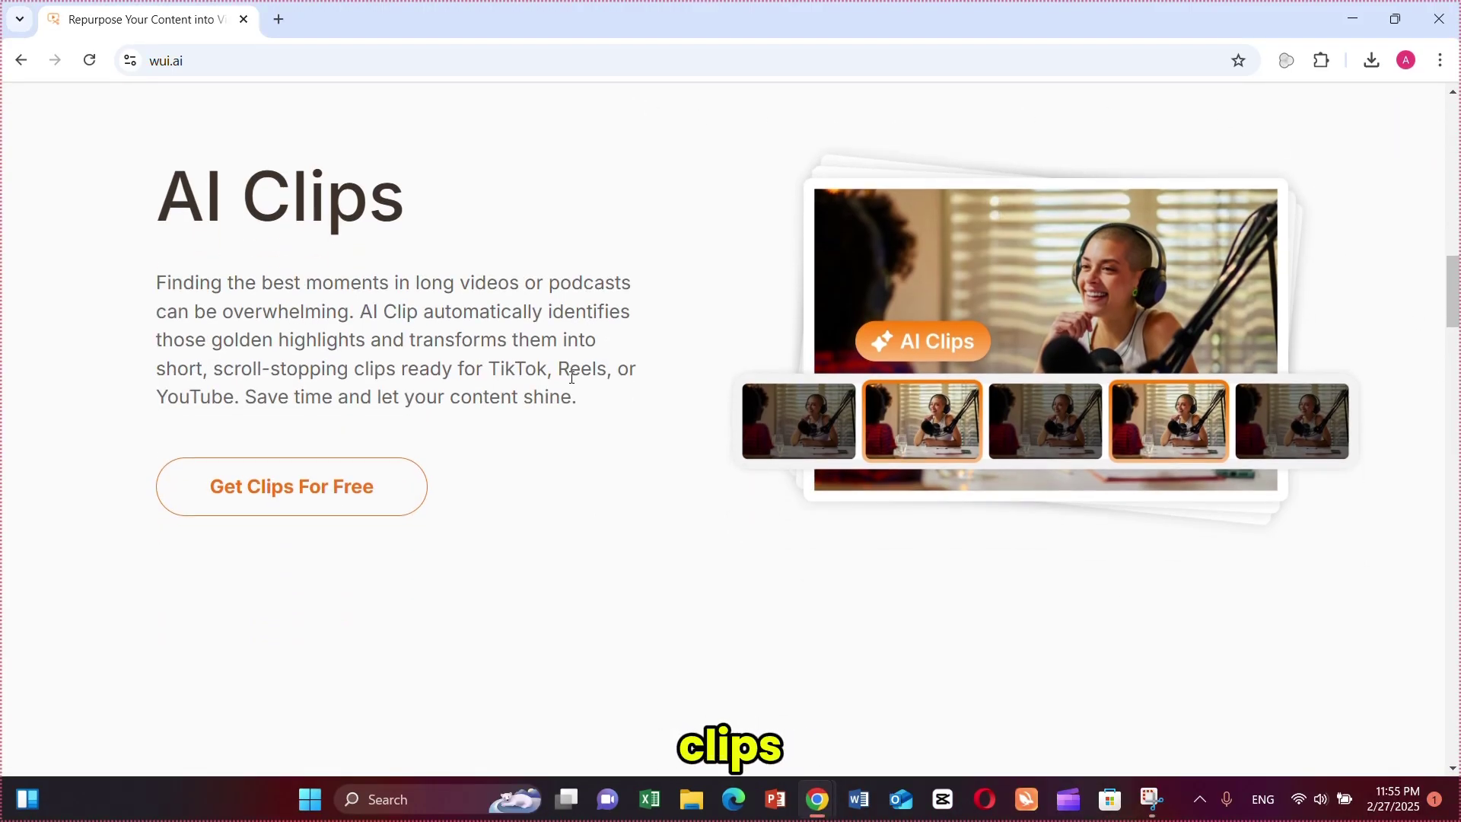
pyautogui.scroll(-5, 572, 377)
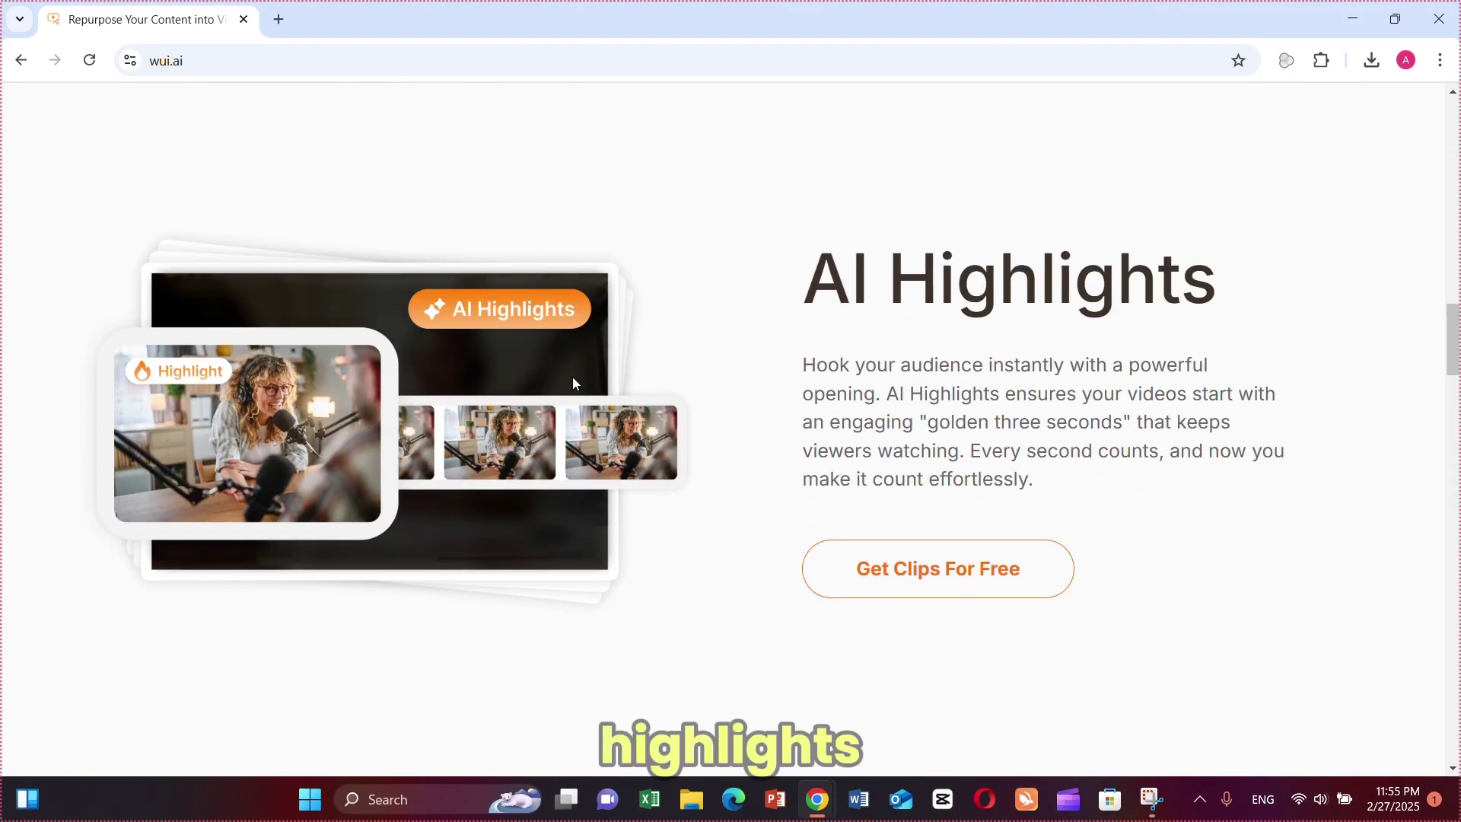
pyautogui.scroll(-5, 784, 430)
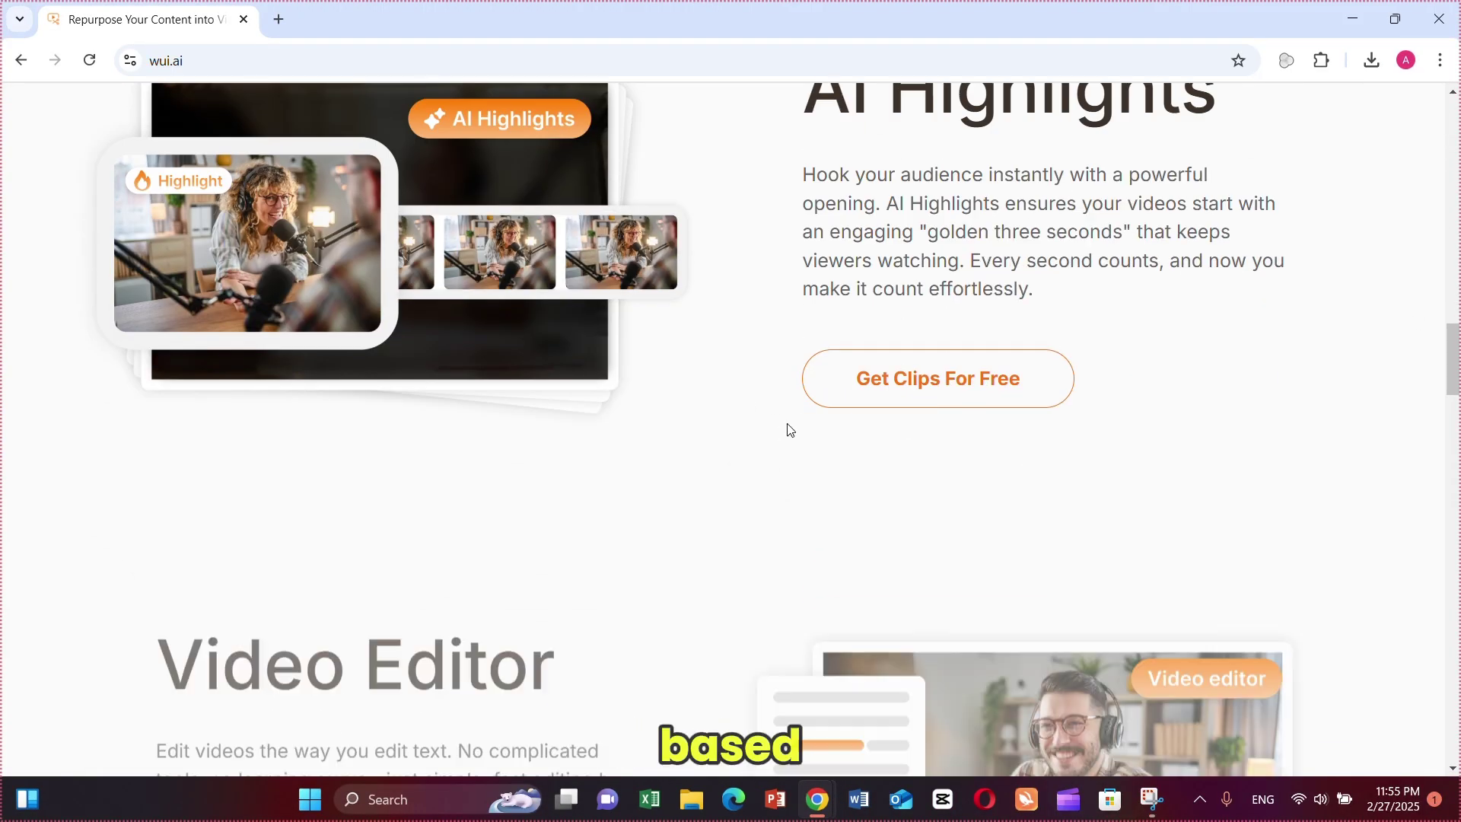
pyautogui.scroll(-3, 593, 419)
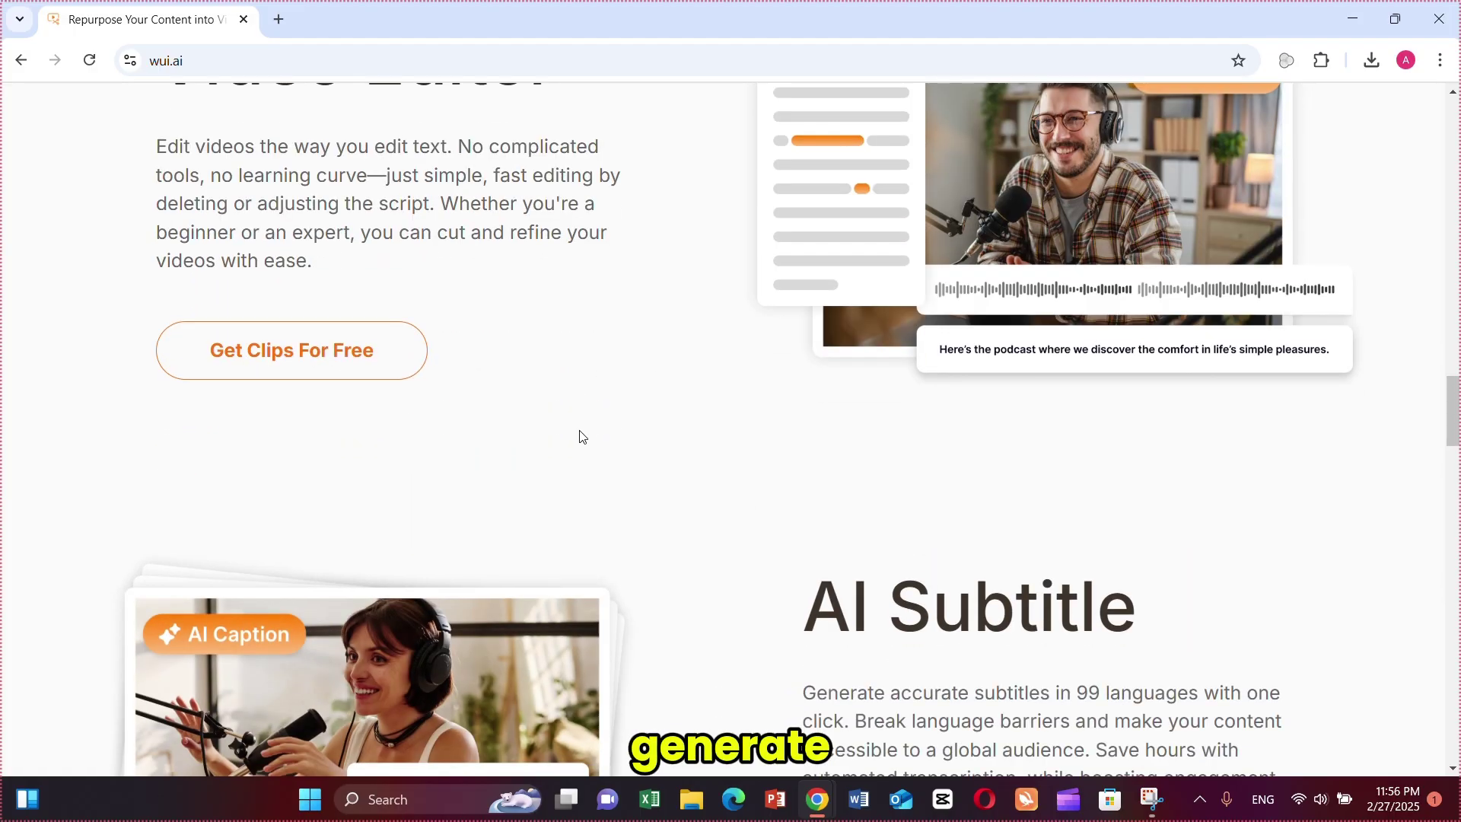
pyautogui.scroll(-3, 601, 422)
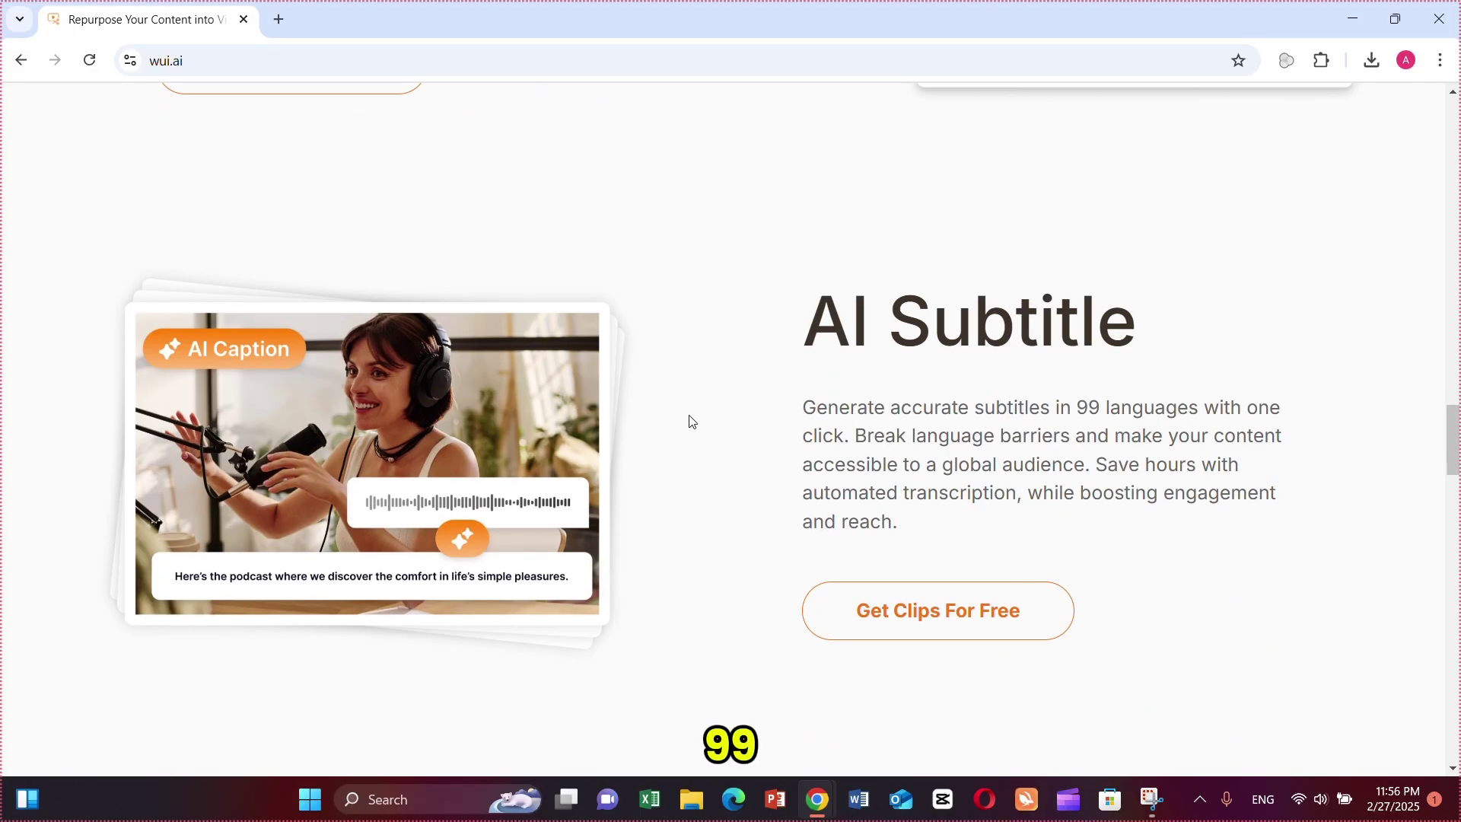
pyautogui.scroll(-7, 693, 420)
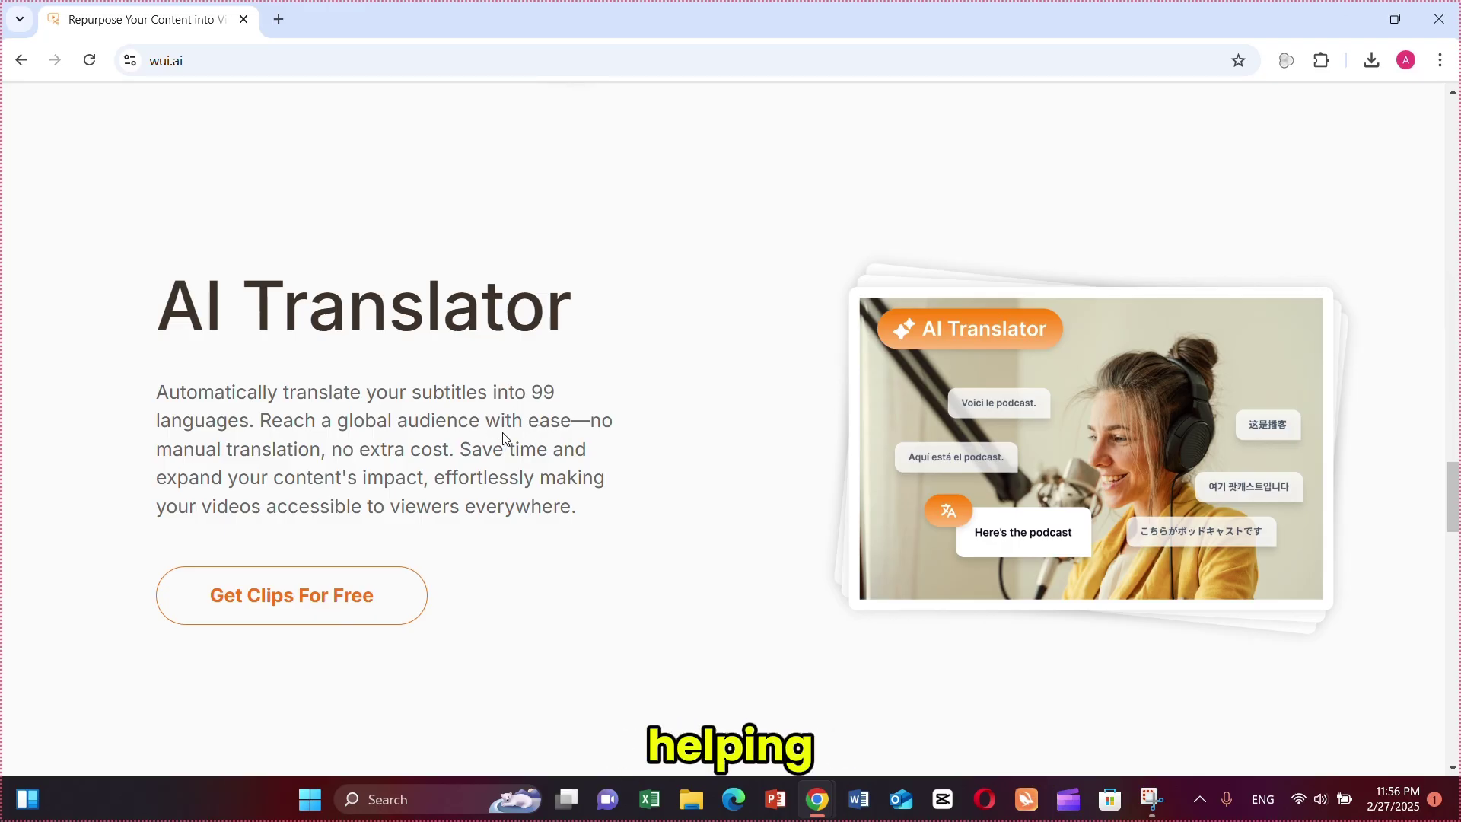
pyautogui.scroll(-8, 745, 467)
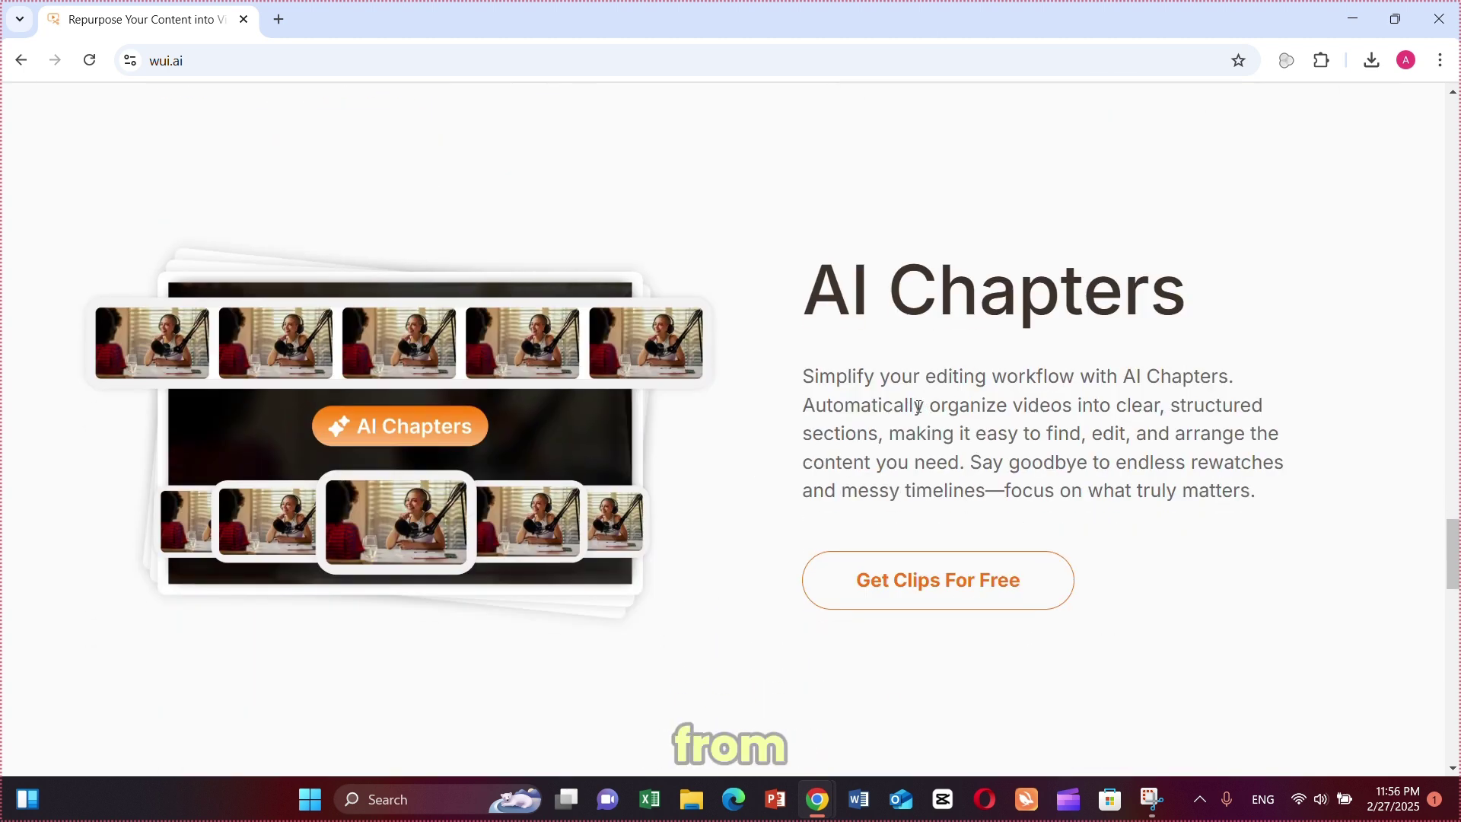
pyautogui.scroll(-5, 837, 398)
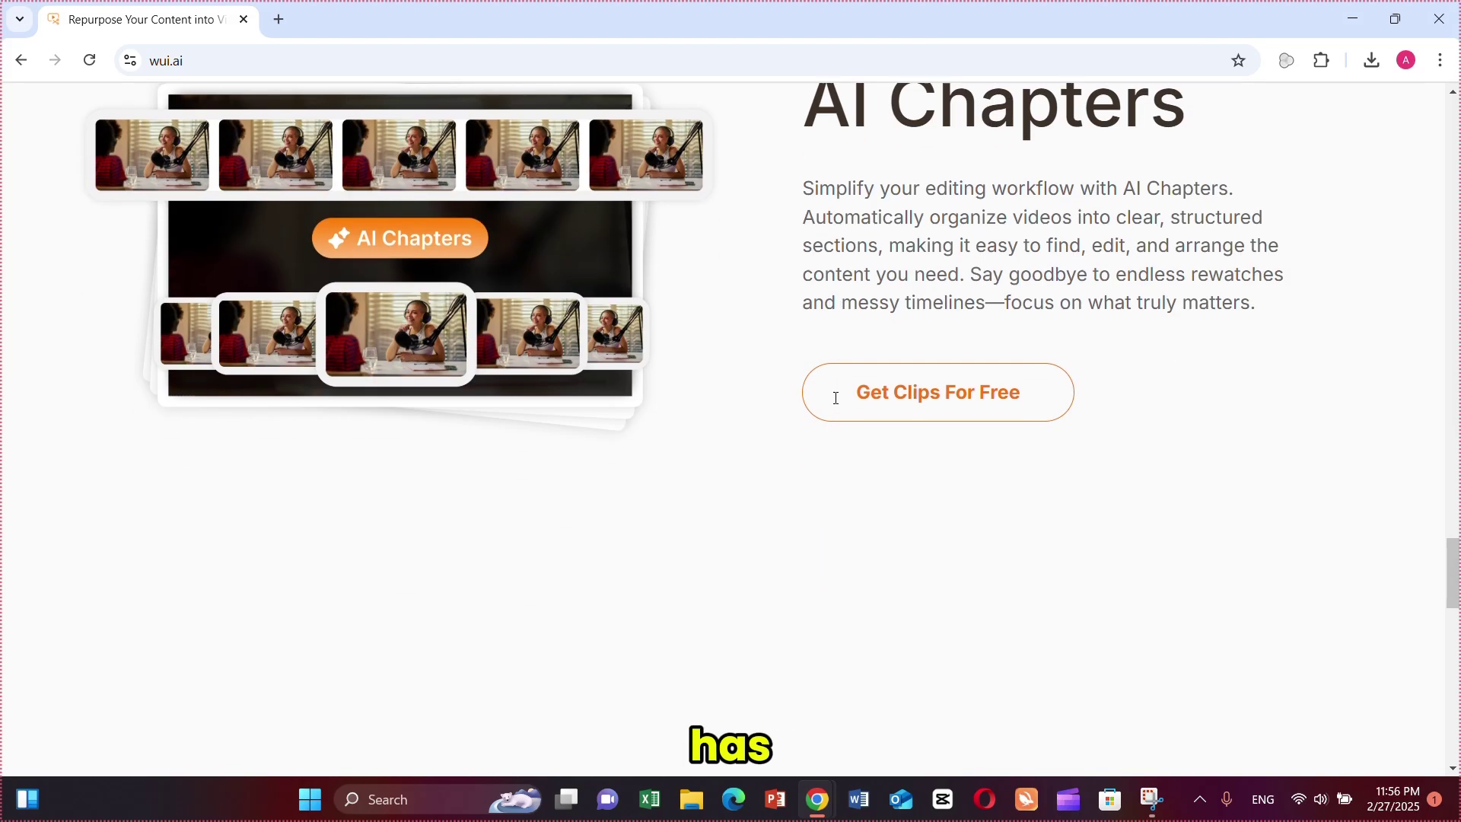
pyautogui.scroll(-2, 836, 405)
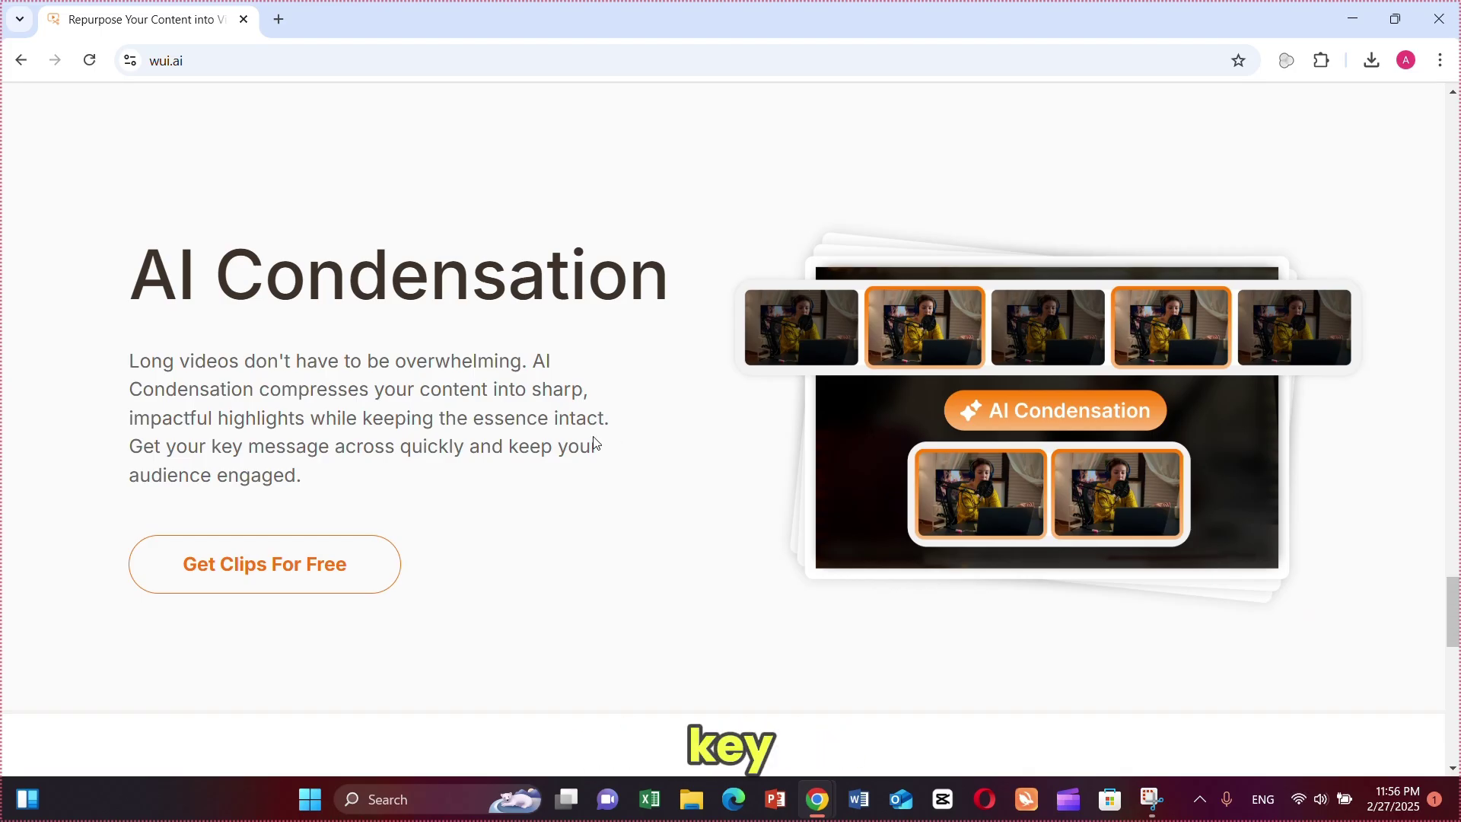
pyautogui.scroll(-3, 613, 441)
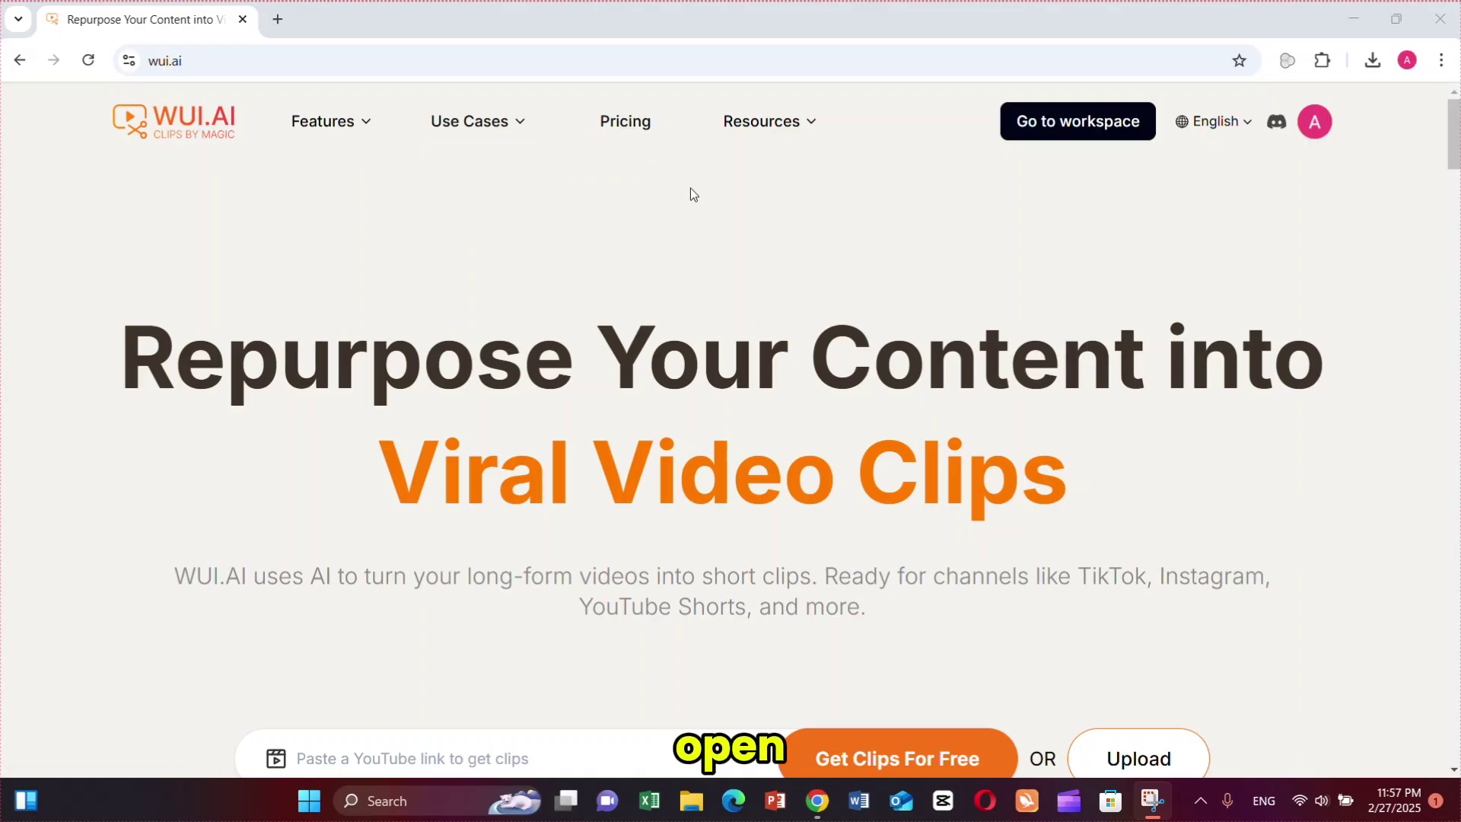
# - Go to the AI Clips feature page from Features and choose Get started
pyautogui.click(323, 122)
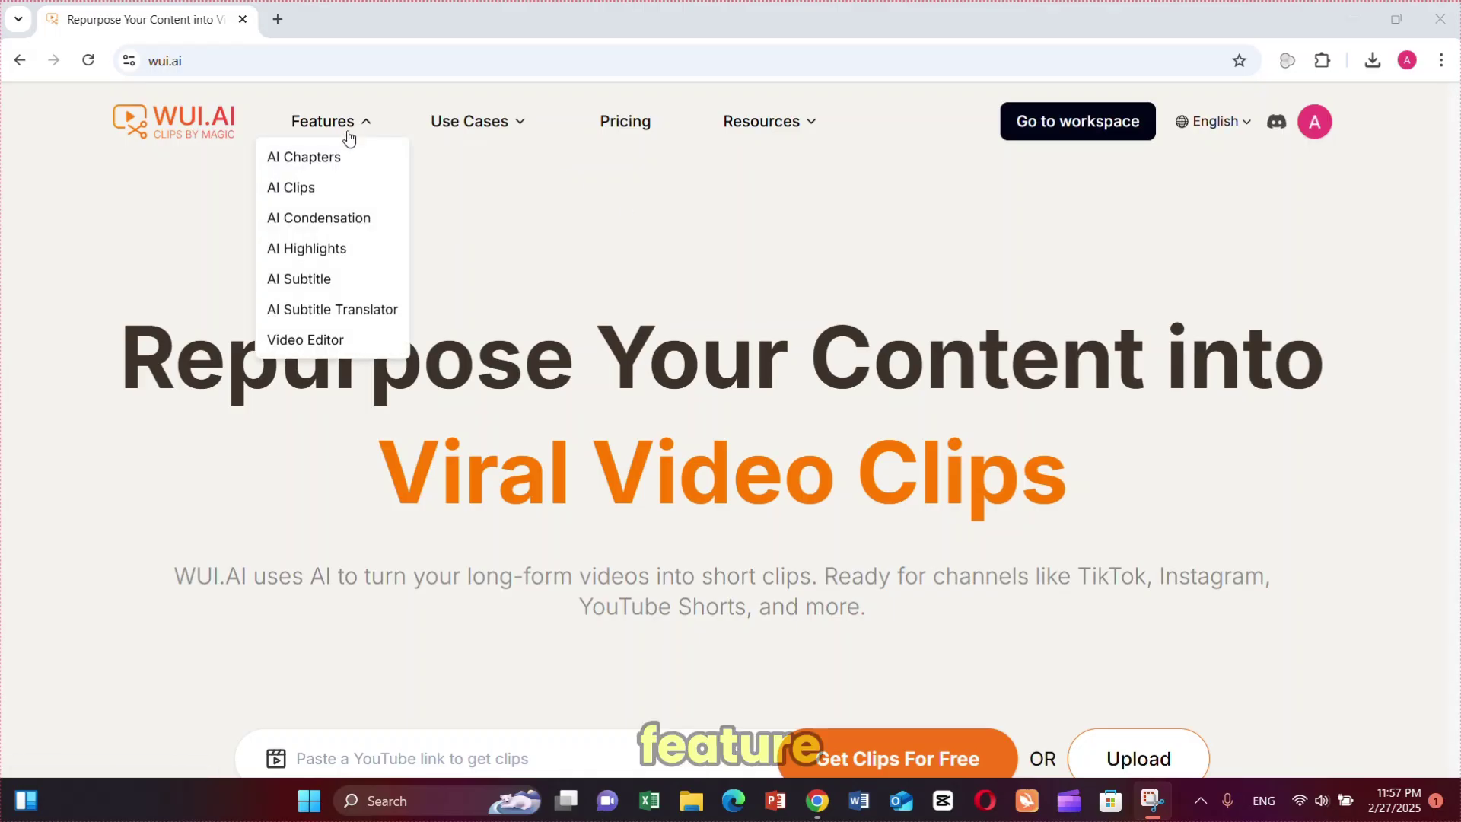
pyautogui.click(299, 188)
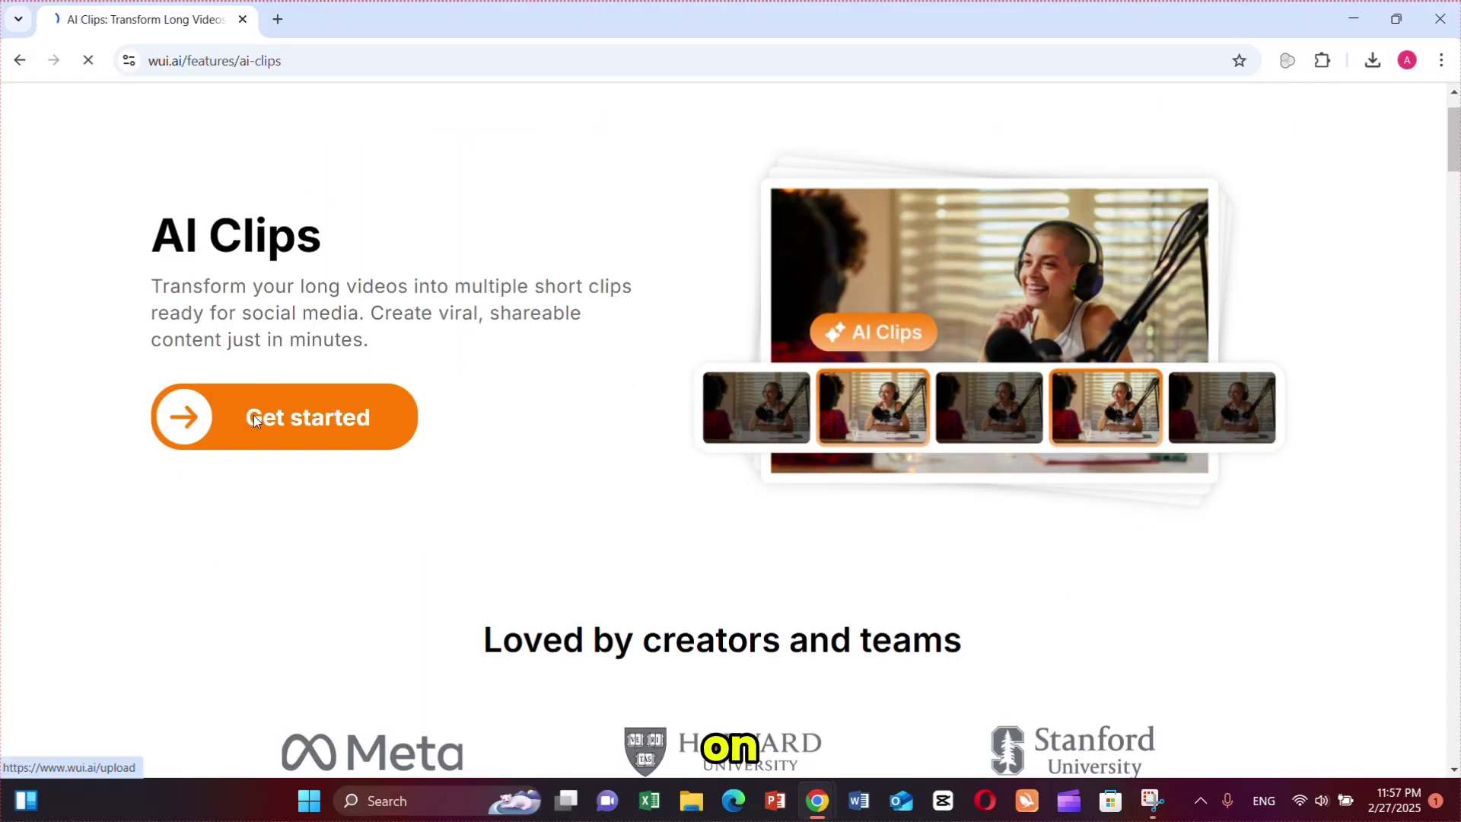
pyautogui.click(255, 417)
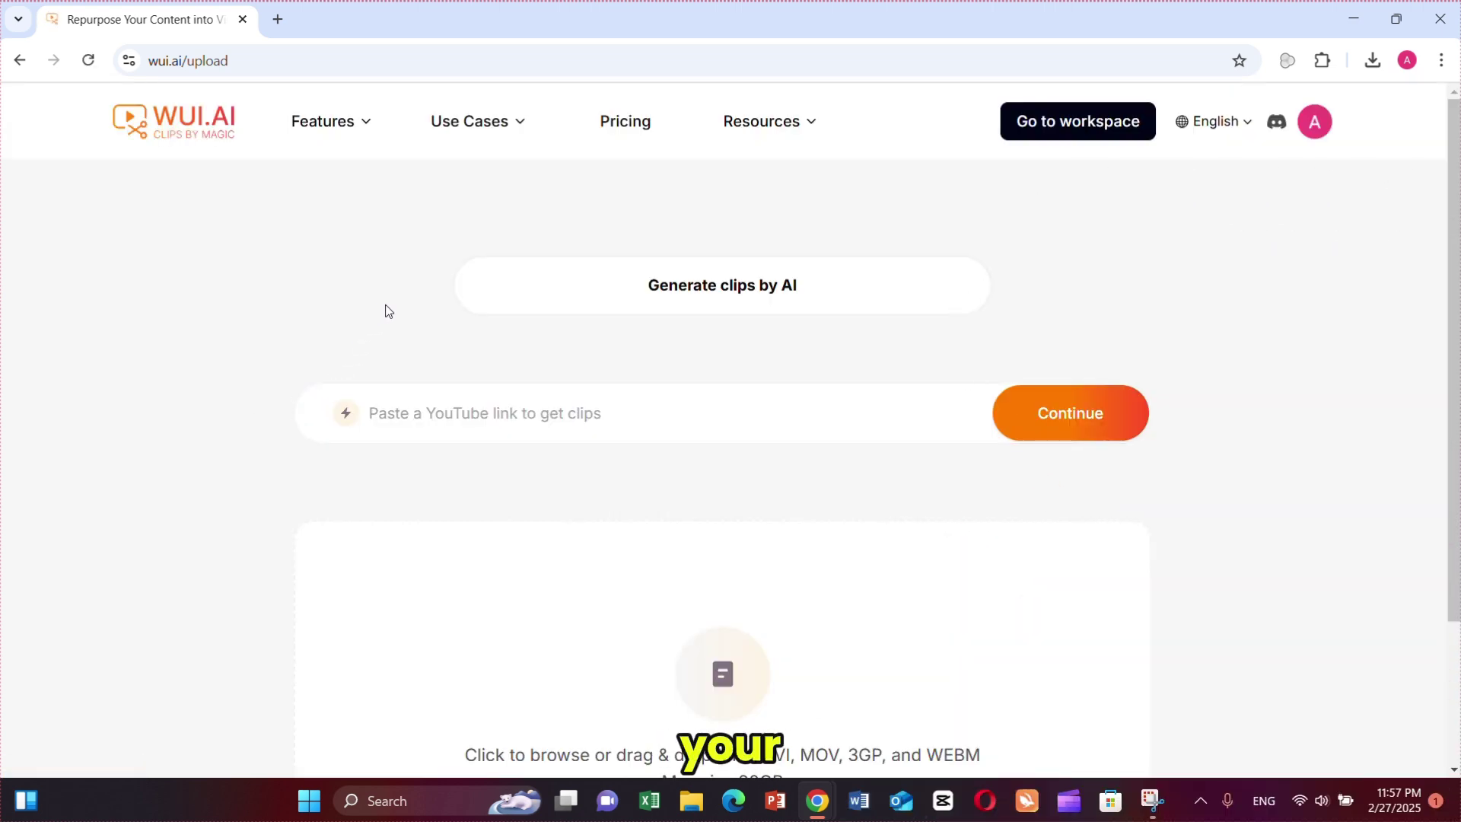
pyautogui.scroll(-3, 624, 350)
pyautogui.scroll(1, 456, 358)
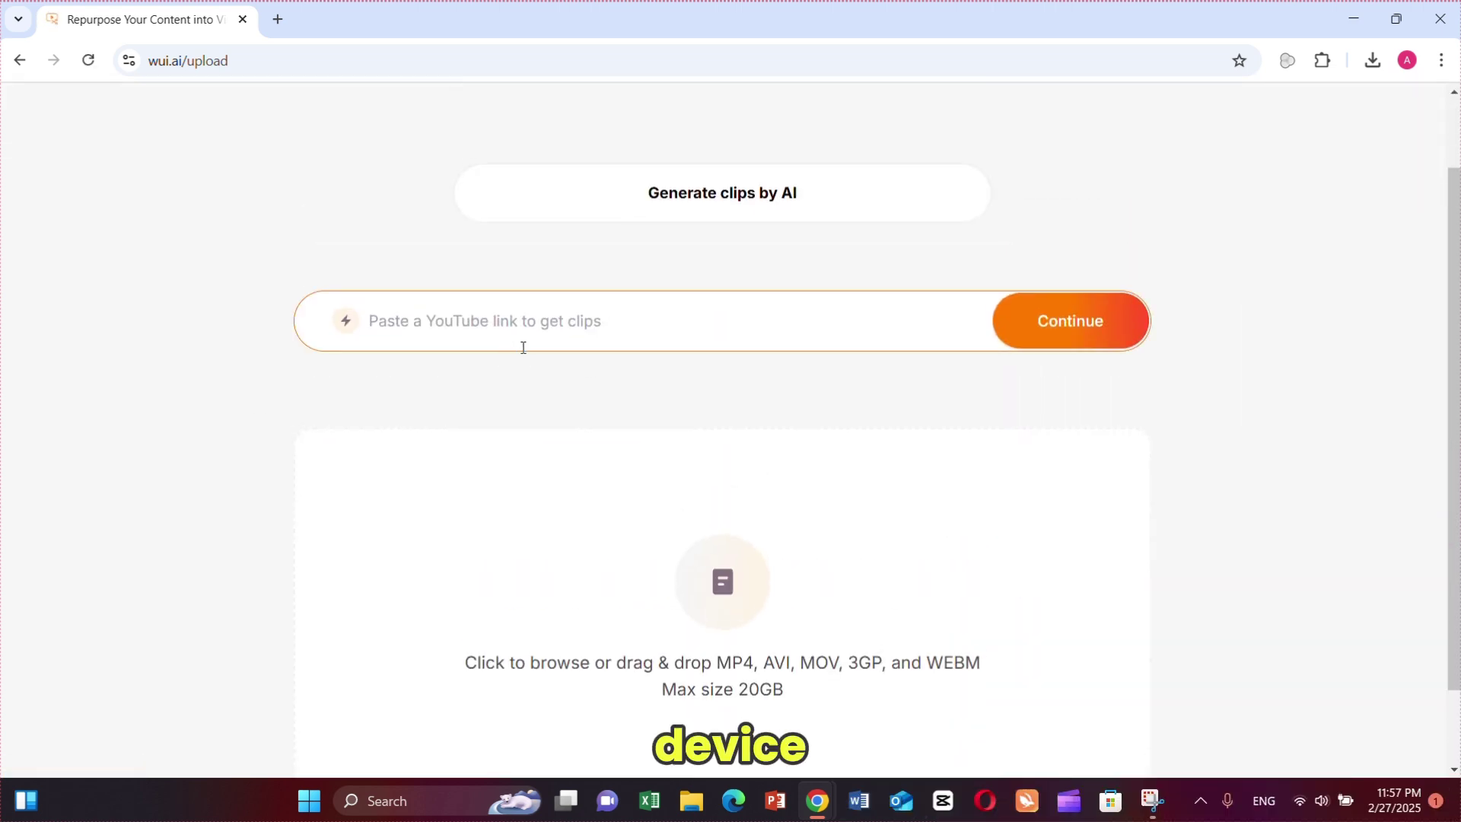
pyautogui.scroll(-1, 609, 418)
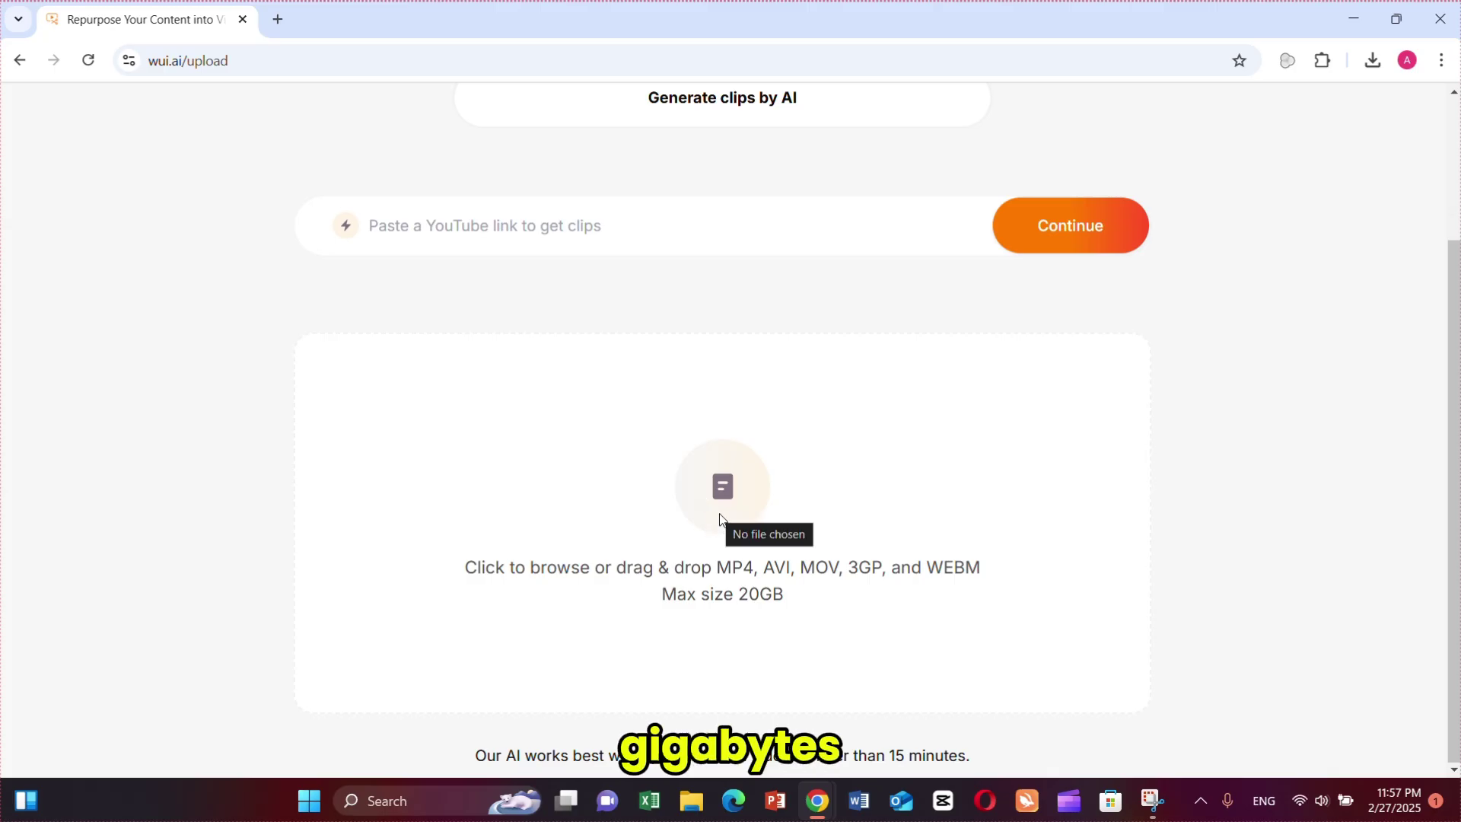
pyautogui.scroll(1, 720, 505)
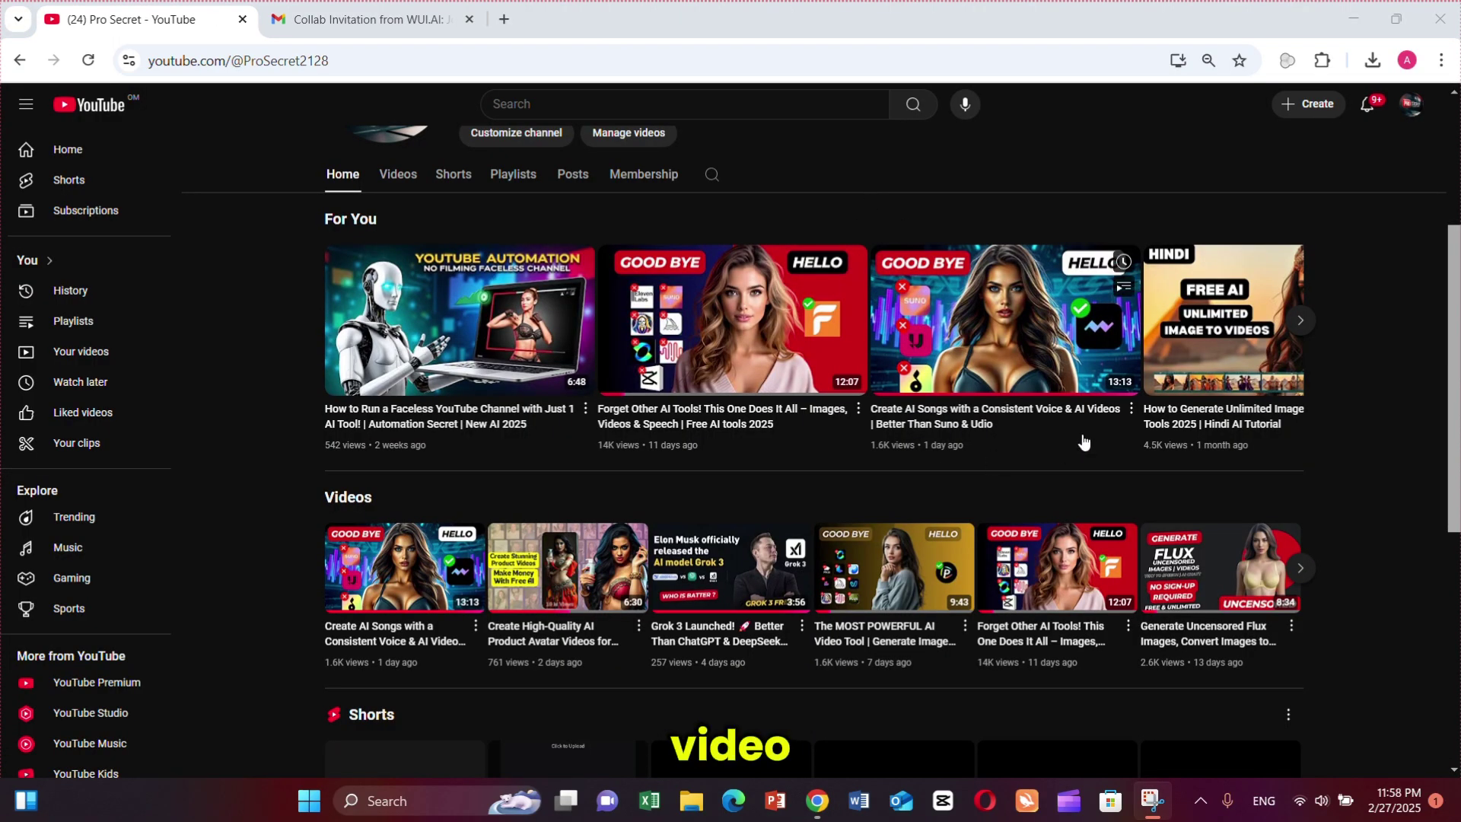
# - Copy the AI Songs video's YouTube share link, paste it in, and continue
pyautogui.click(1131, 409)
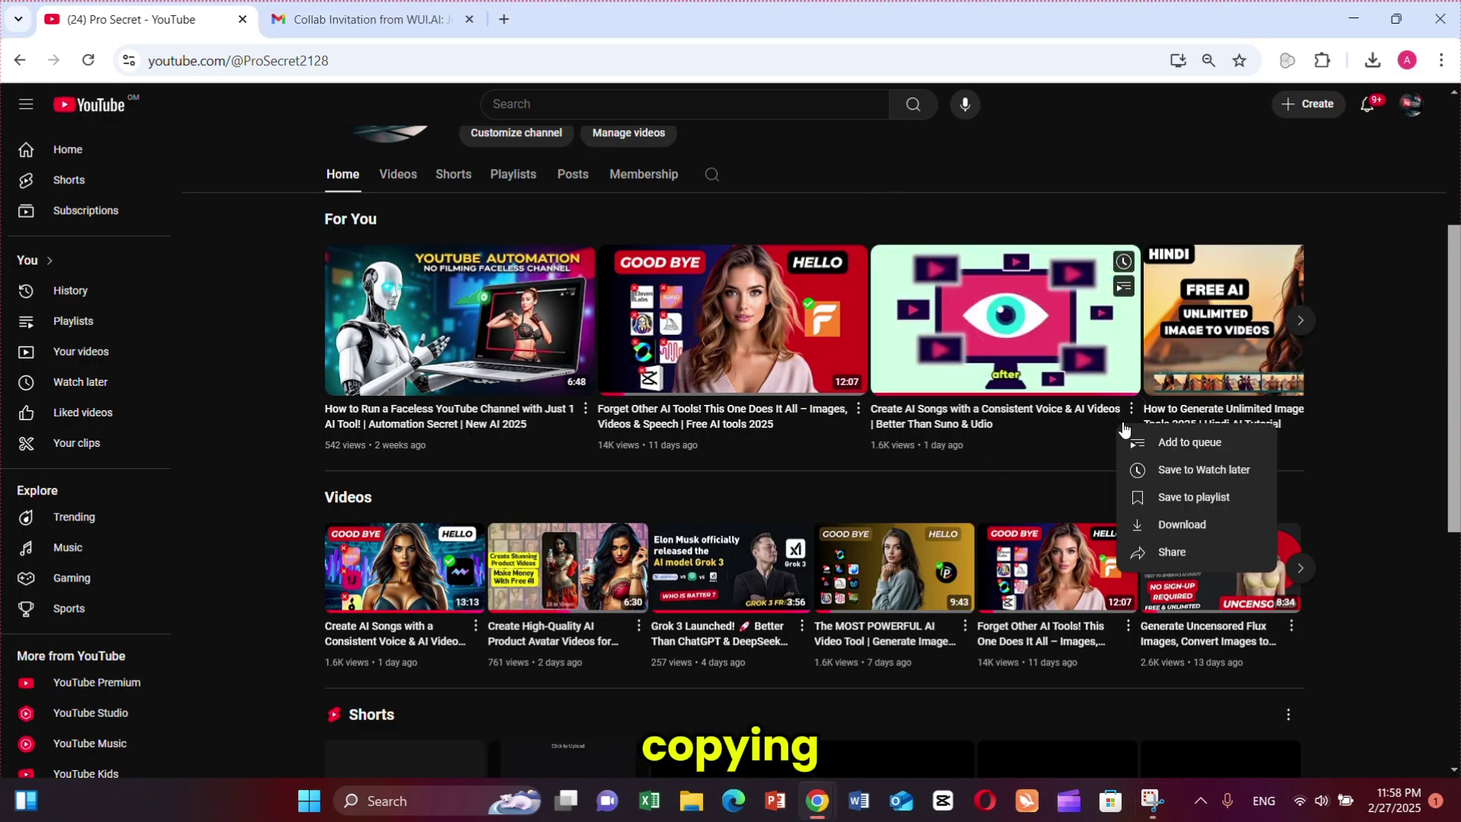
pyautogui.click(1172, 552)
pyautogui.click(878, 511)
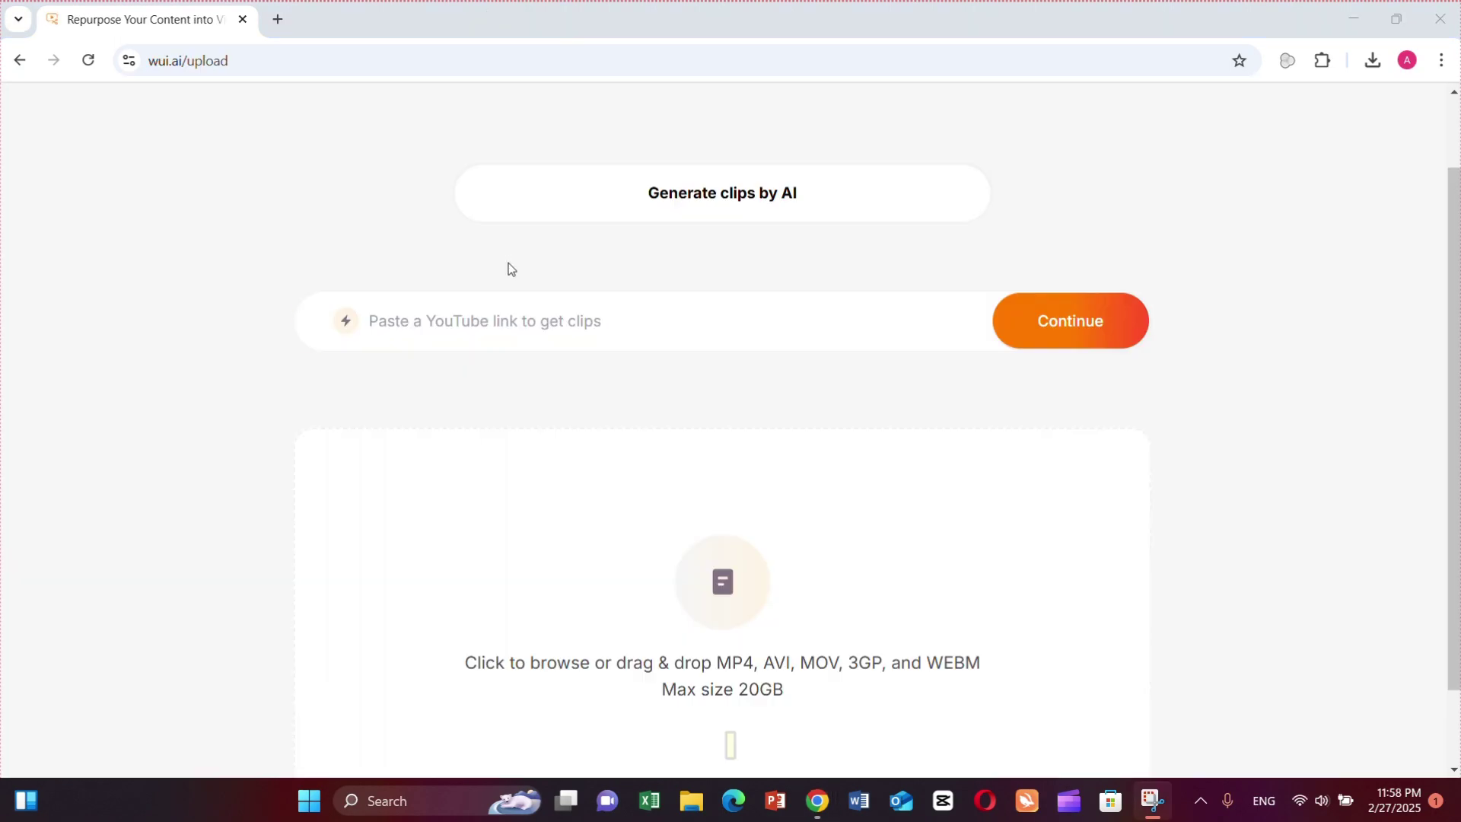
pyautogui.hotkey('ctrl', 'v')
pyautogui.click(1038, 319)
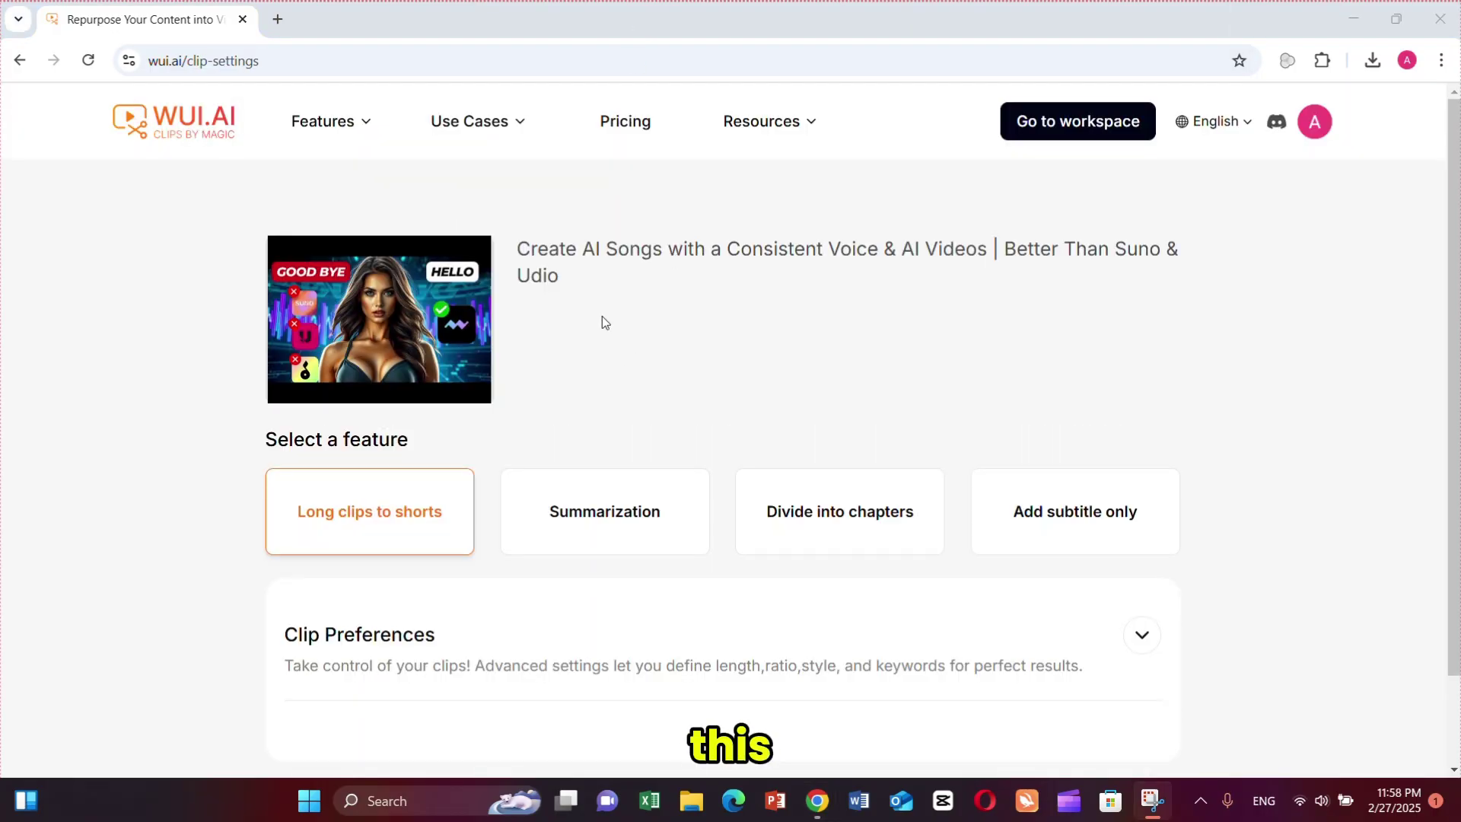
# - Expand the clip preferences and set the clip ratio to 9:16 after trying 16:9 and 1:1
pyautogui.scroll(-2, 607, 357)
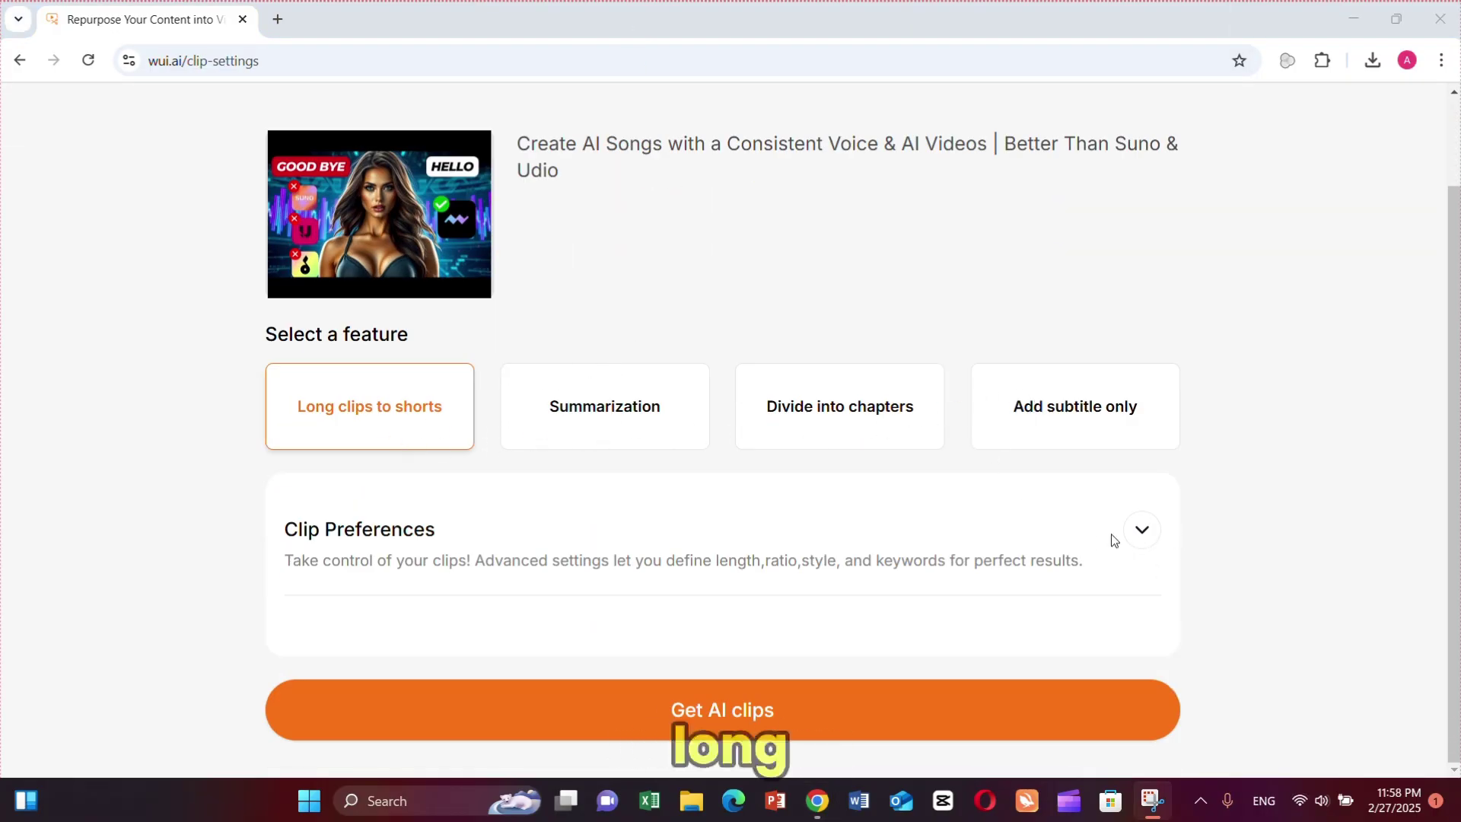
pyautogui.click(1142, 531)
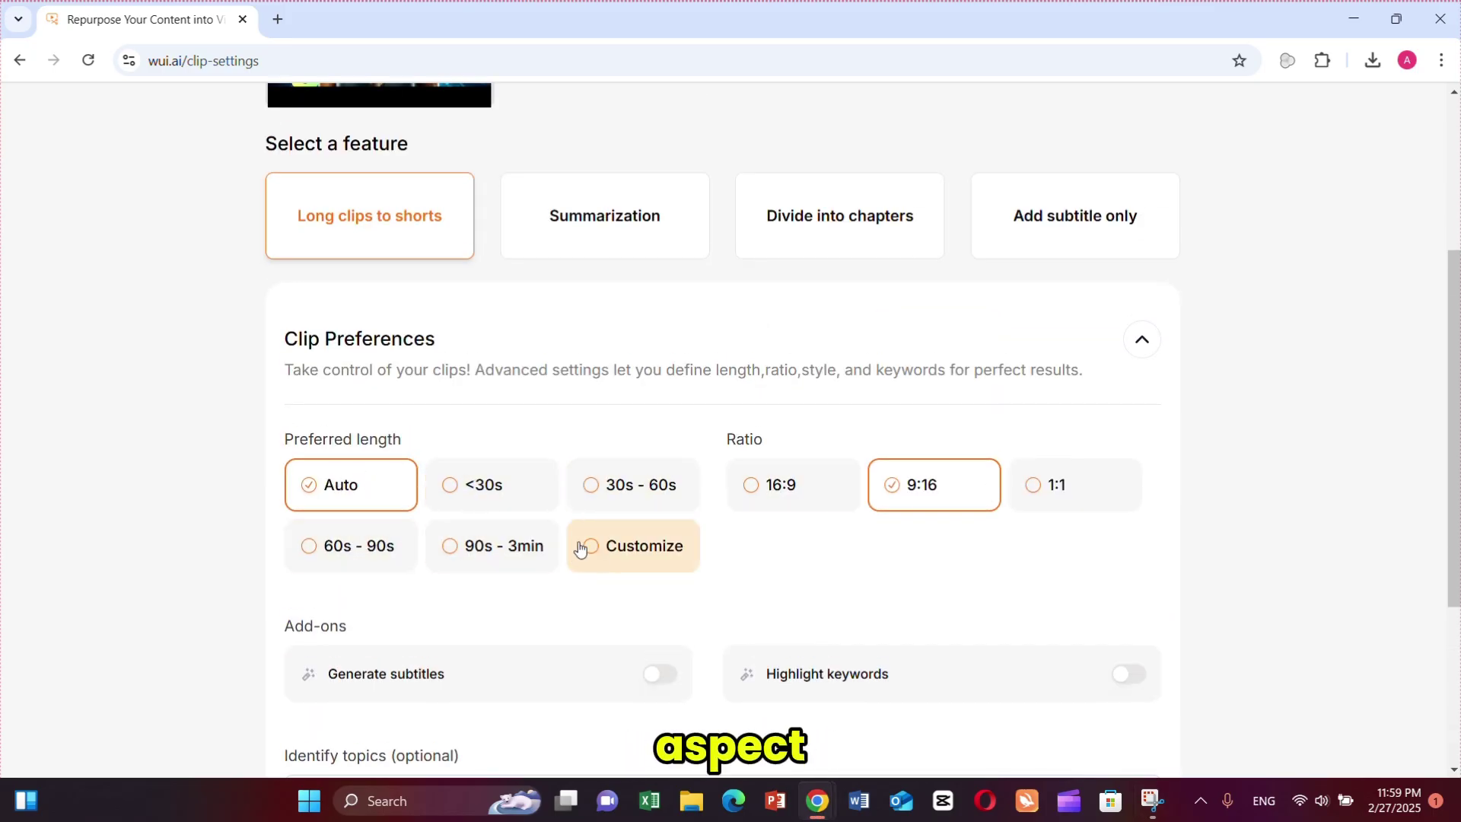
pyautogui.click(772, 483)
pyautogui.click(888, 485)
pyautogui.click(1063, 495)
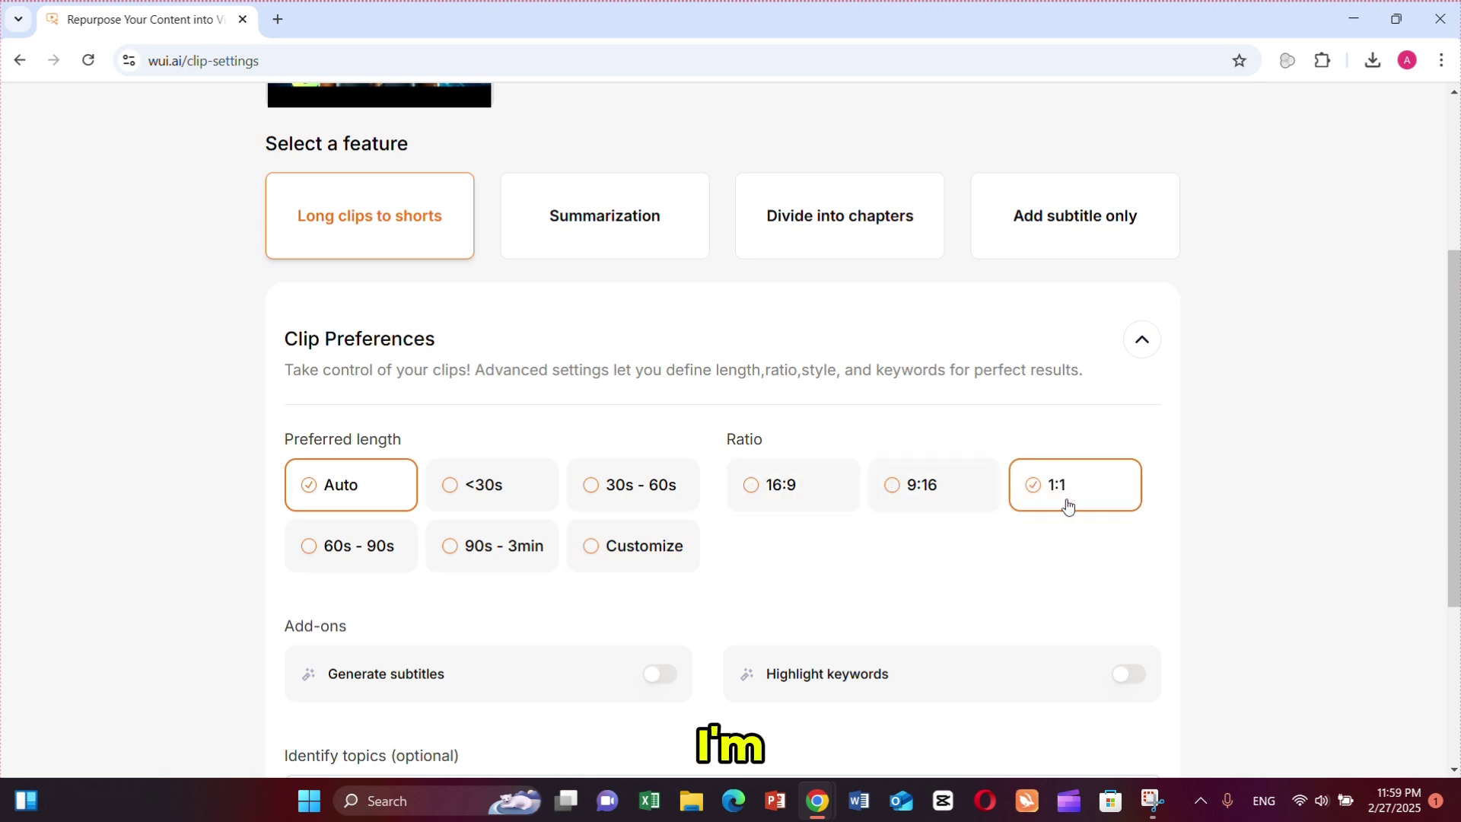
pyautogui.scroll(-3, 1035, 487)
pyautogui.click(774, 303)
pyautogui.click(887, 305)
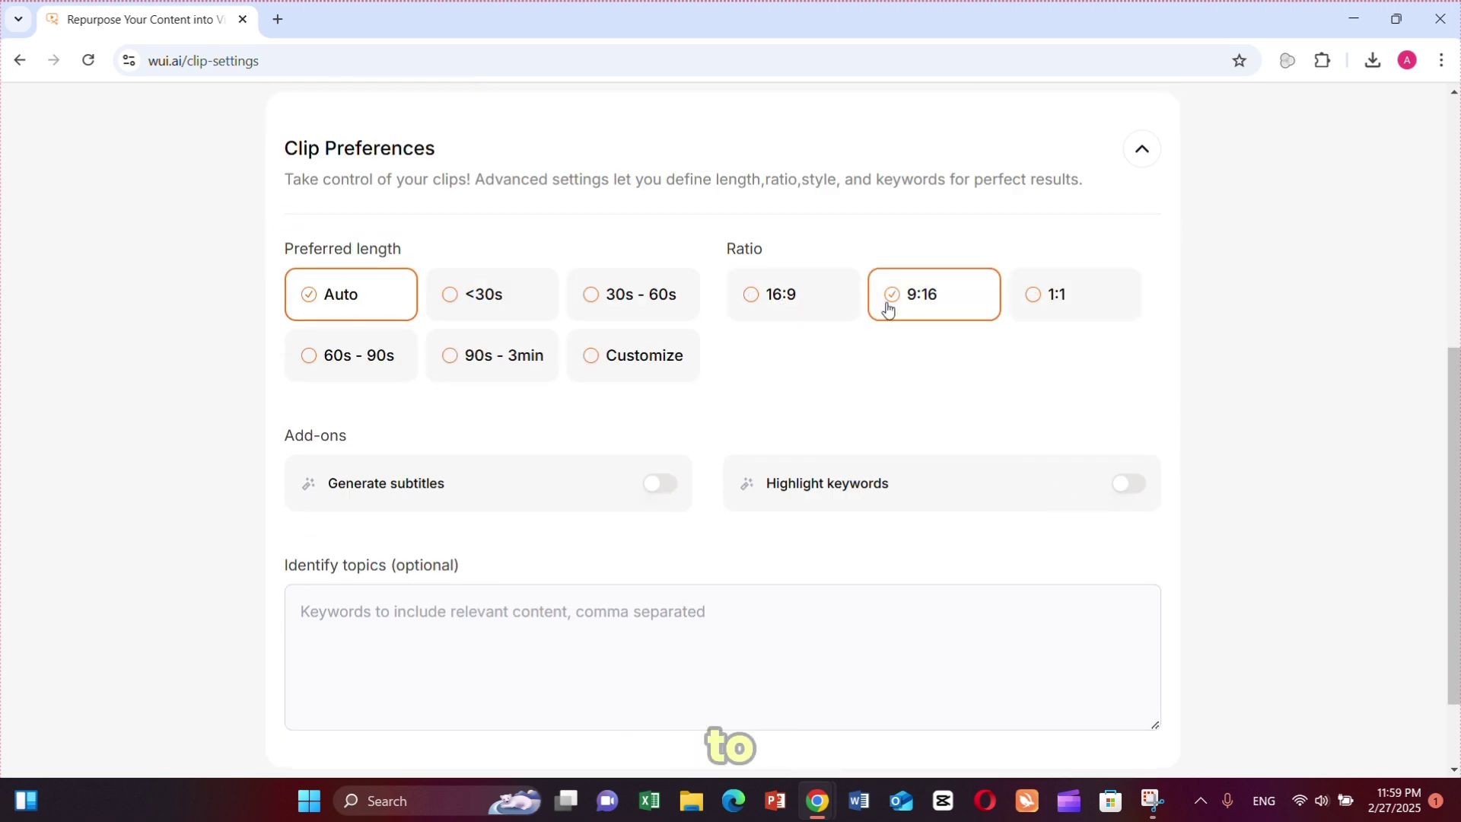
# - Turn on subtitles with a single English track and keyword highlighting
pyautogui.click(659, 484)
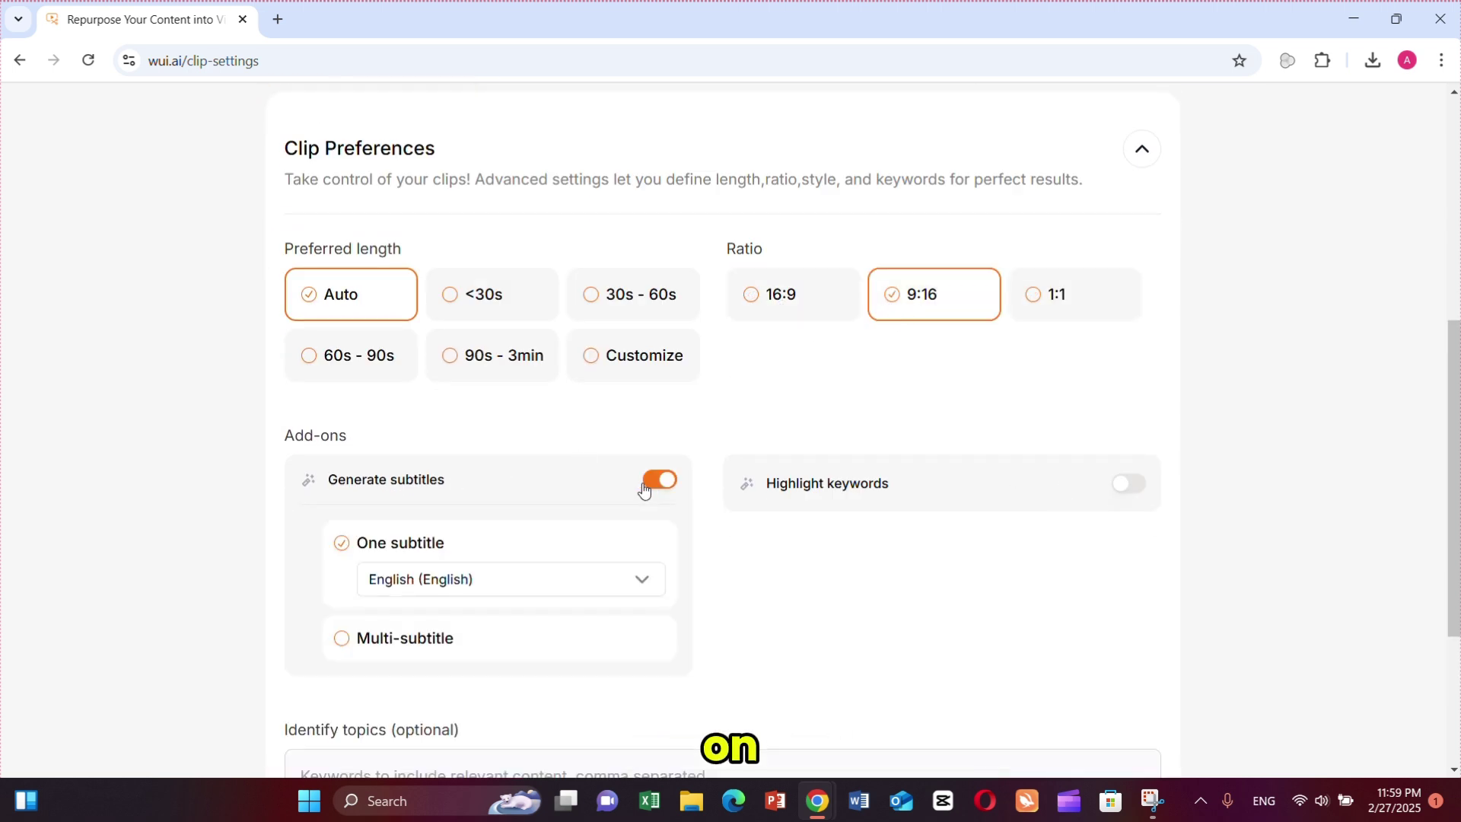
pyautogui.scroll(-2, 411, 482)
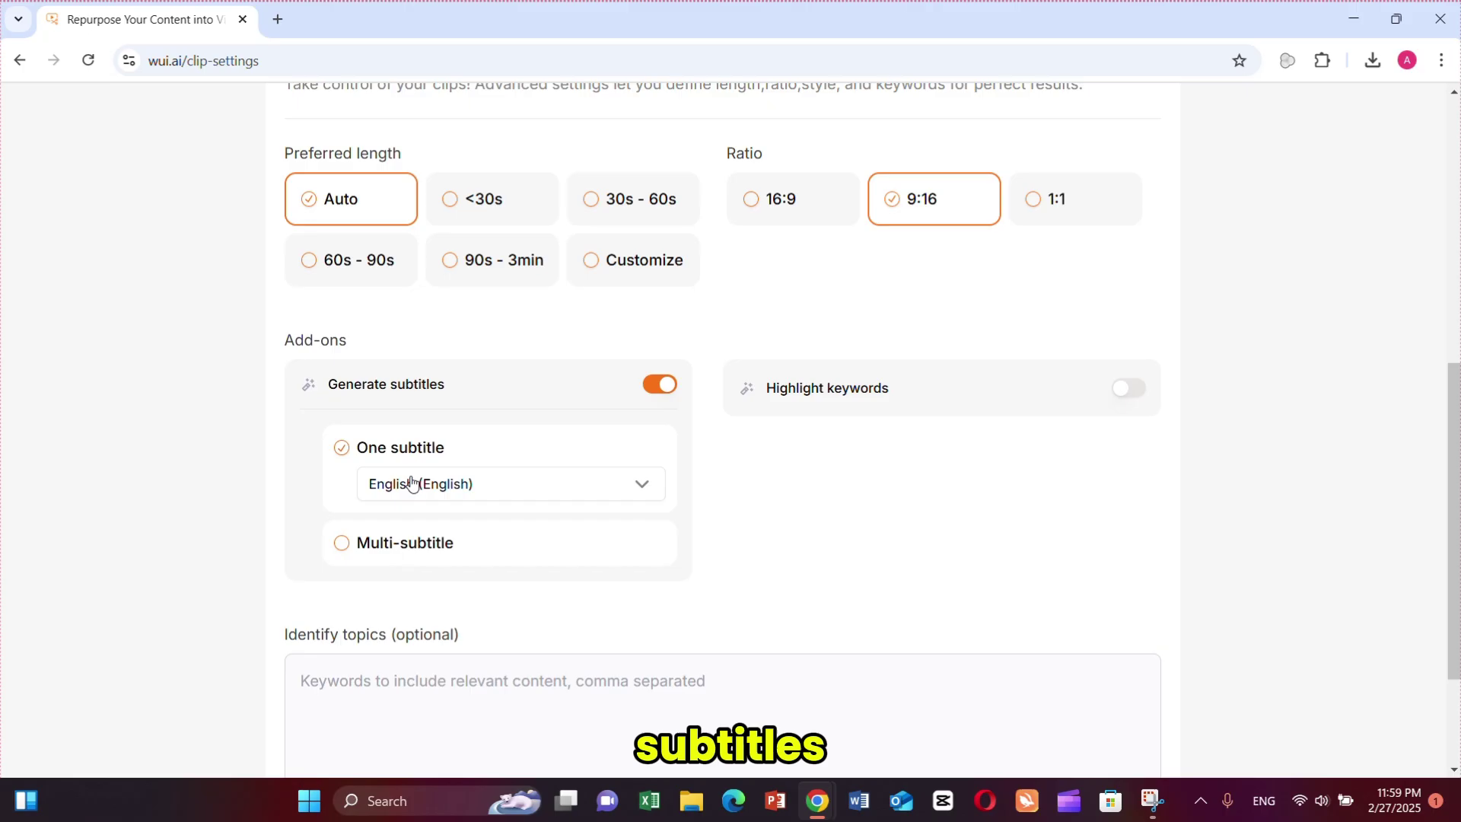
pyautogui.click(342, 544)
pyautogui.scroll(-1, 536, 548)
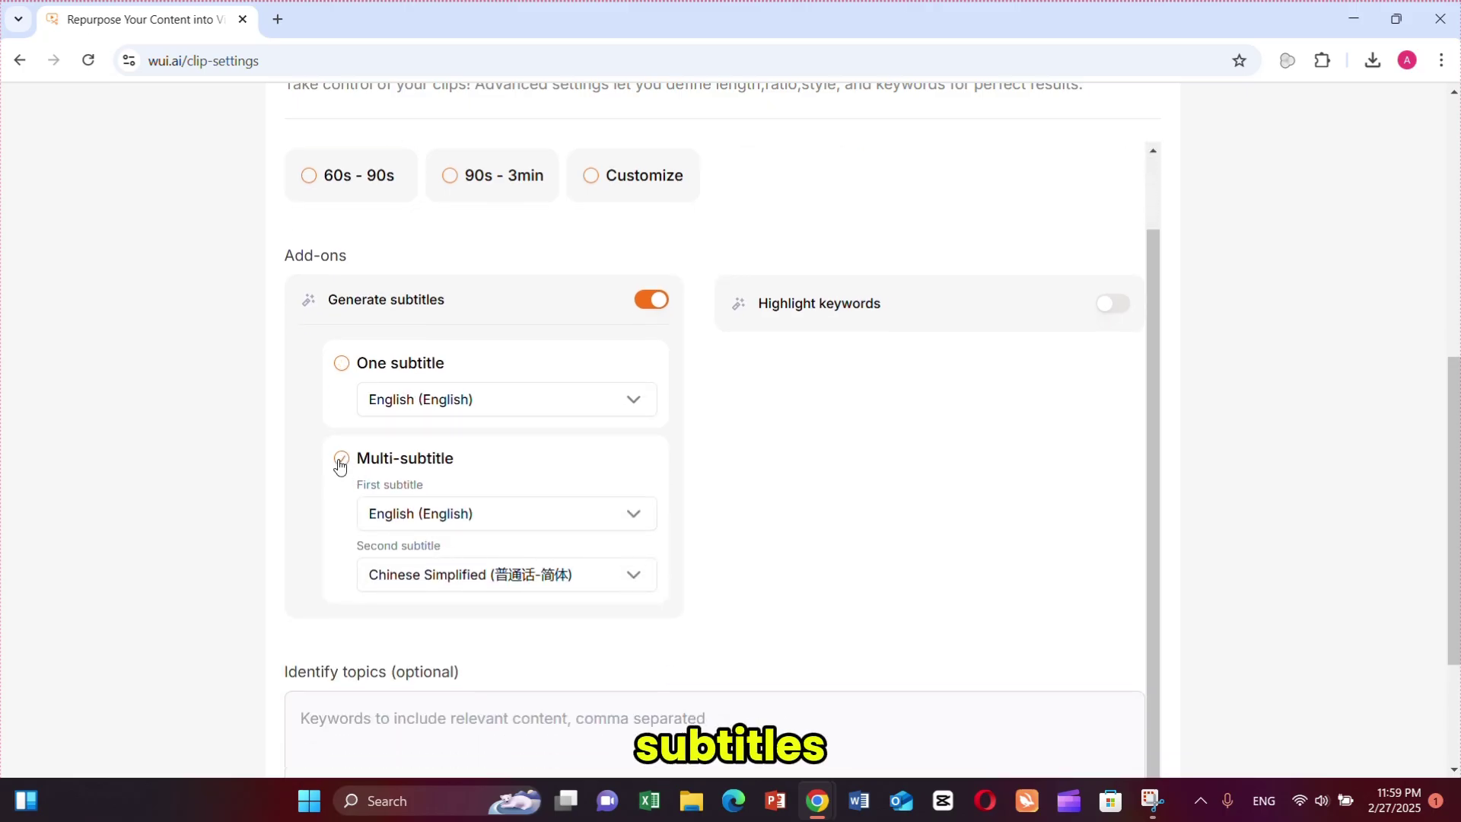
pyautogui.click(341, 364)
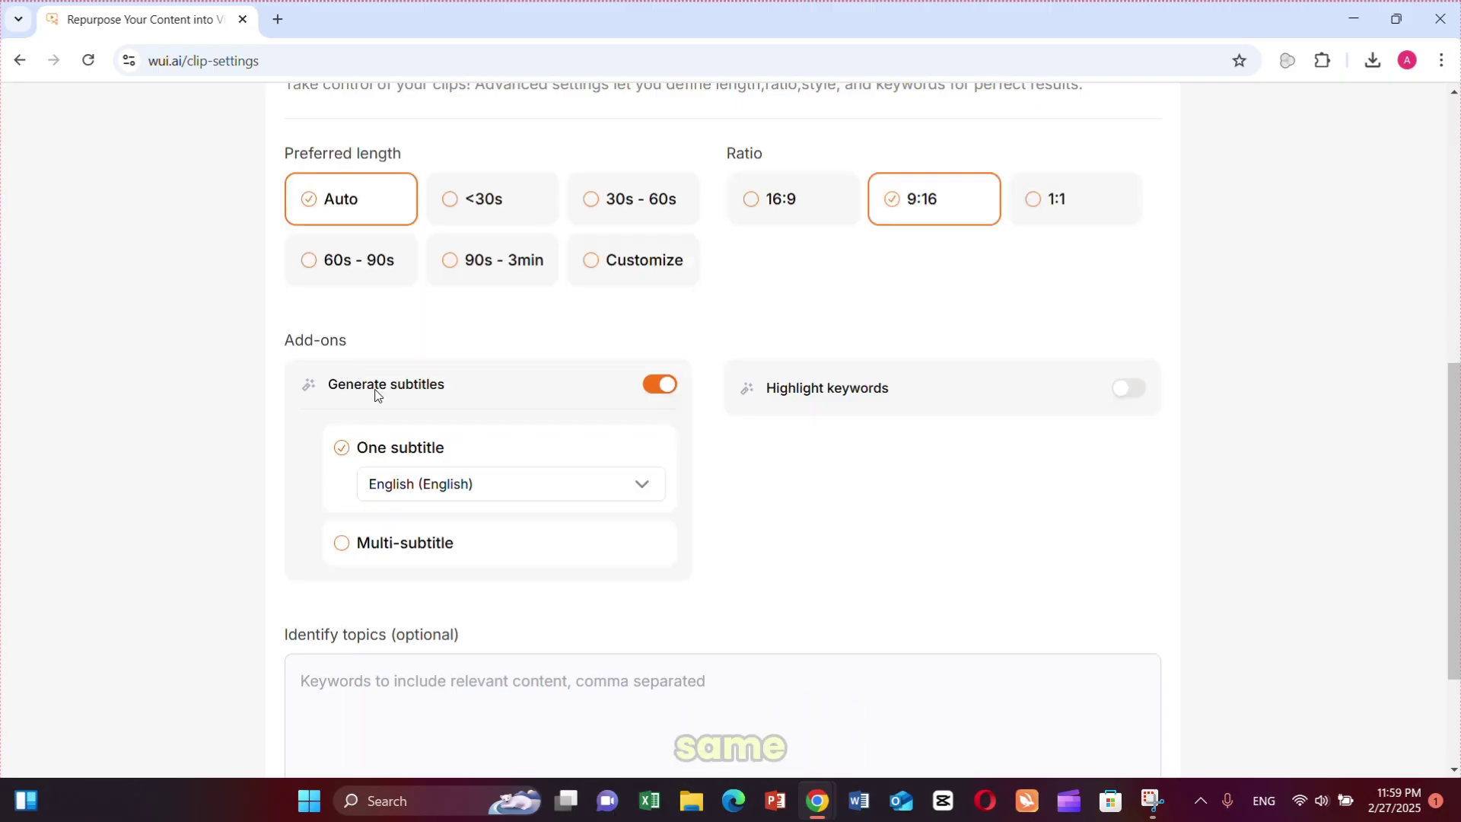
pyautogui.click(1124, 389)
# - Start generating the AI clips with Get AI clips
pyautogui.scroll(-2, 719, 523)
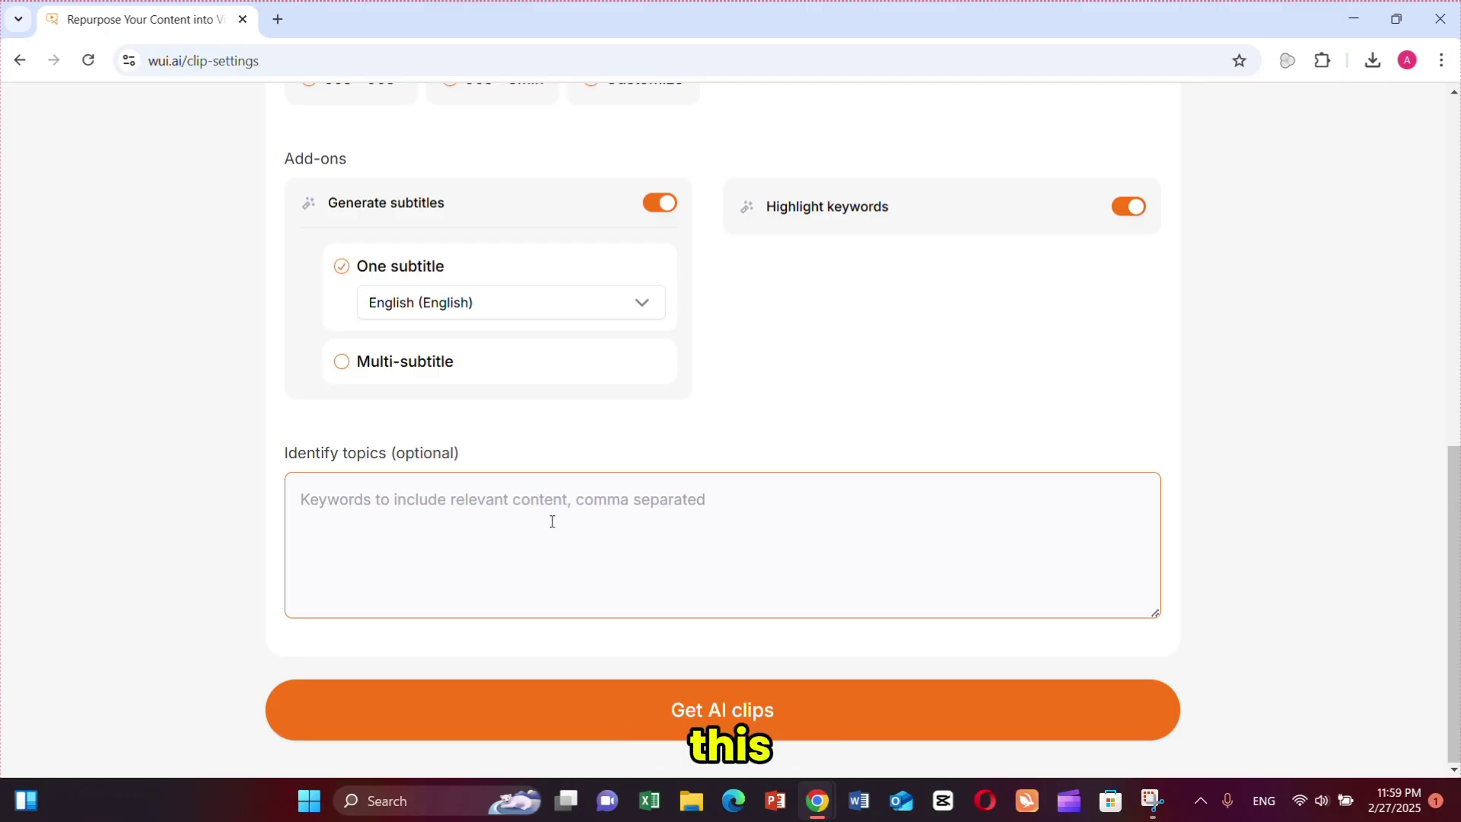
pyautogui.scroll(6, 564, 547)
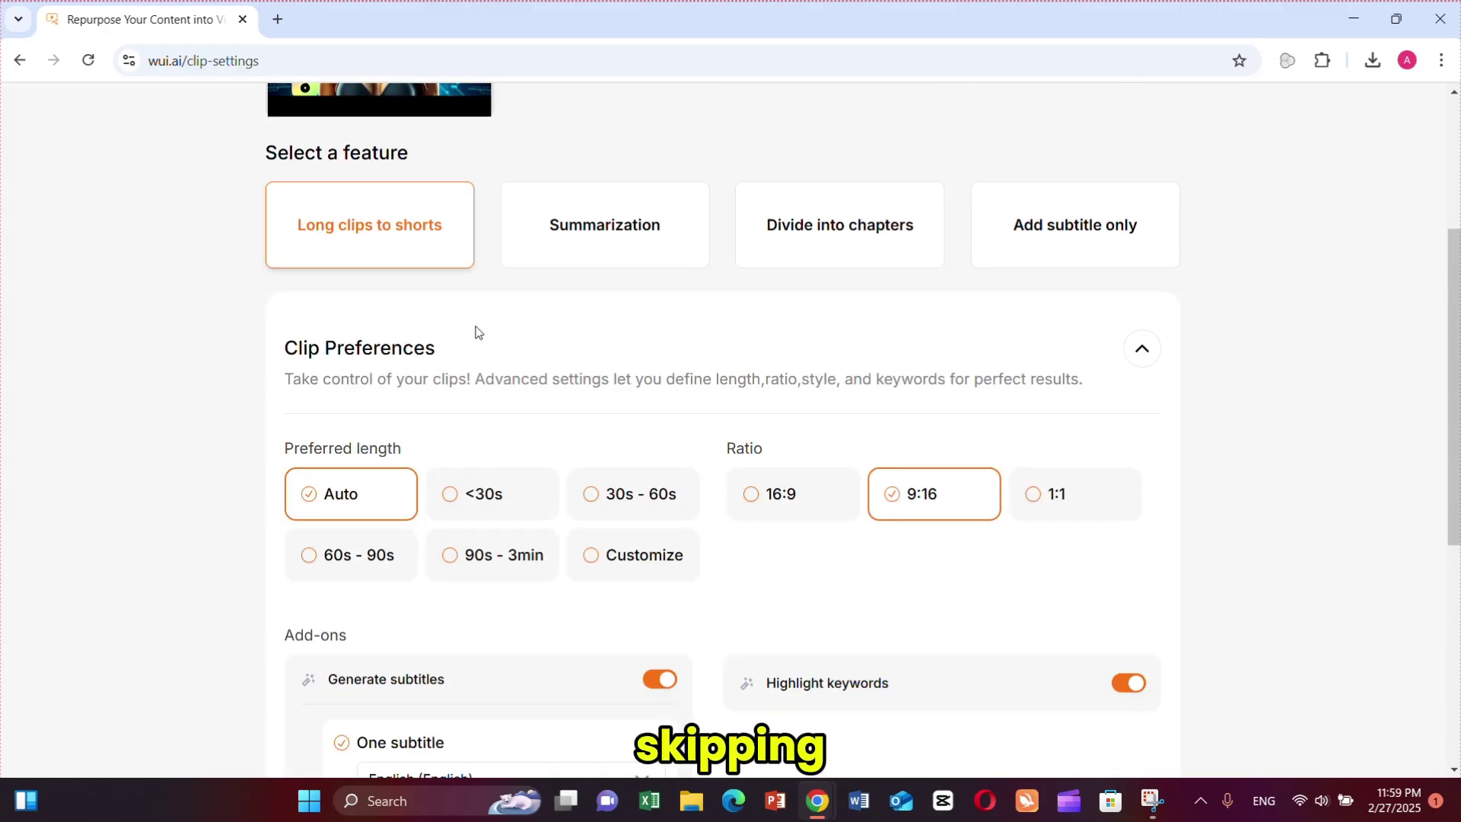
pyautogui.scroll(-6, 438, 401)
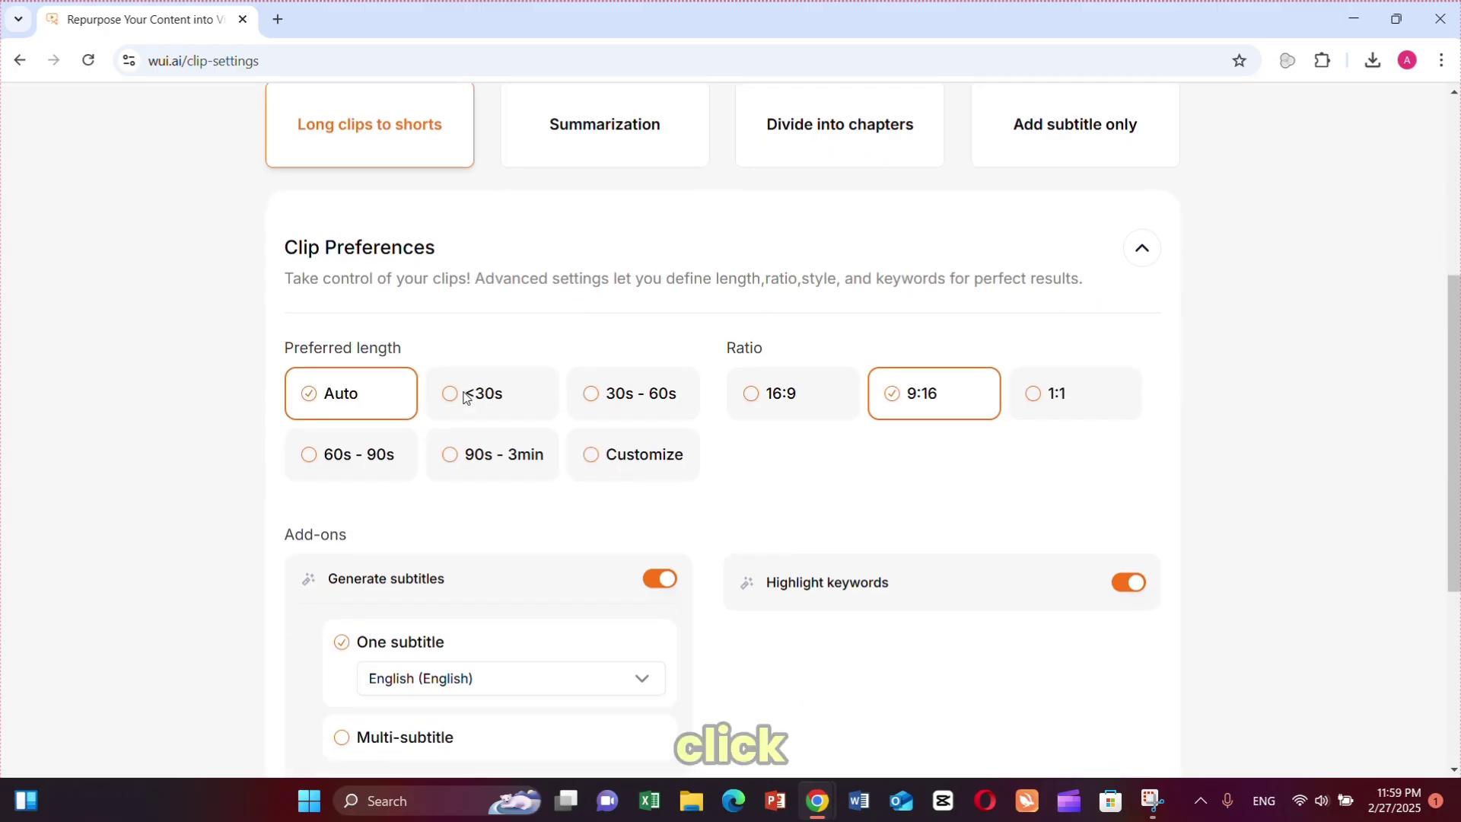
pyautogui.click(729, 708)
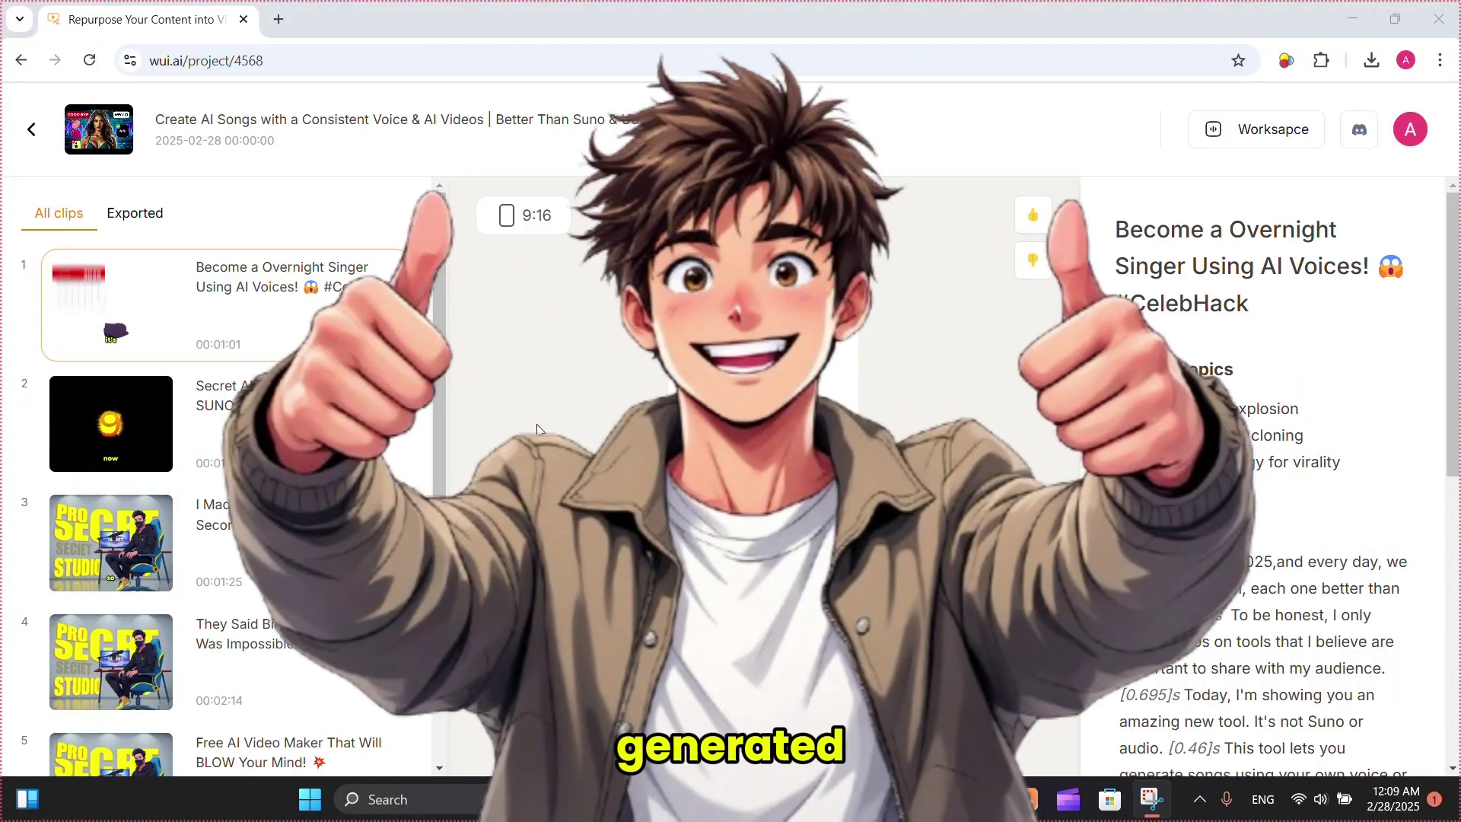
# - Scroll through the six generated clips and the first clip's related topics and transcript
pyautogui.scroll(-3, 236, 404)
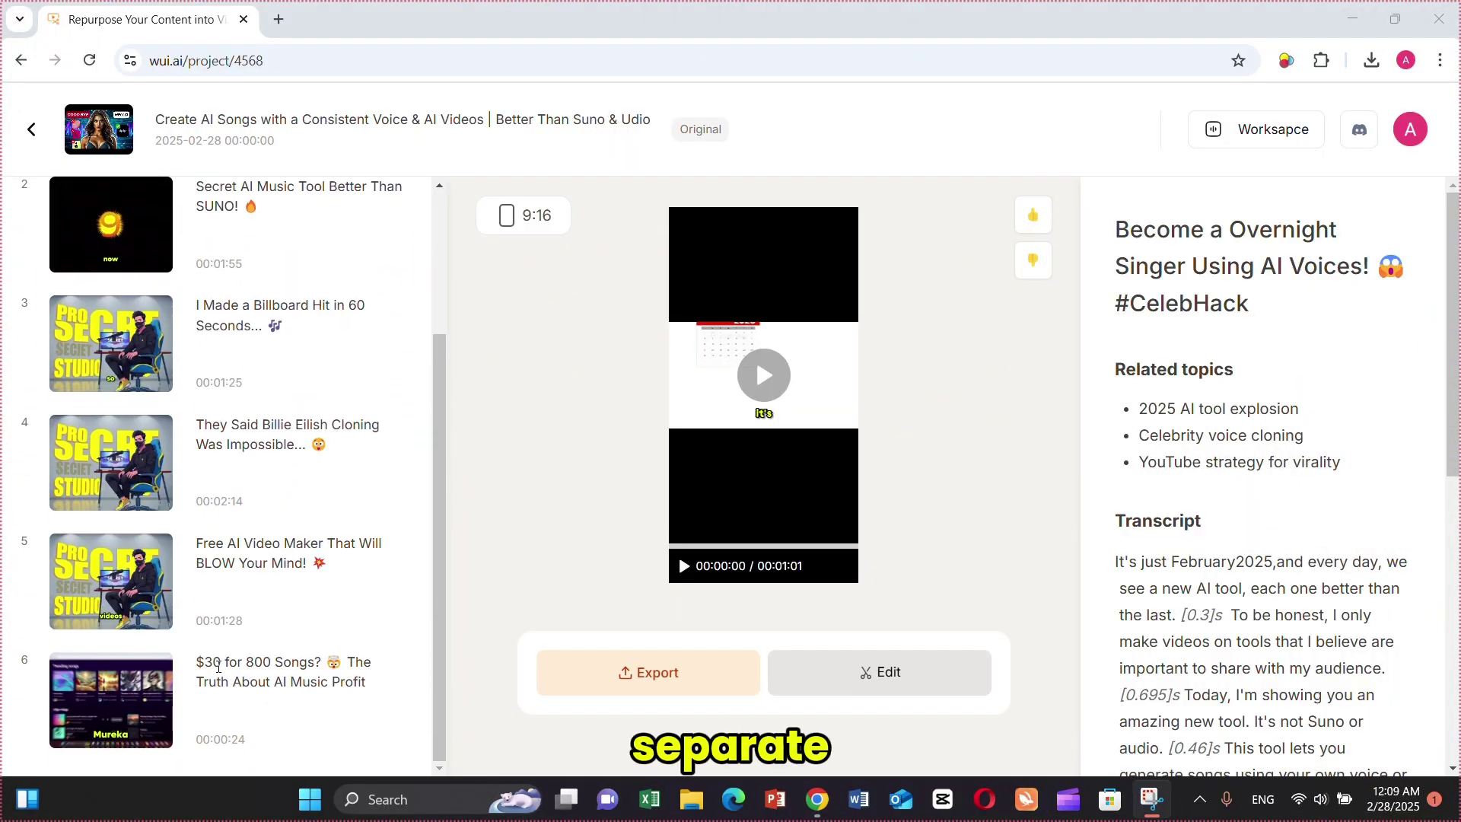
pyautogui.scroll(3, 274, 562)
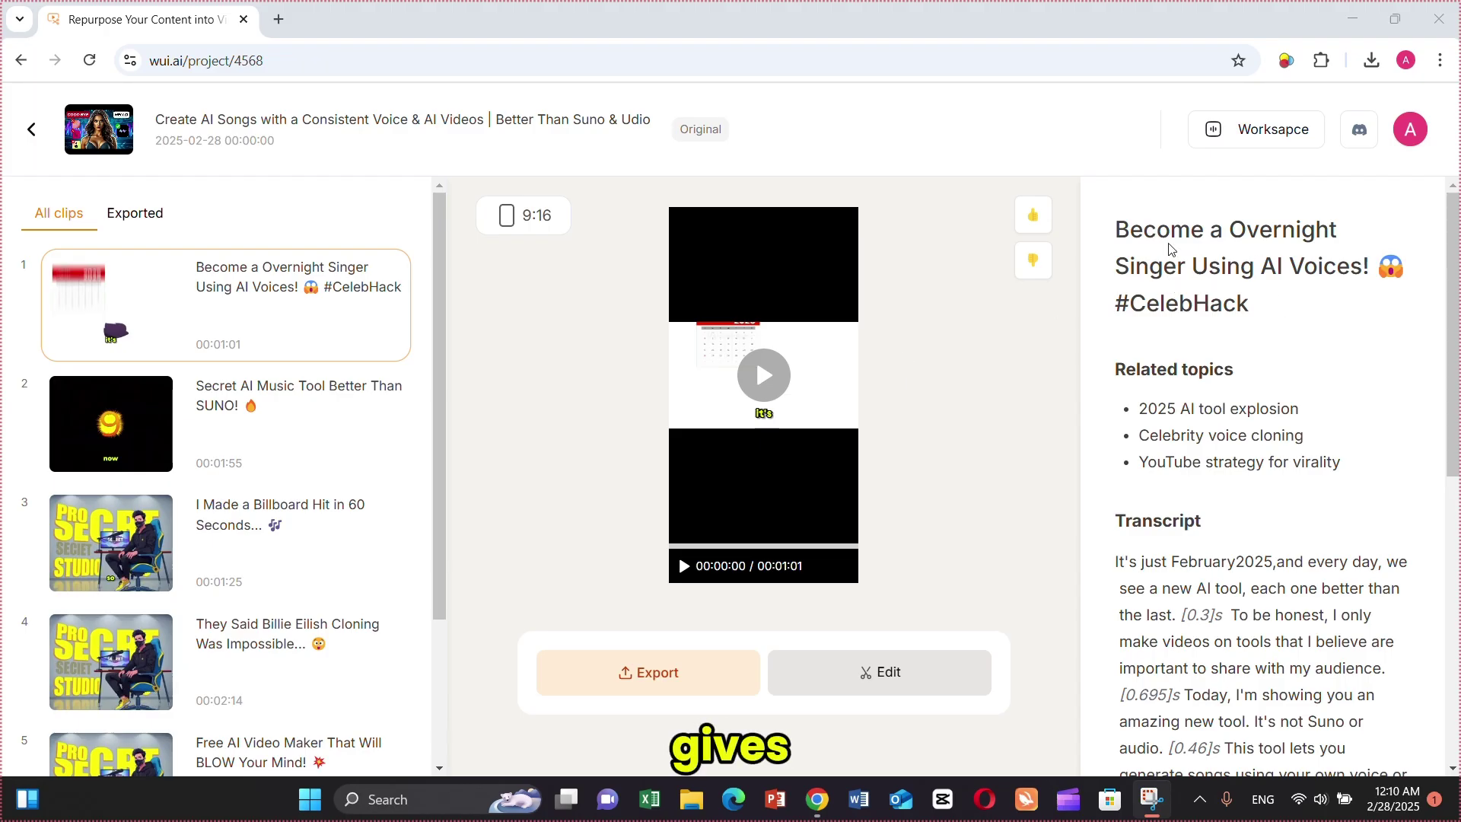
pyautogui.scroll(-1, 1246, 313)
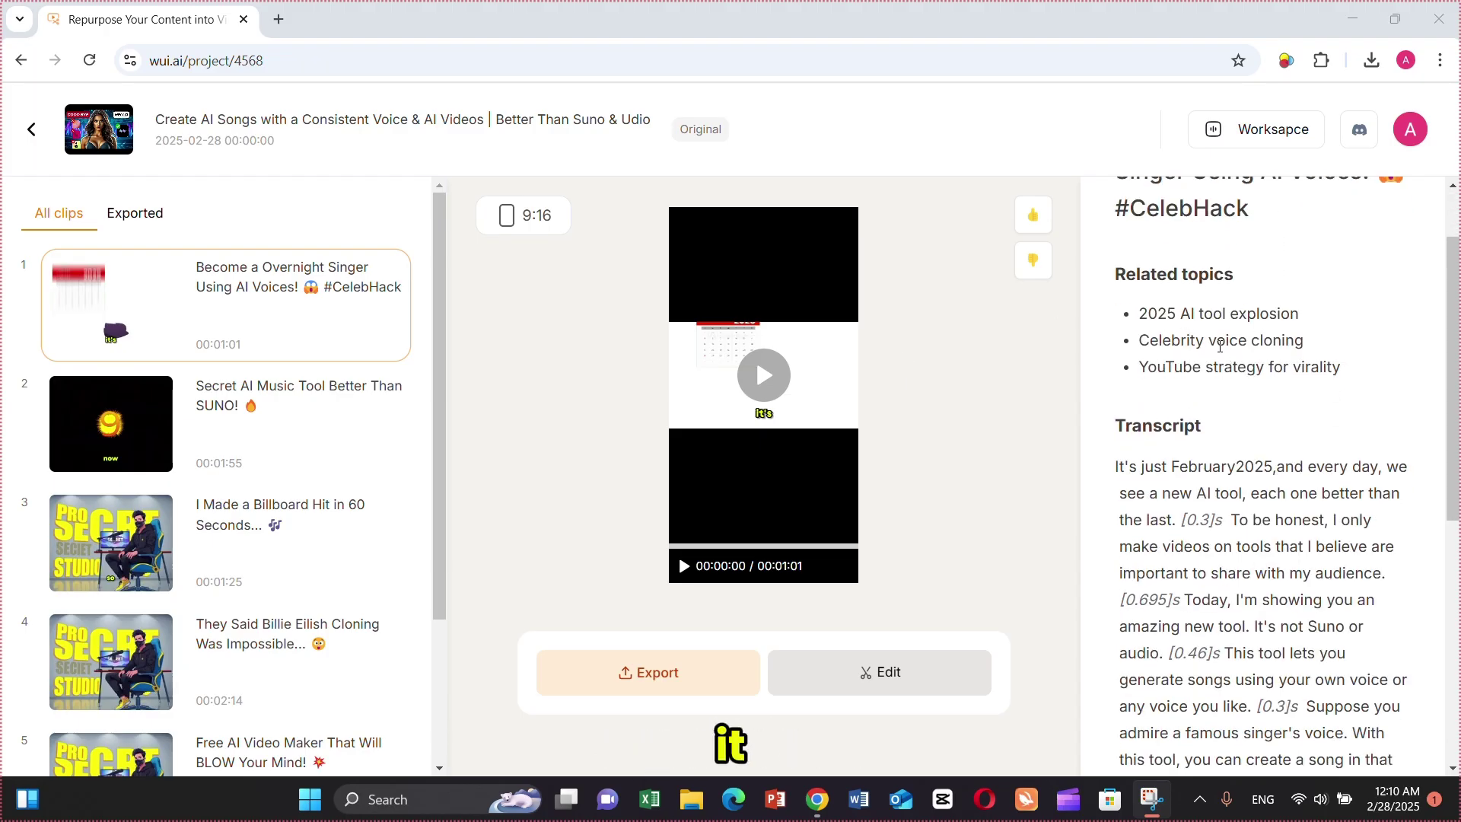
pyautogui.scroll(-1, 1213, 347)
pyautogui.scroll(-3, 1159, 426)
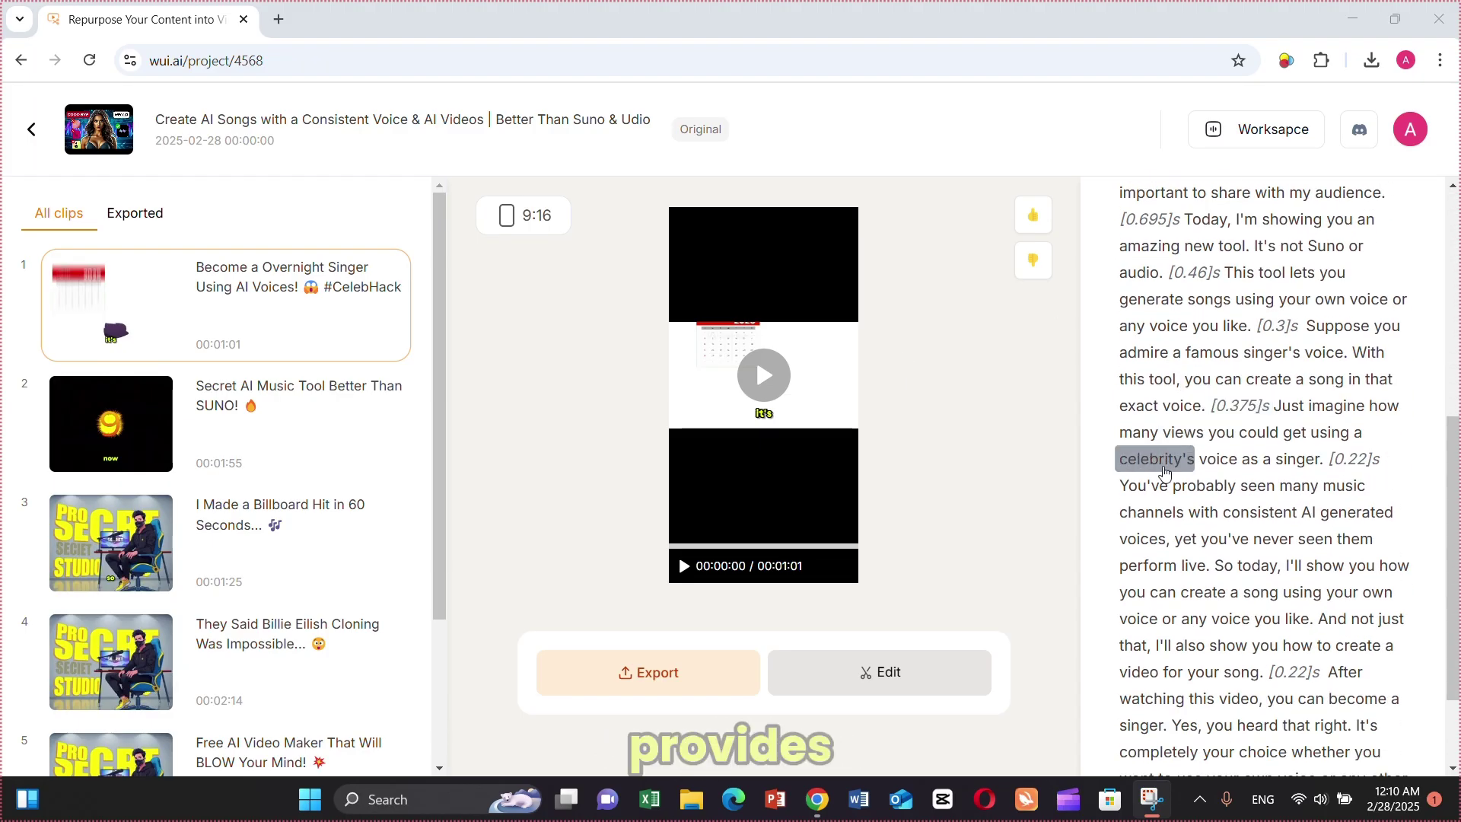
pyautogui.scroll(-2, 1164, 385)
pyautogui.scroll(7, 1232, 704)
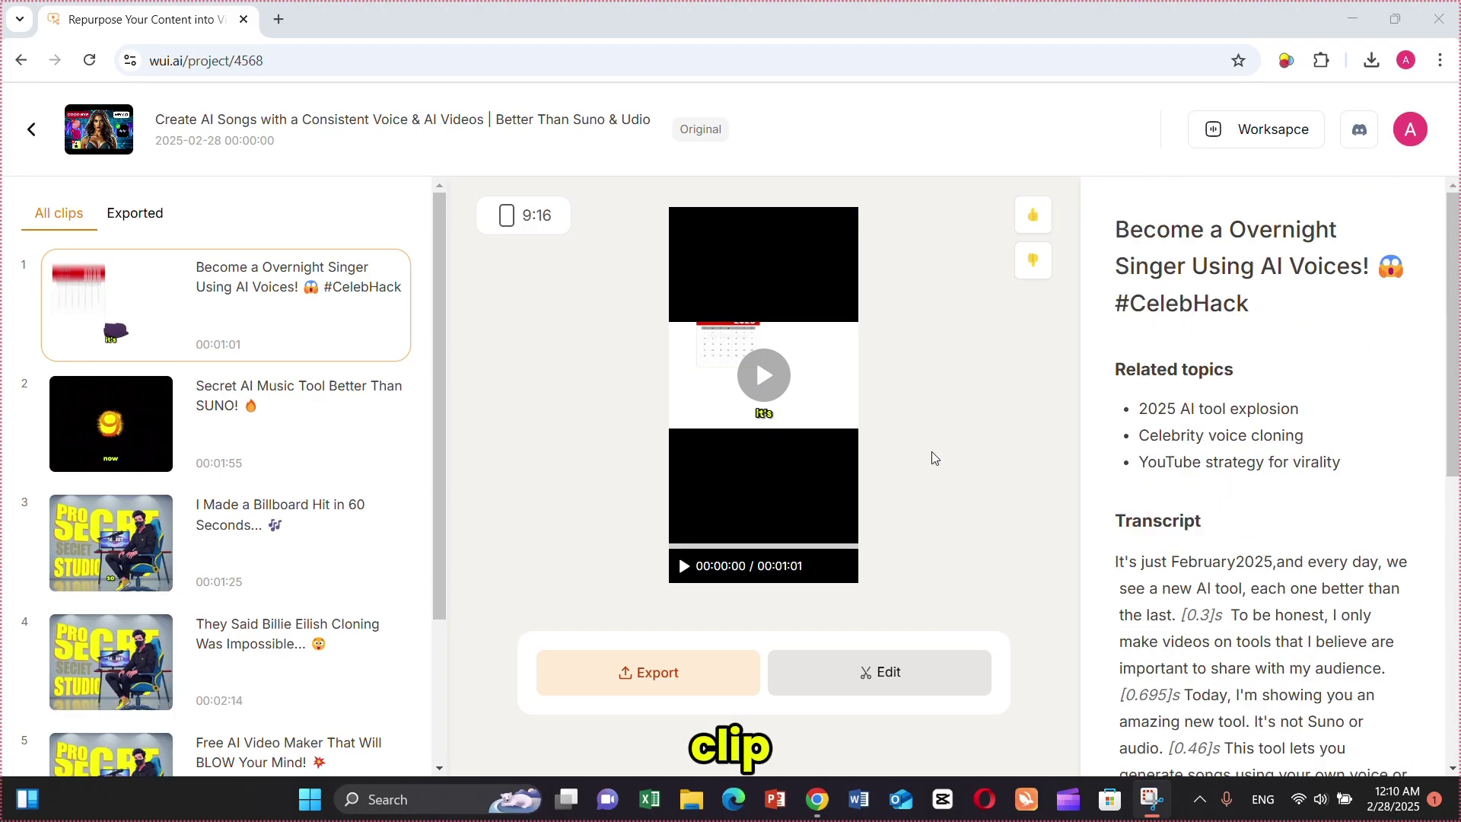
# - Preview the first clip, open it in the editor, and jump playback to the word 'amazing'
pyautogui.click(757, 493)
pyautogui.click(873, 675)
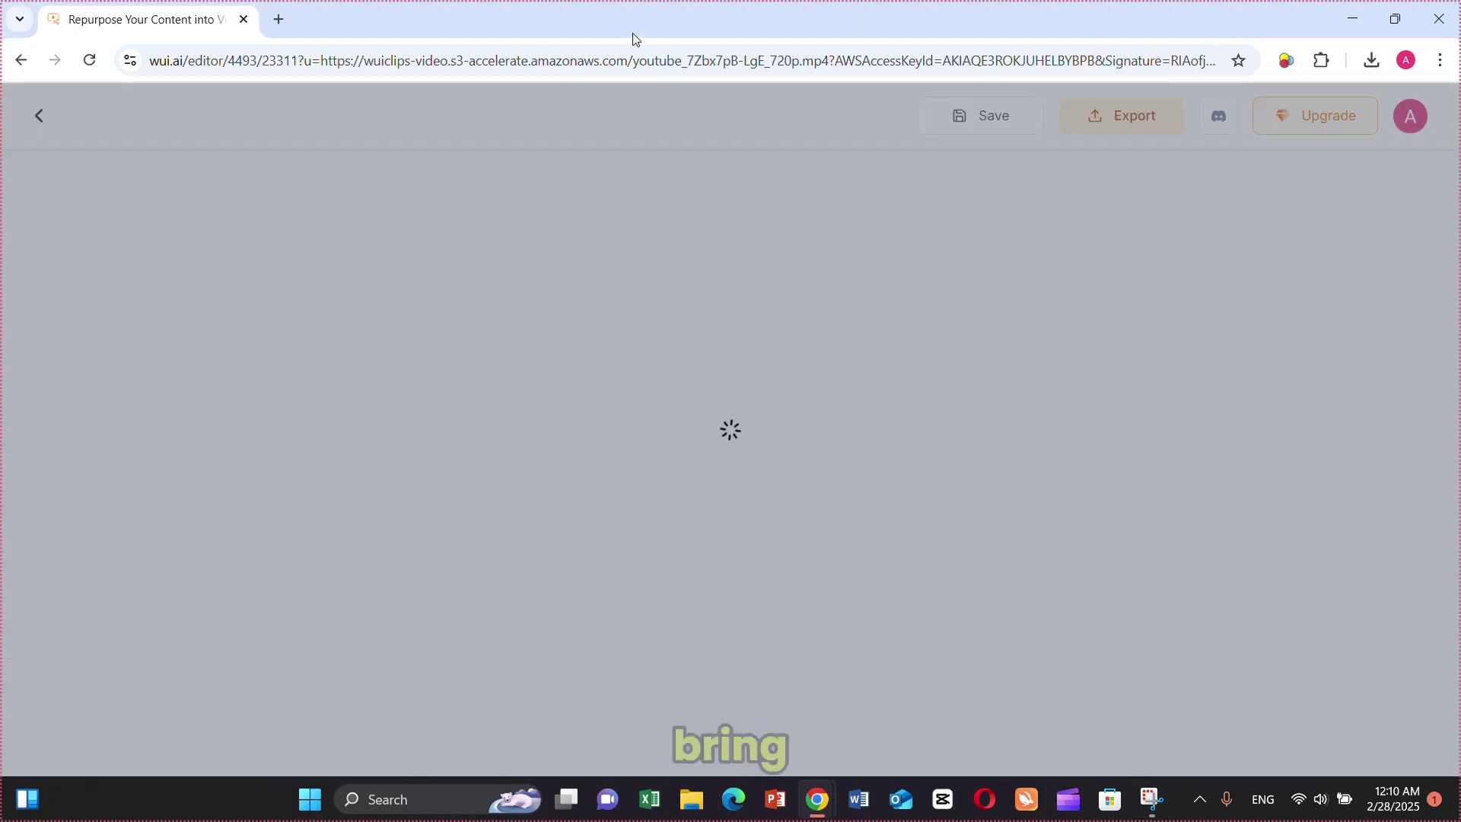
pyautogui.scroll(-2, 501, 401)
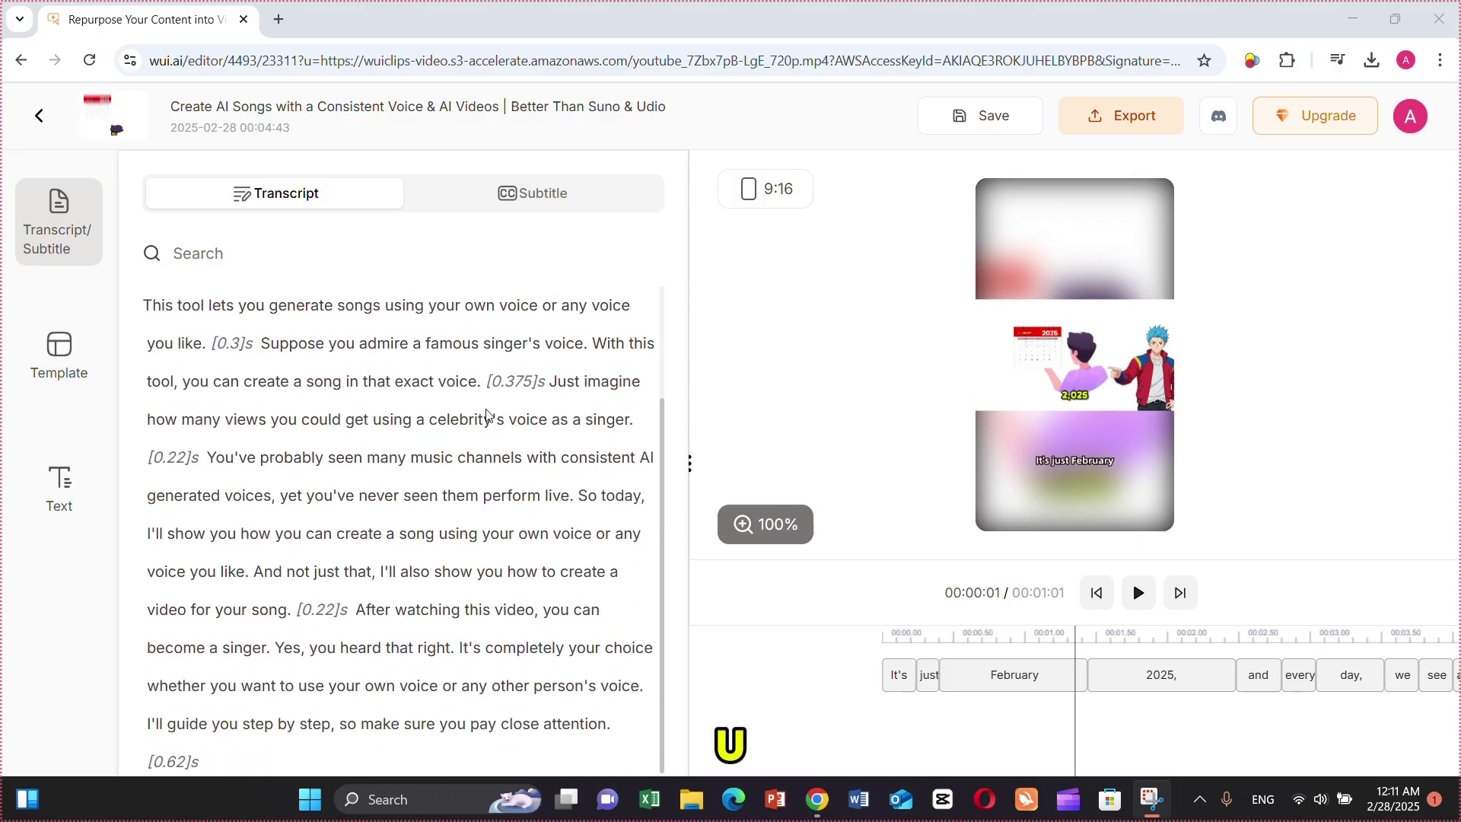
pyautogui.scroll(2, 241, 444)
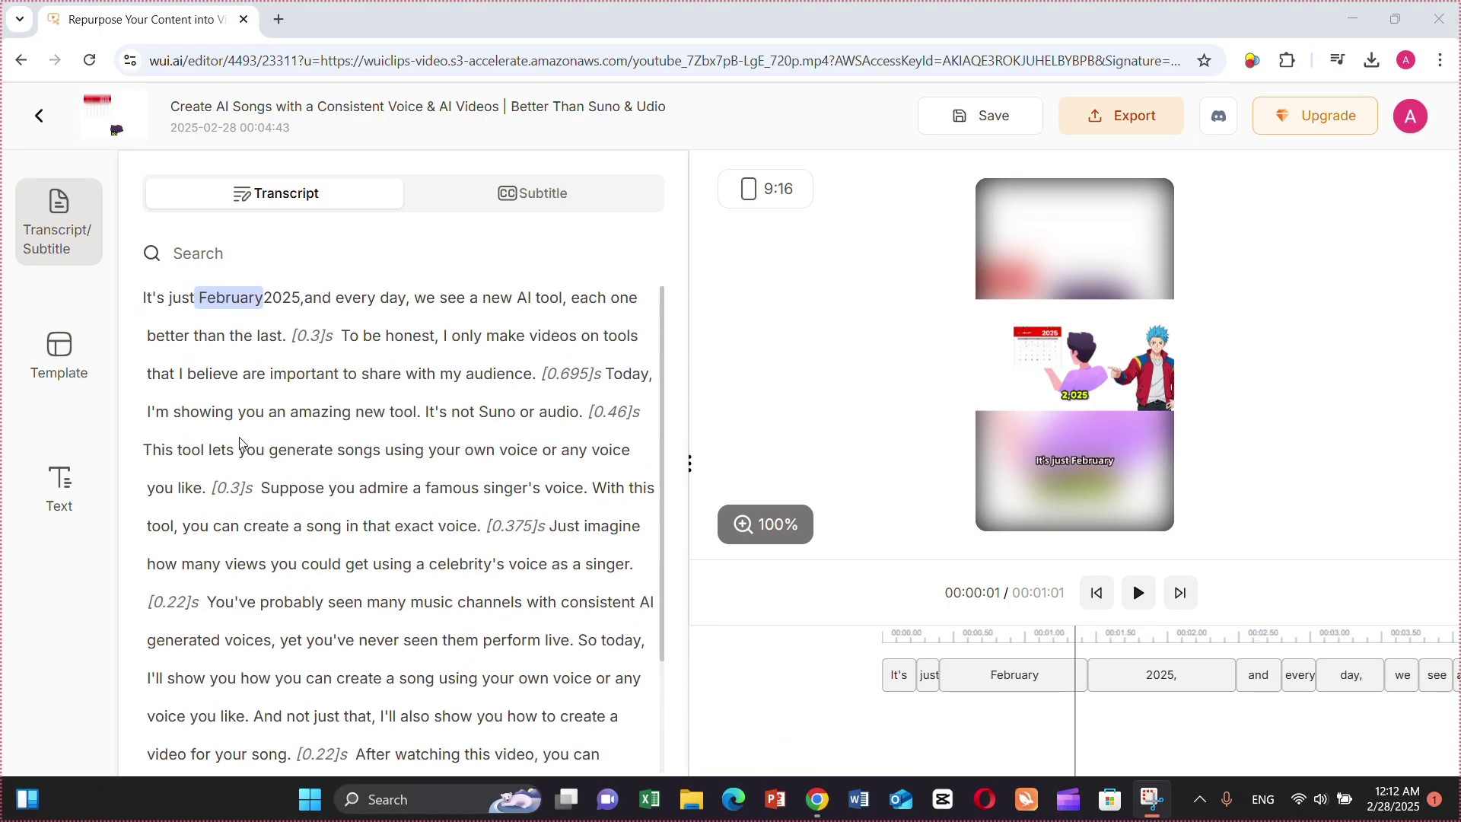
pyautogui.click(316, 411)
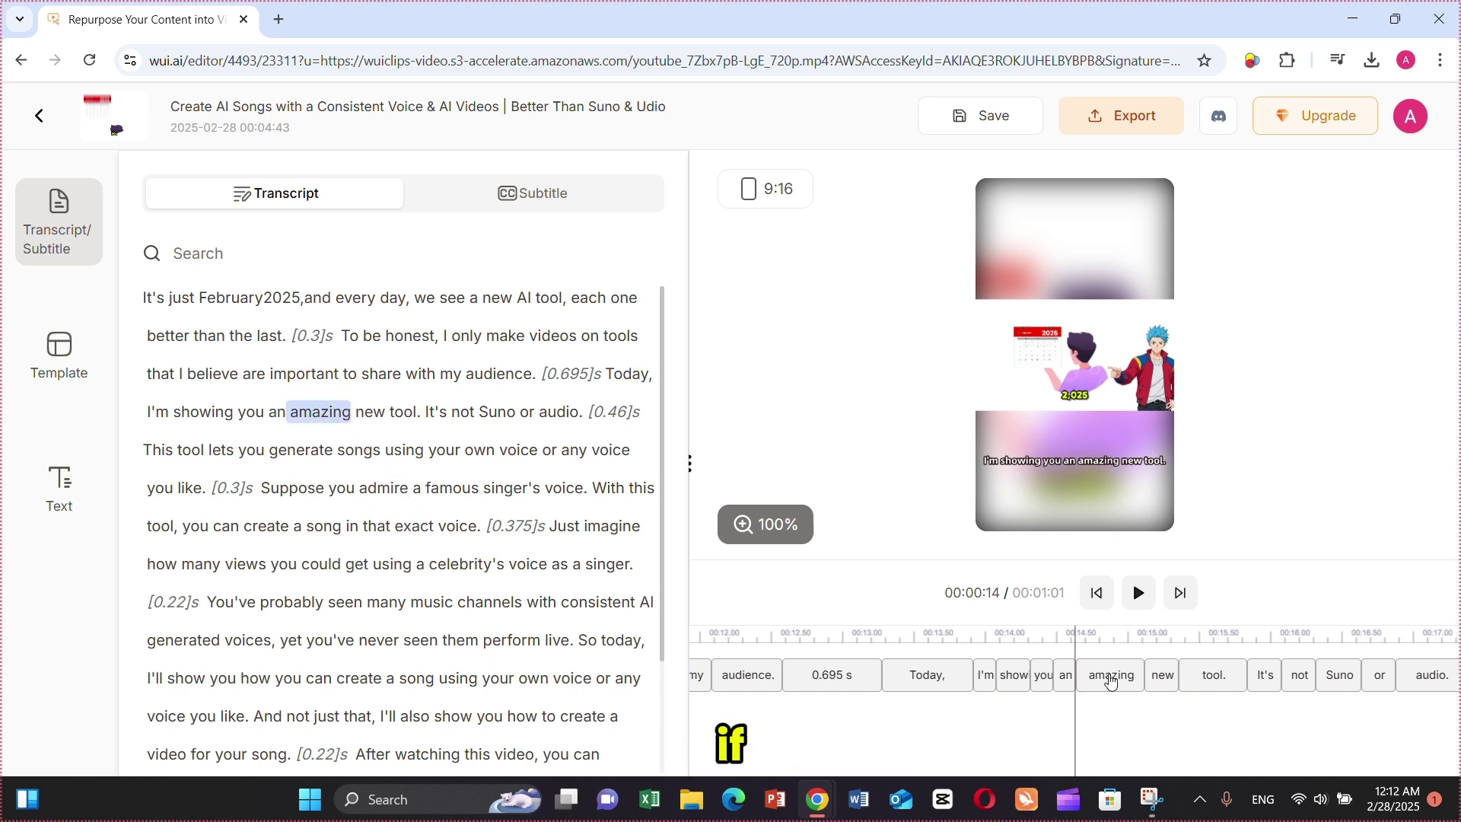
# - In the Subtitle tab's Style settings, change the subtitle font to Facon
pyautogui.click(536, 193)
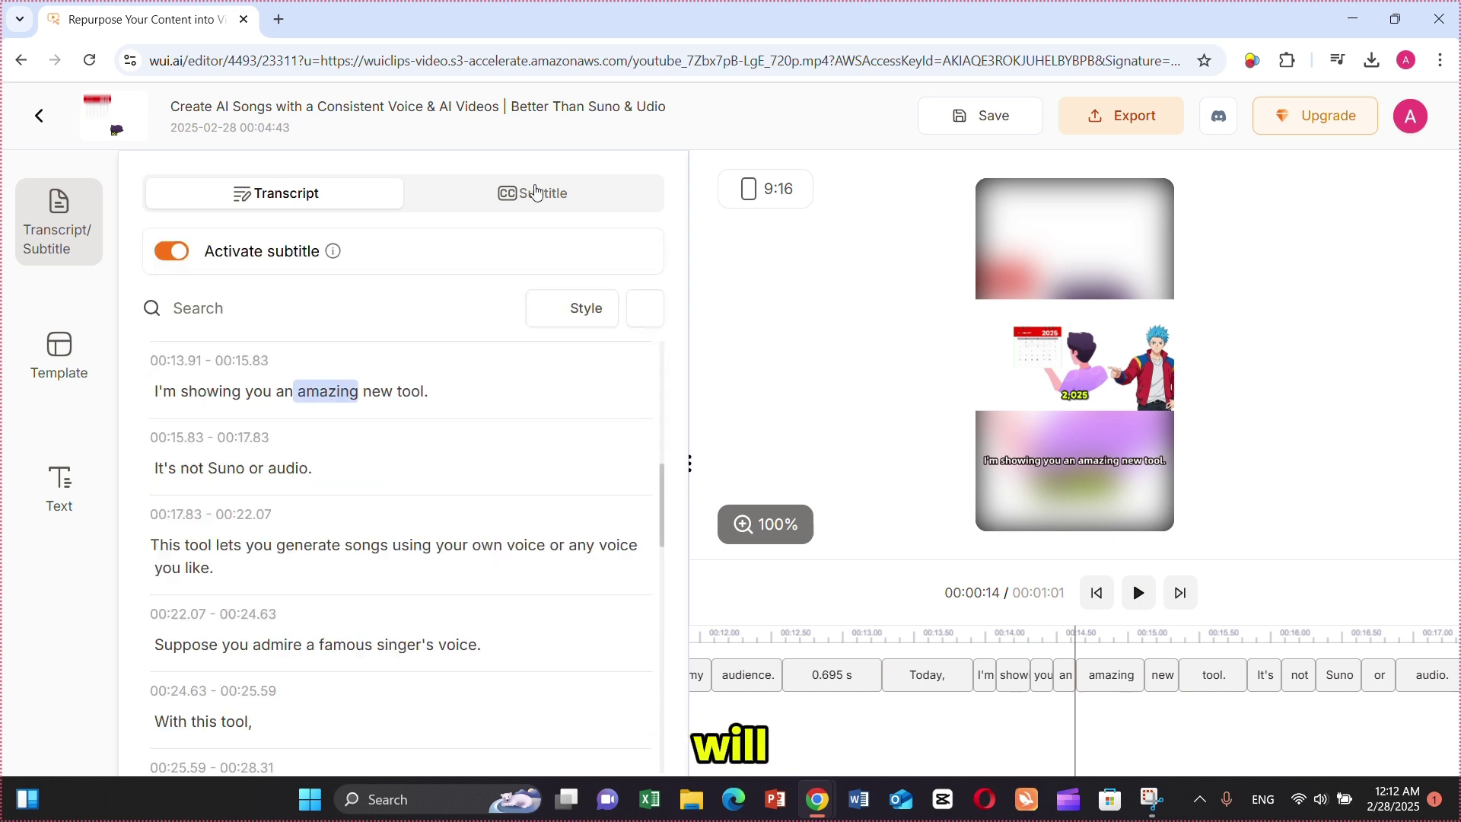
pyautogui.scroll(-10, 424, 396)
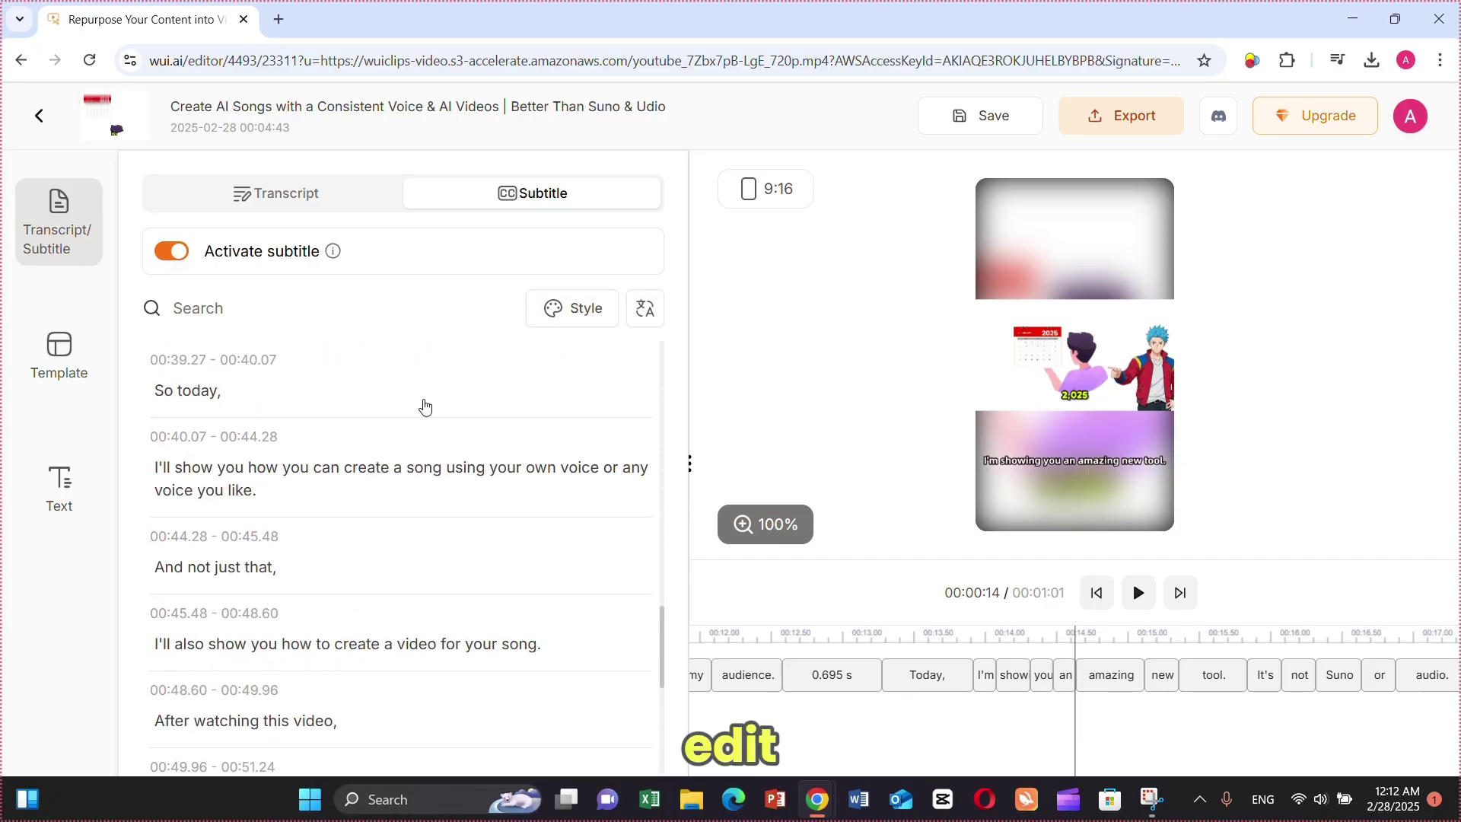
pyautogui.scroll(-6, 437, 410)
pyautogui.click(559, 308)
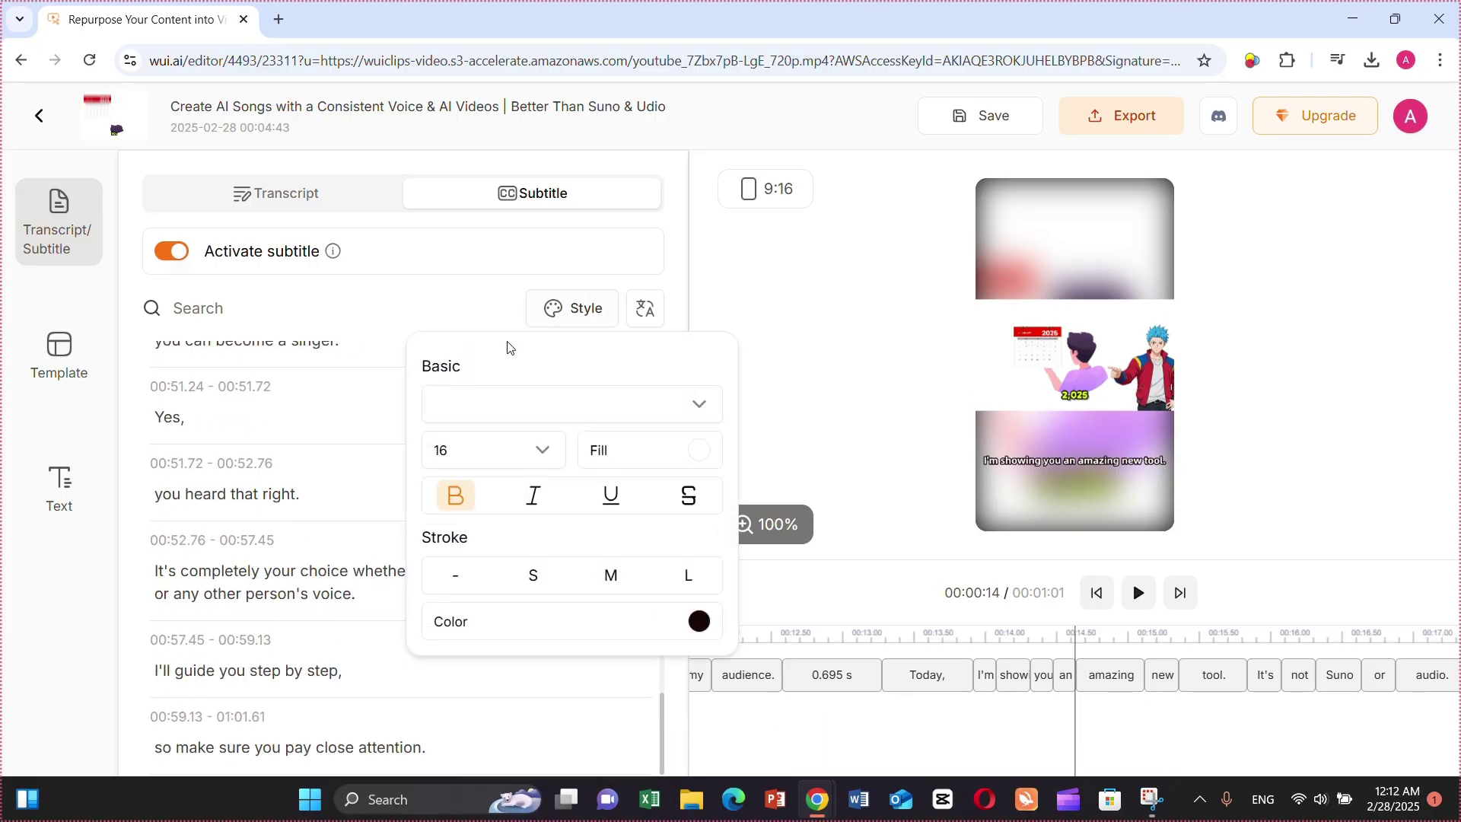
pyautogui.click(700, 409)
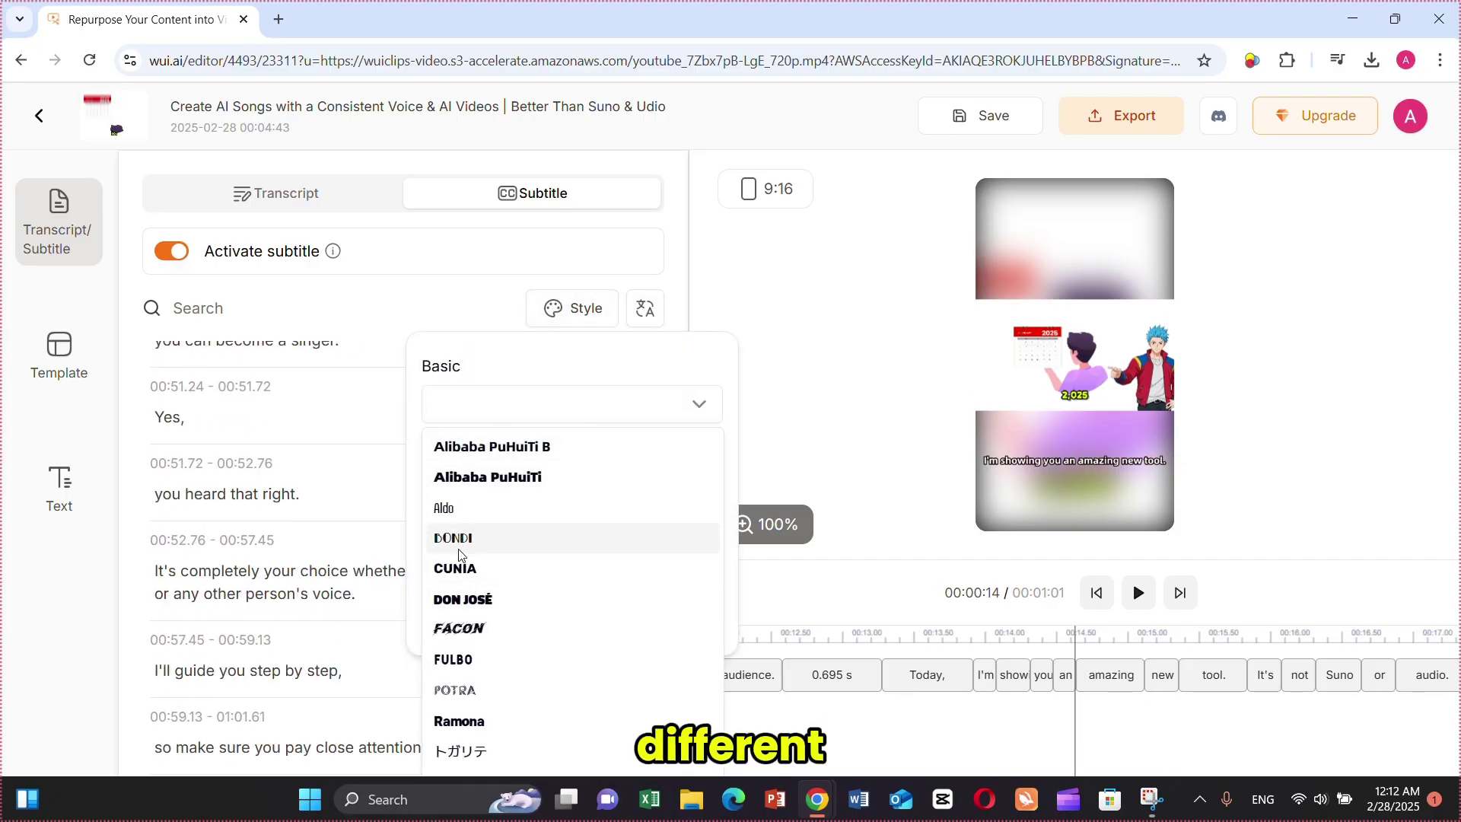
pyautogui.click(460, 629)
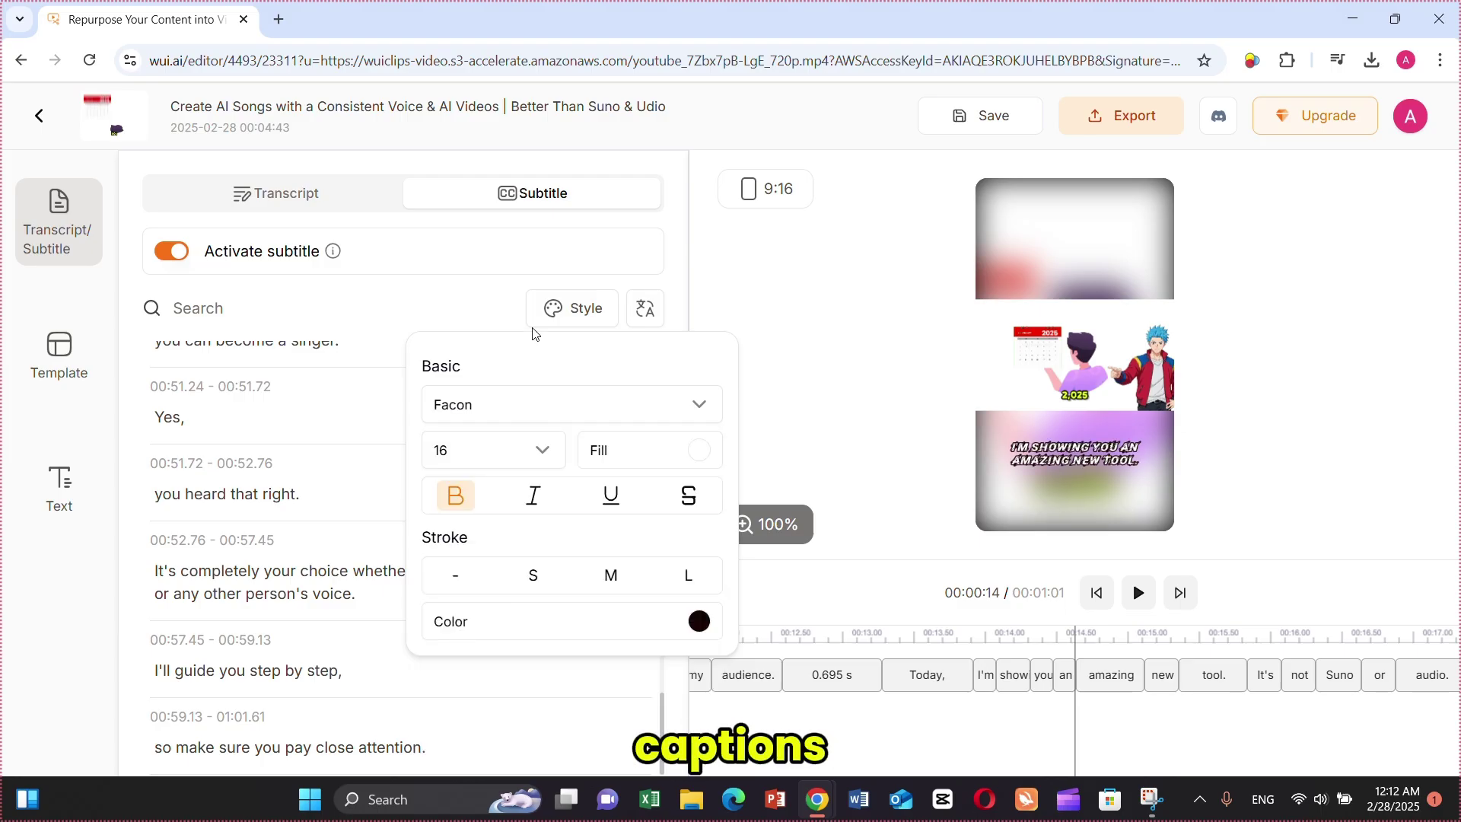
pyautogui.click(73, 354)
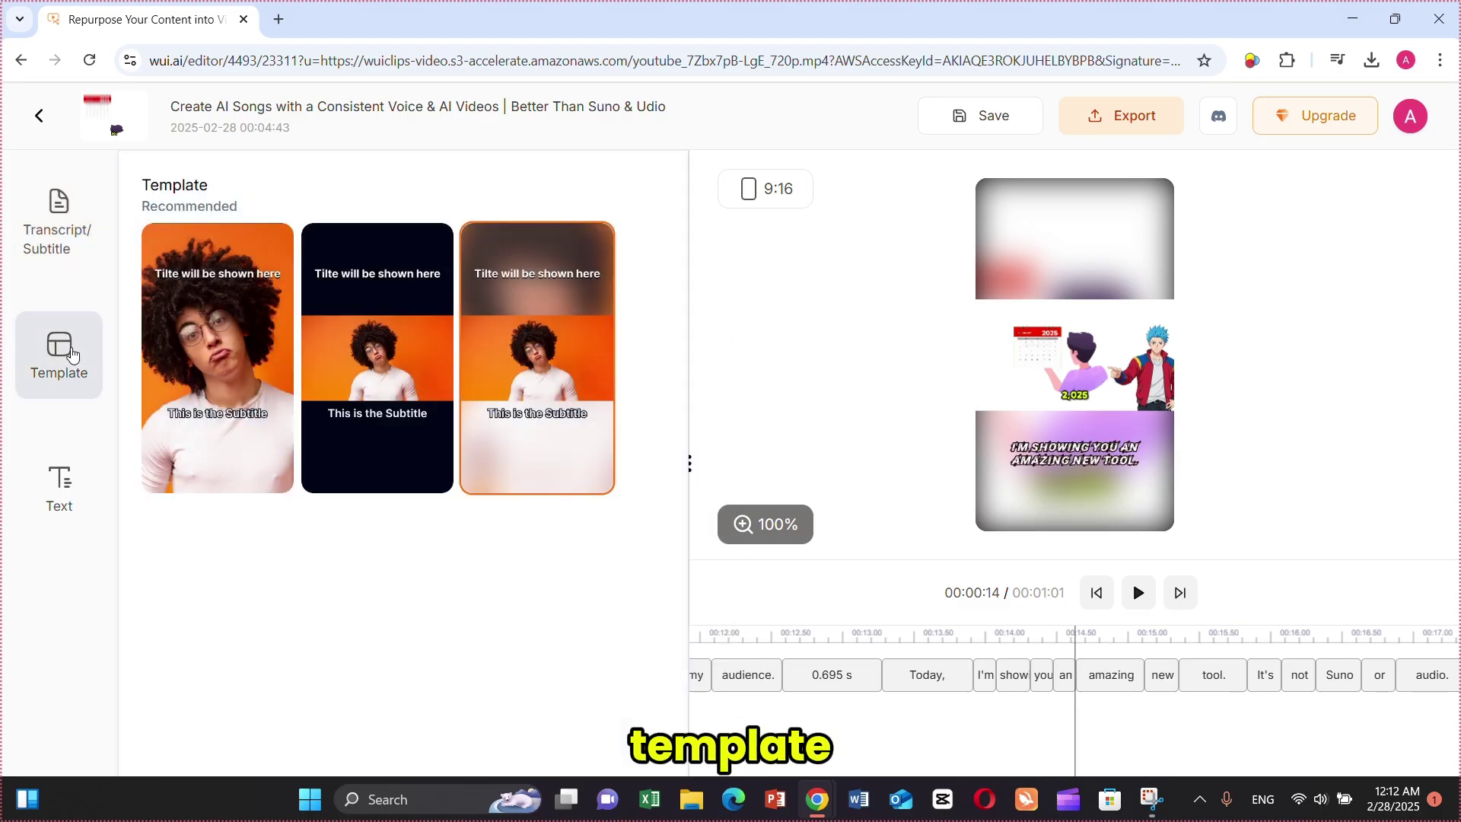
# - Try the dark and full-frame templates, keep the blurred-background one, and preview a Text style
pyautogui.click(393, 389)
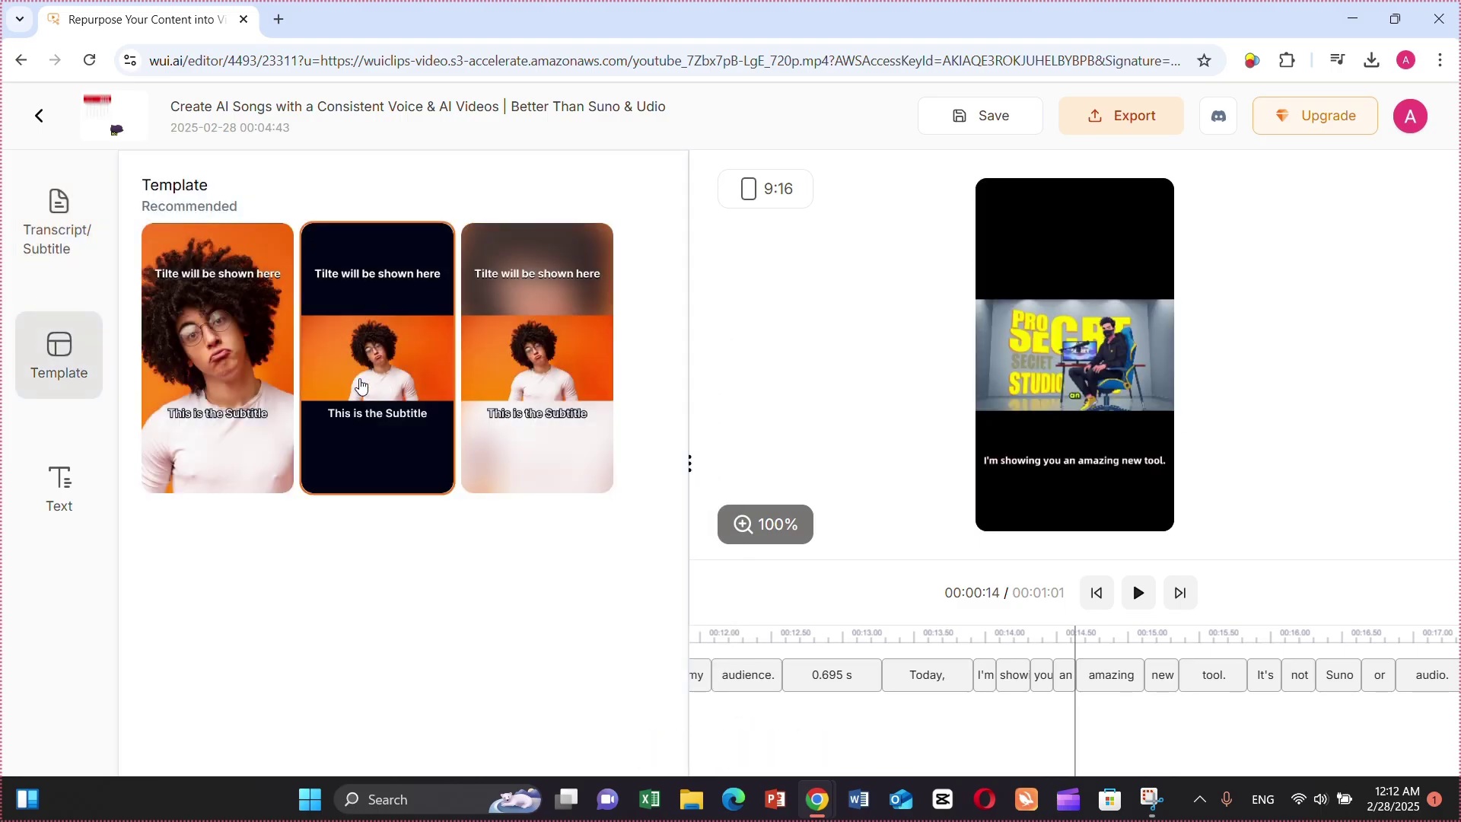
pyautogui.click(240, 389)
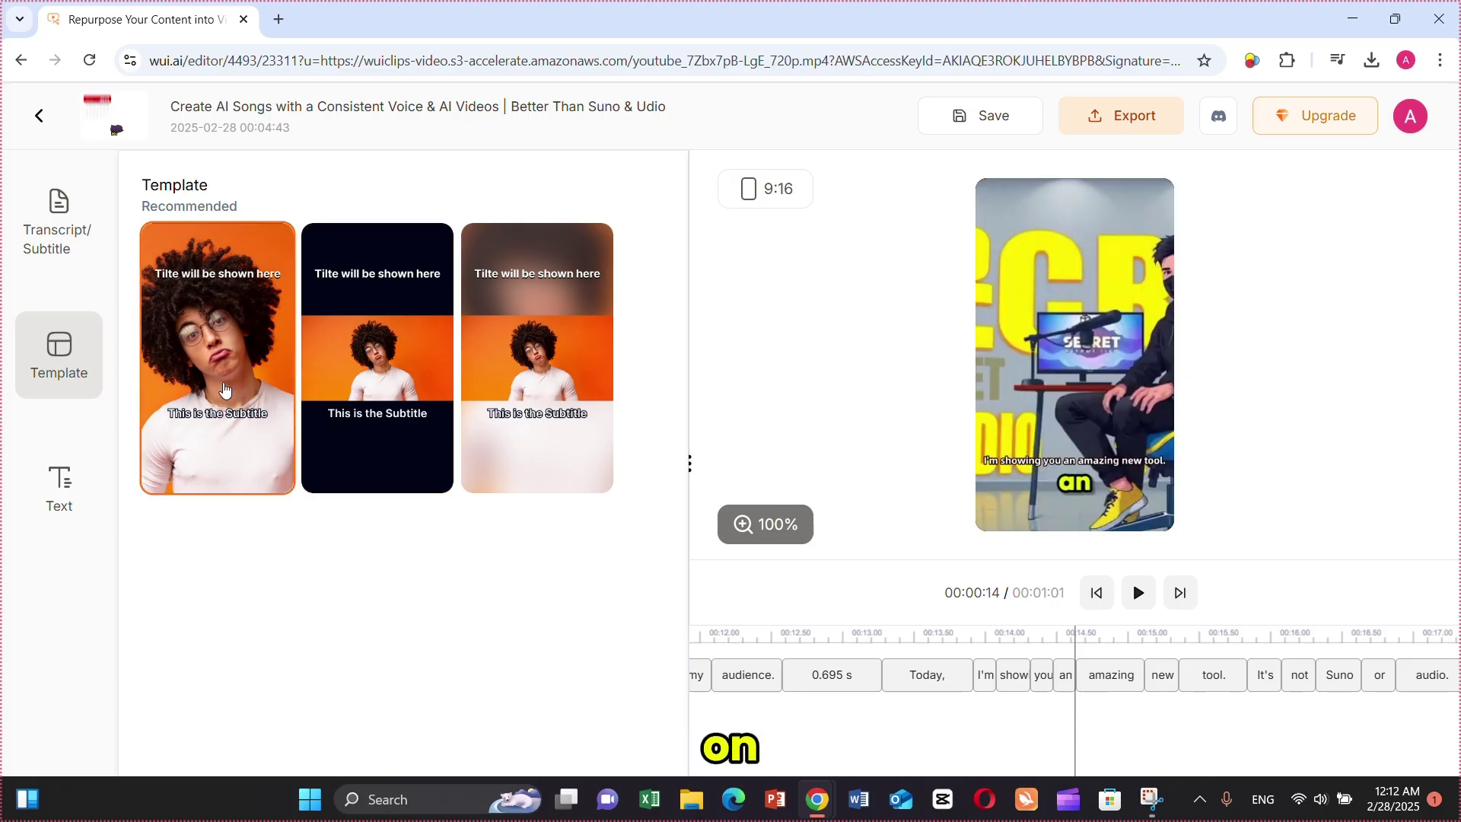
pyautogui.click(531, 366)
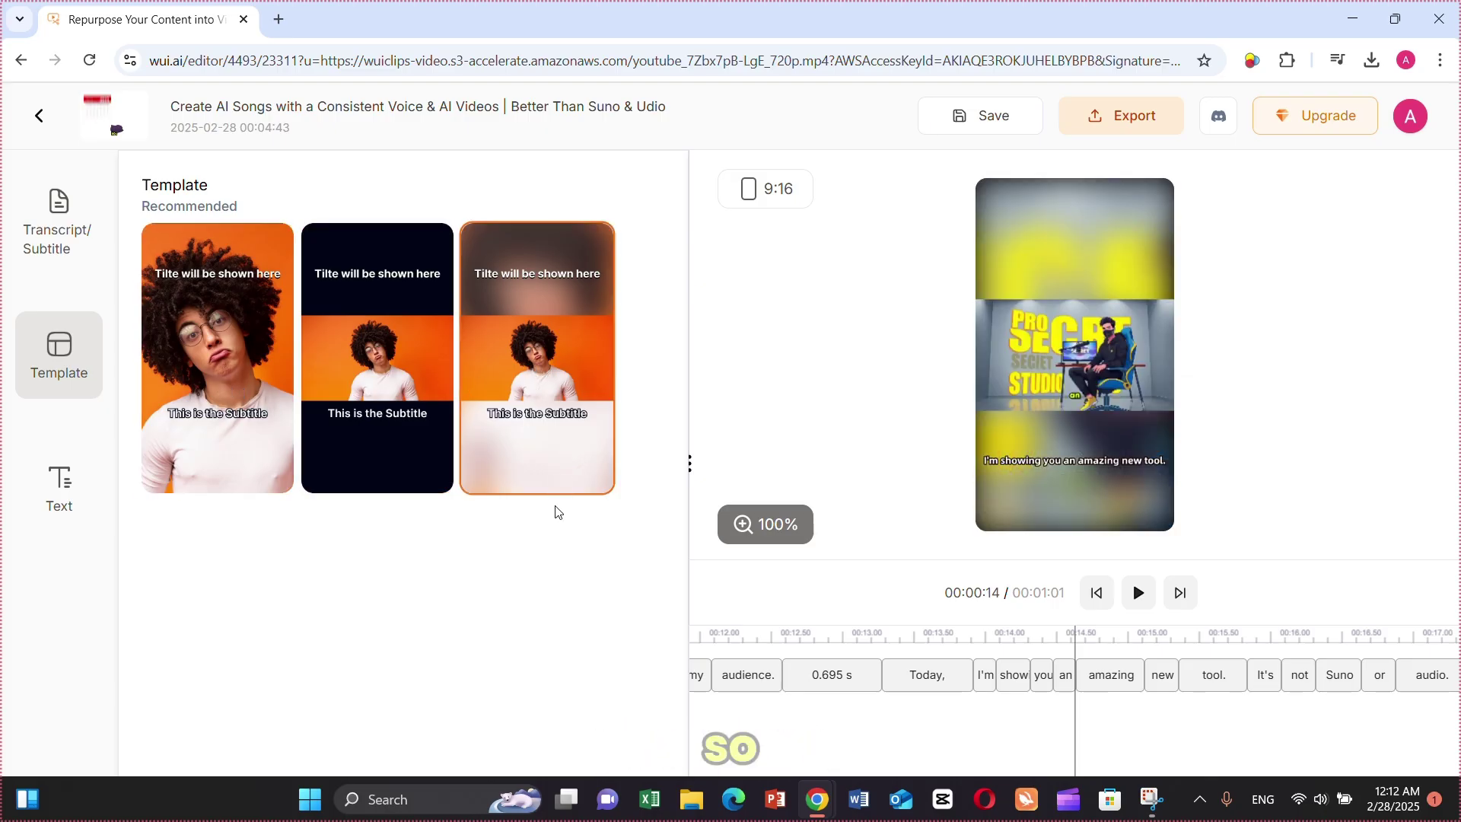
pyautogui.click(60, 487)
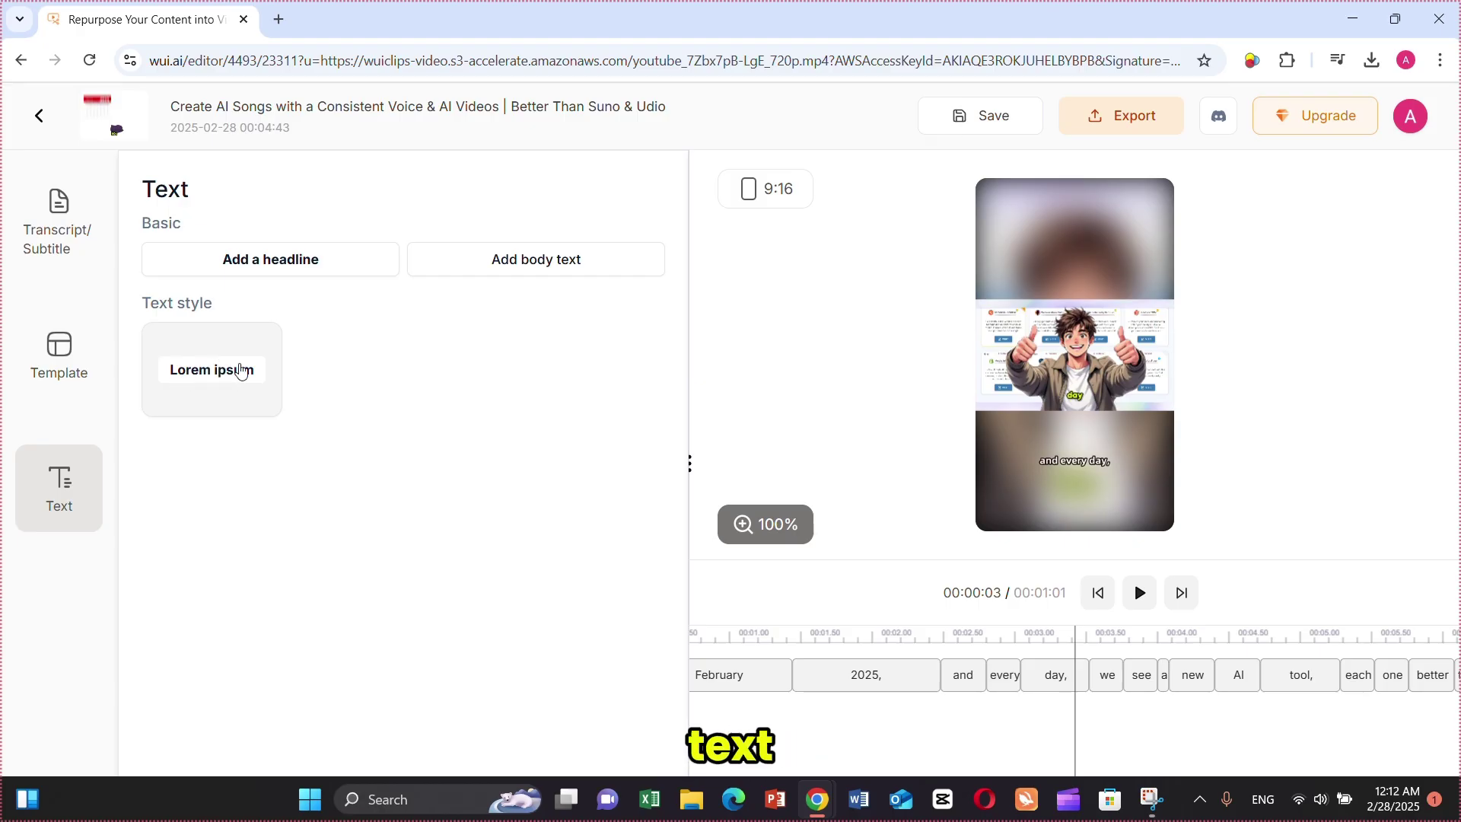
pyautogui.click(215, 371)
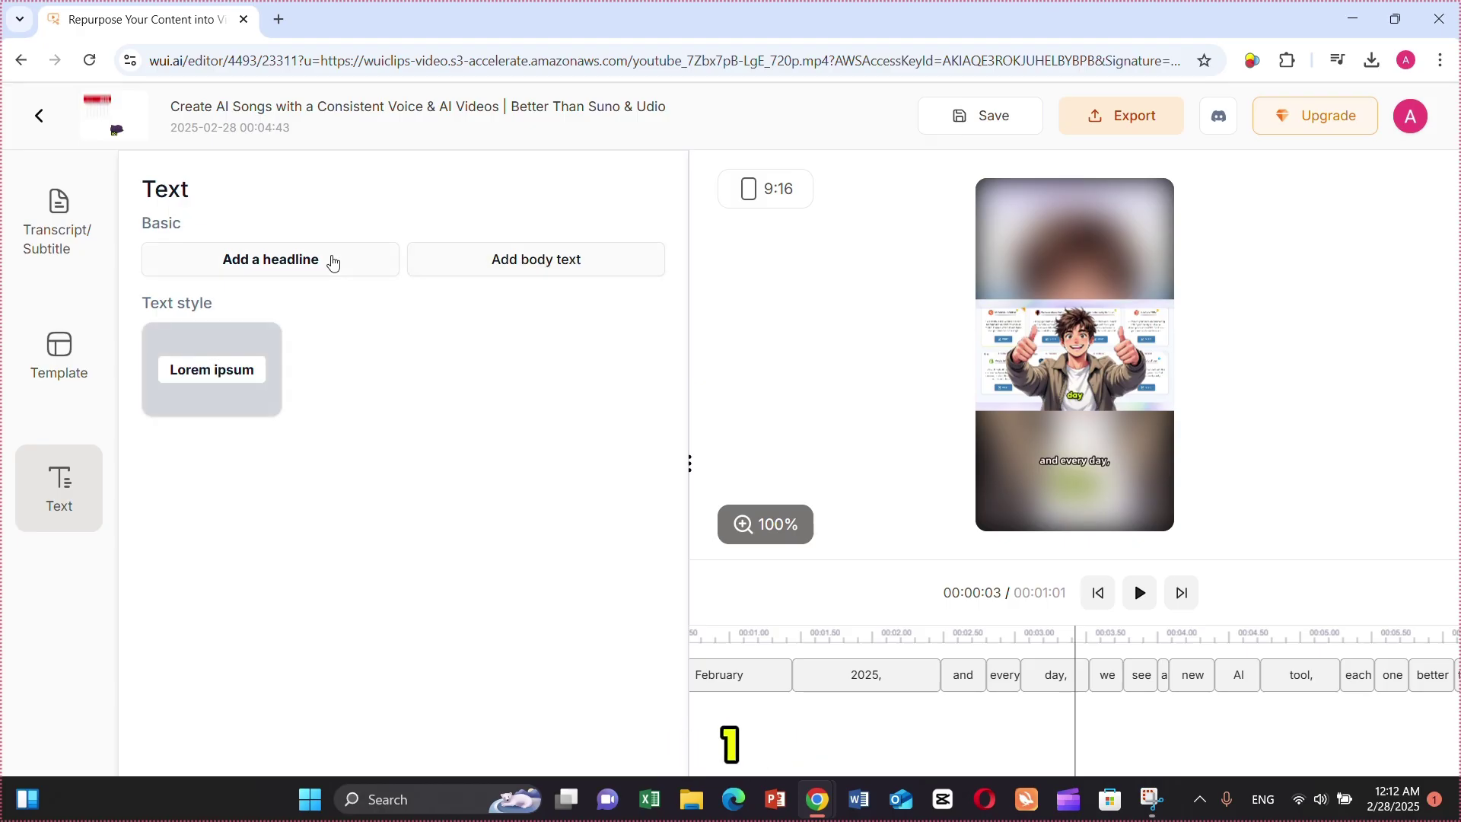
# - Back in the transcript, check the aspect ratio choices and jump playback to 'important' and 'song'
pyautogui.click(56, 230)
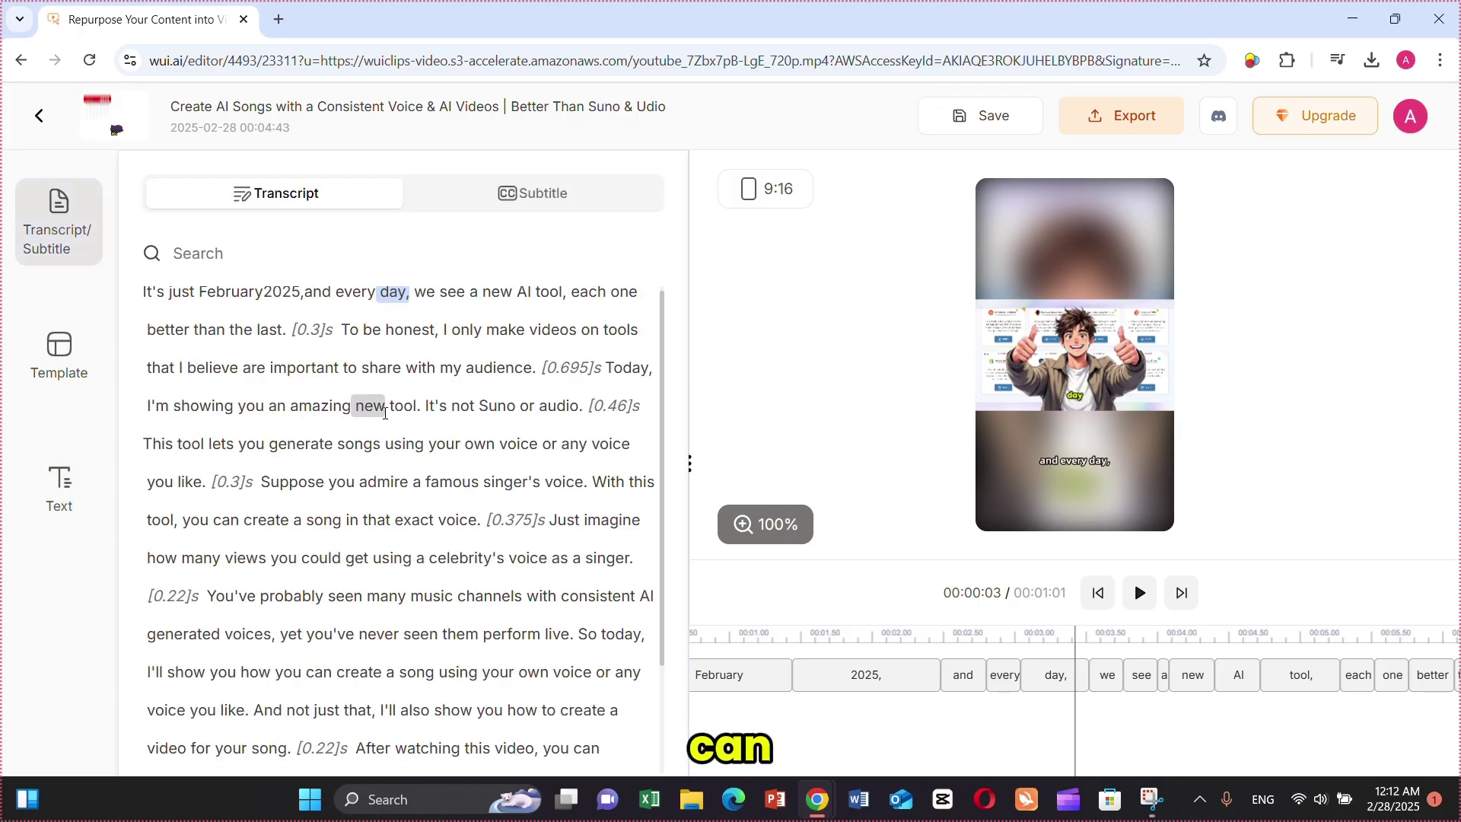
pyautogui.click(770, 183)
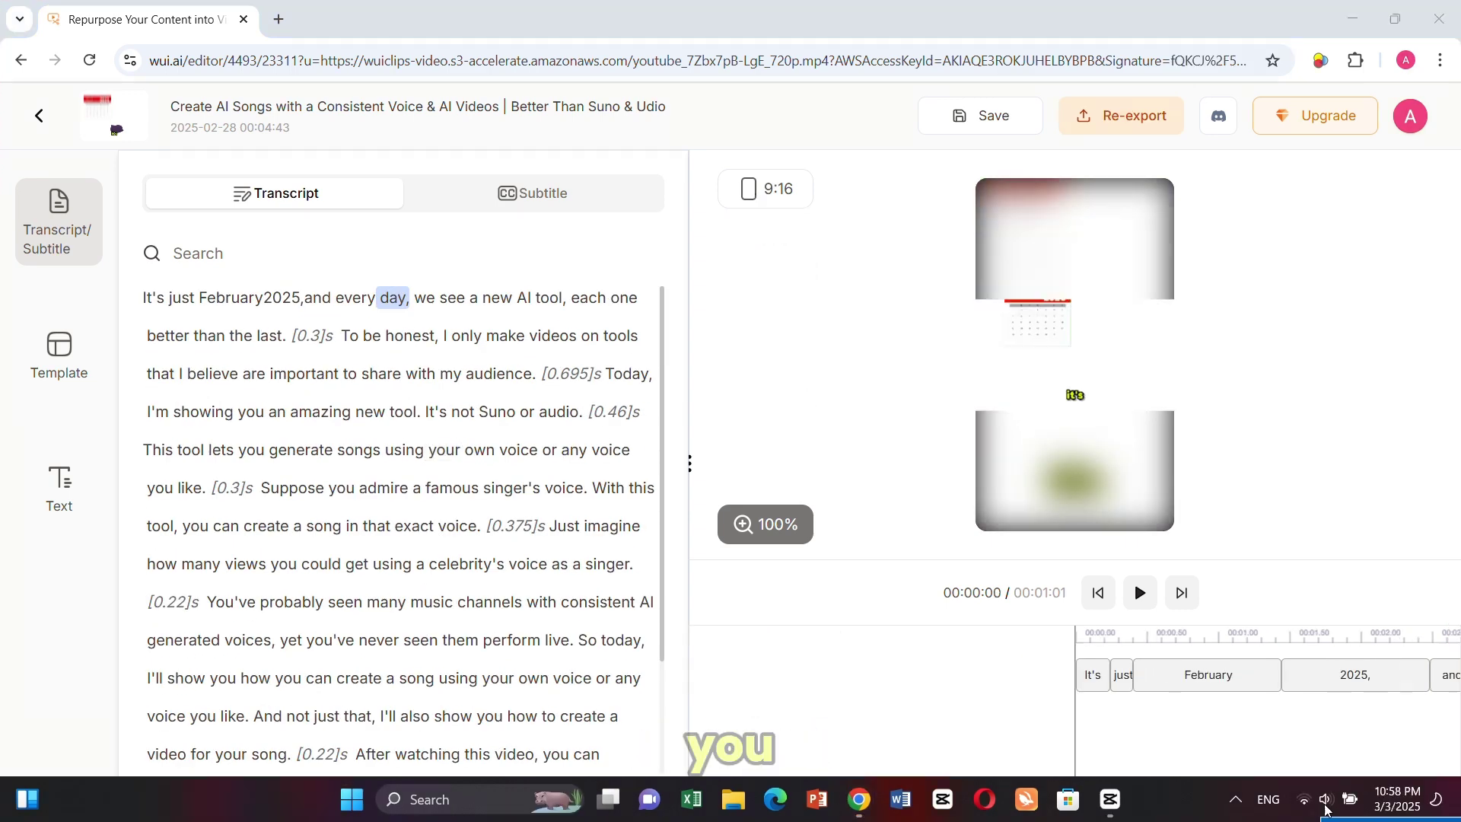
pyautogui.click(326, 380)
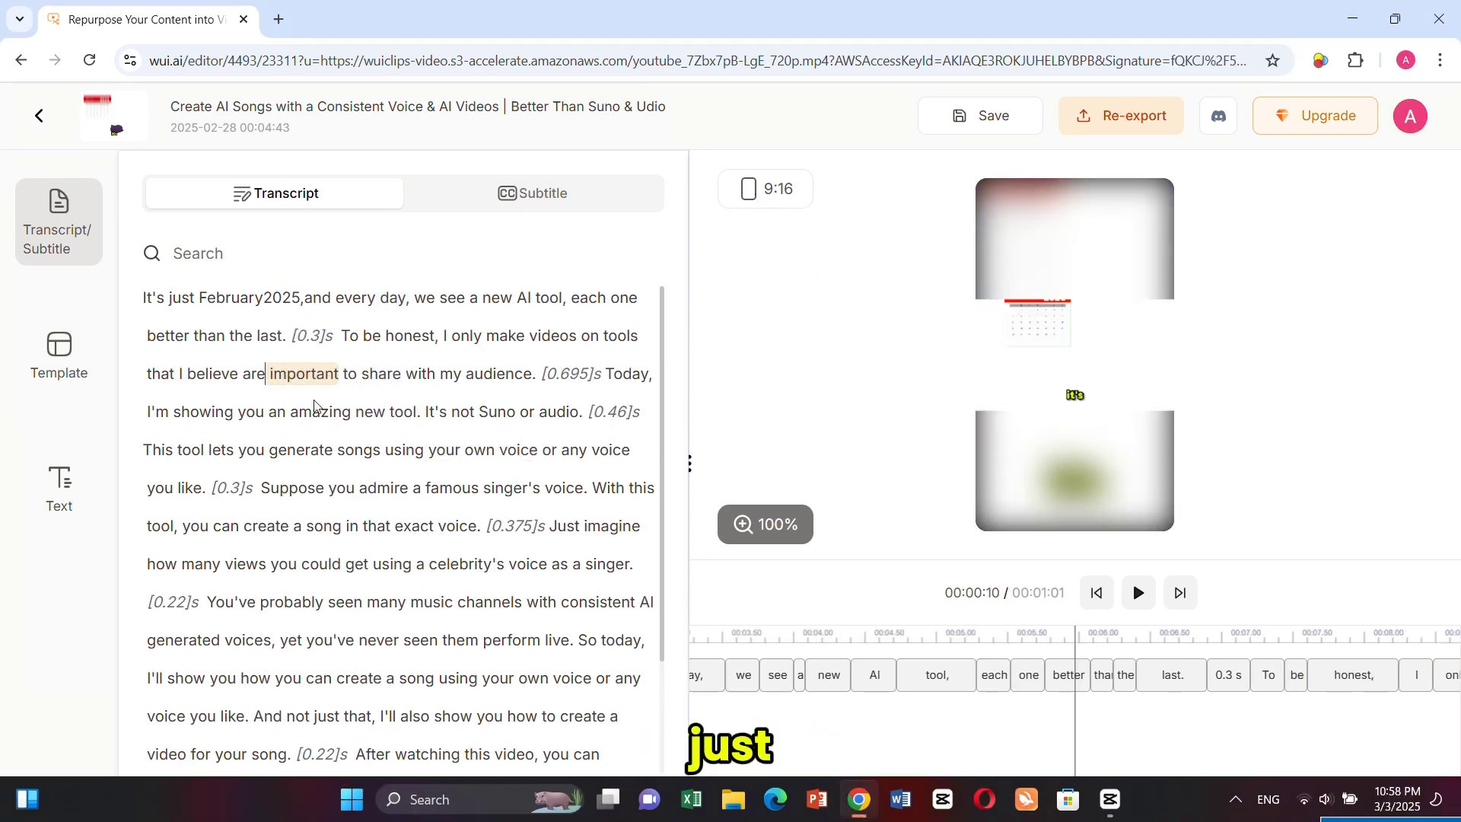
pyautogui.scroll(-3, 343, 426)
pyautogui.click(323, 427)
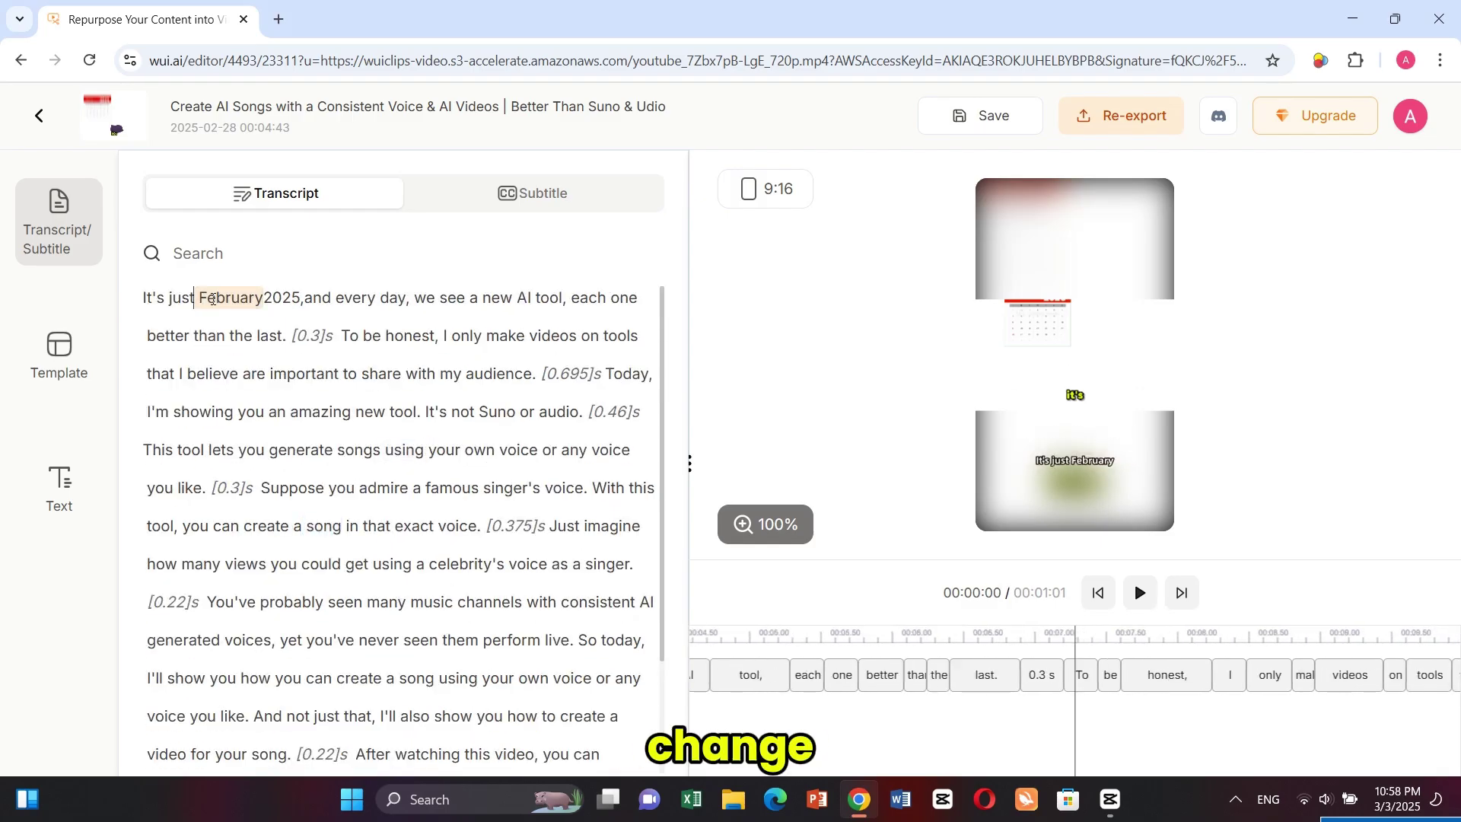
# - Change the transcript word 'February' to 'March'
pyautogui.click(213, 299)
pyautogui.click(245, 302)
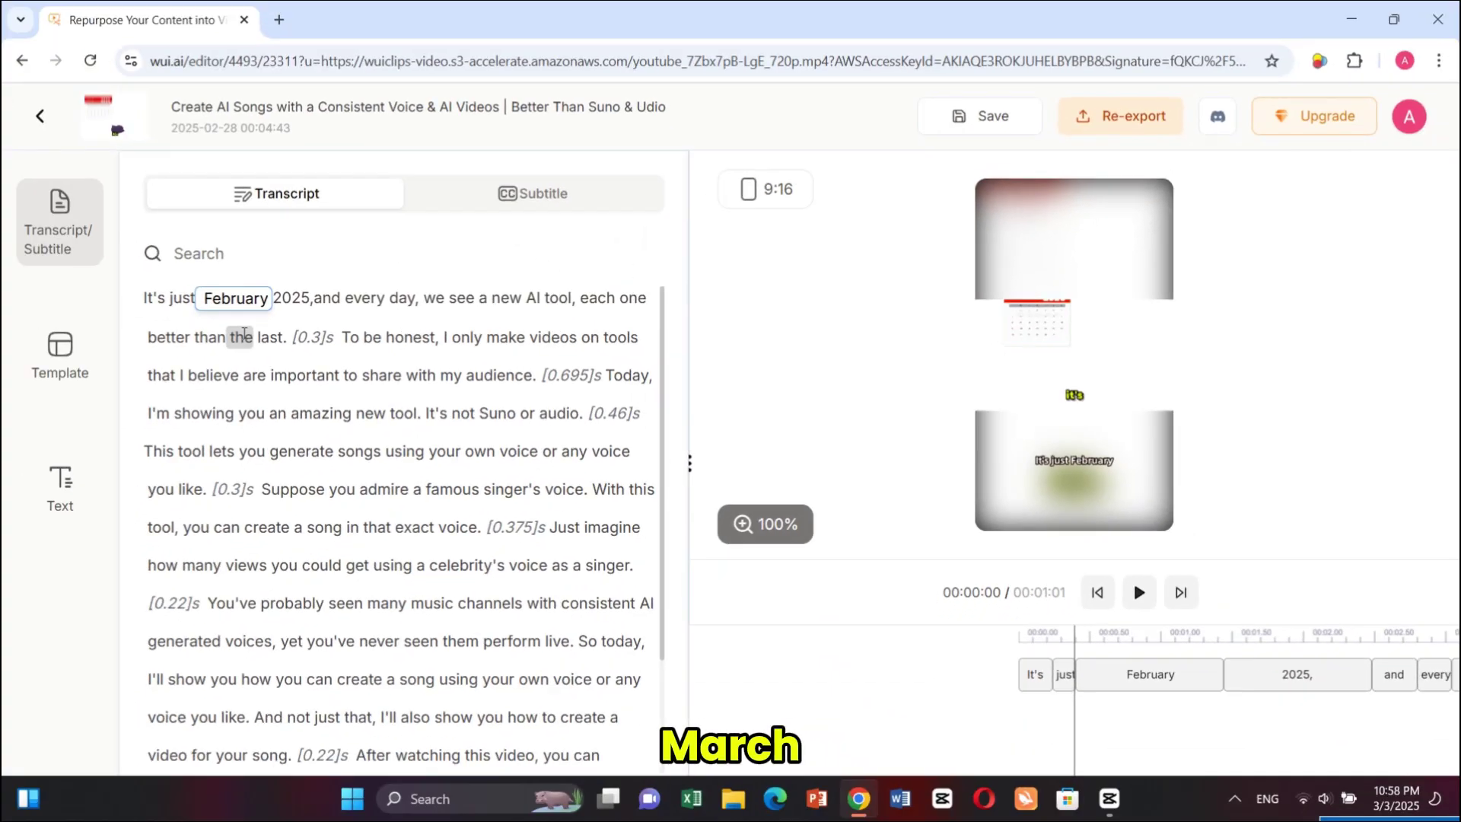
pyautogui.press('BackSpace')
pyautogui.press('BackSpace')
pyautogui.press('BackSpace')
pyautogui.press('BackSpace')
pyautogui.press('BackSpace')
pyautogui.press('BackSpace')
pyautogui.press('BackSpace')
pyautogui.press('BackSpace')
pyautogui.write('March')
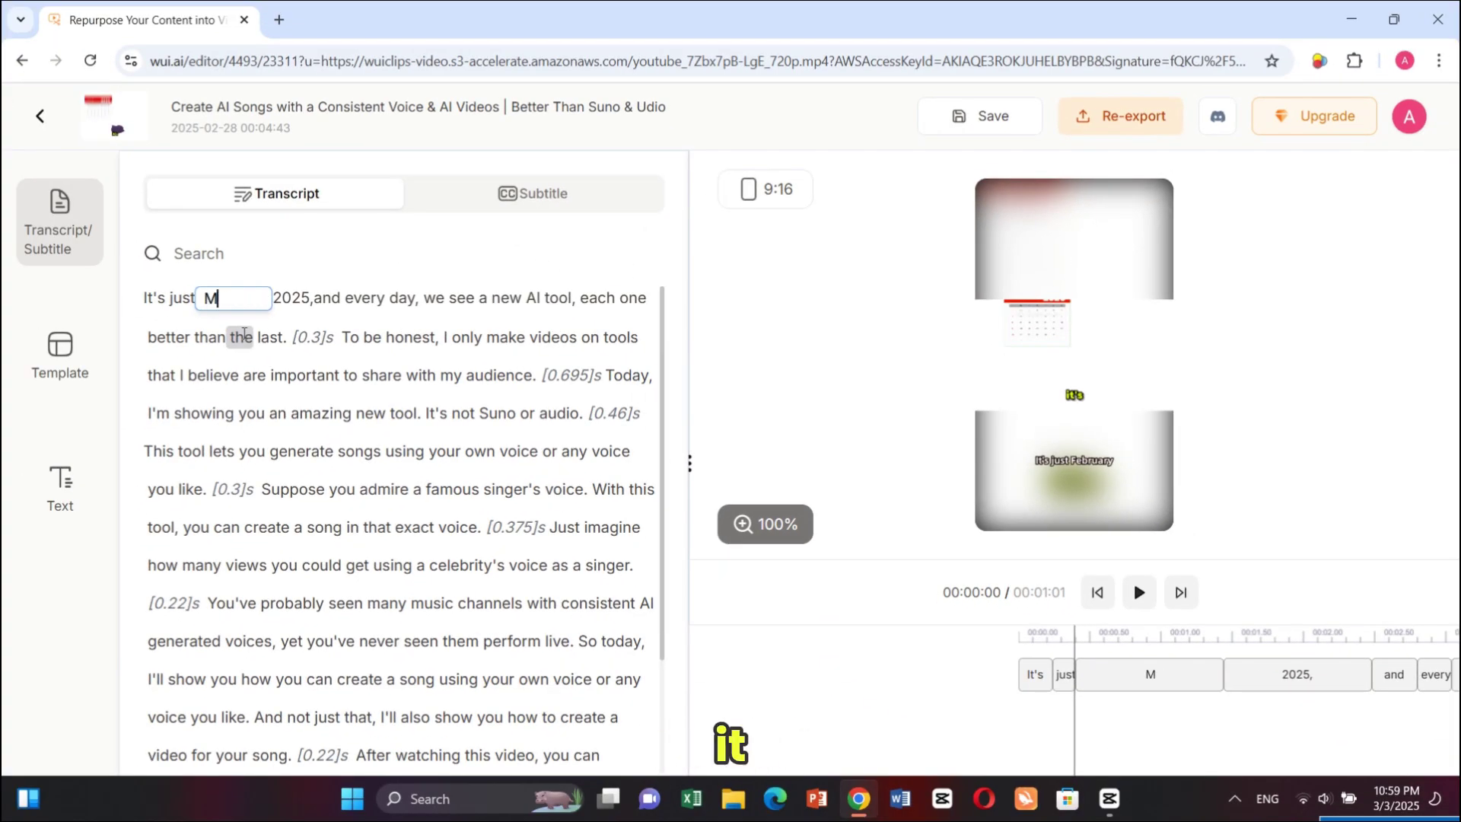
pyautogui.press('Return')
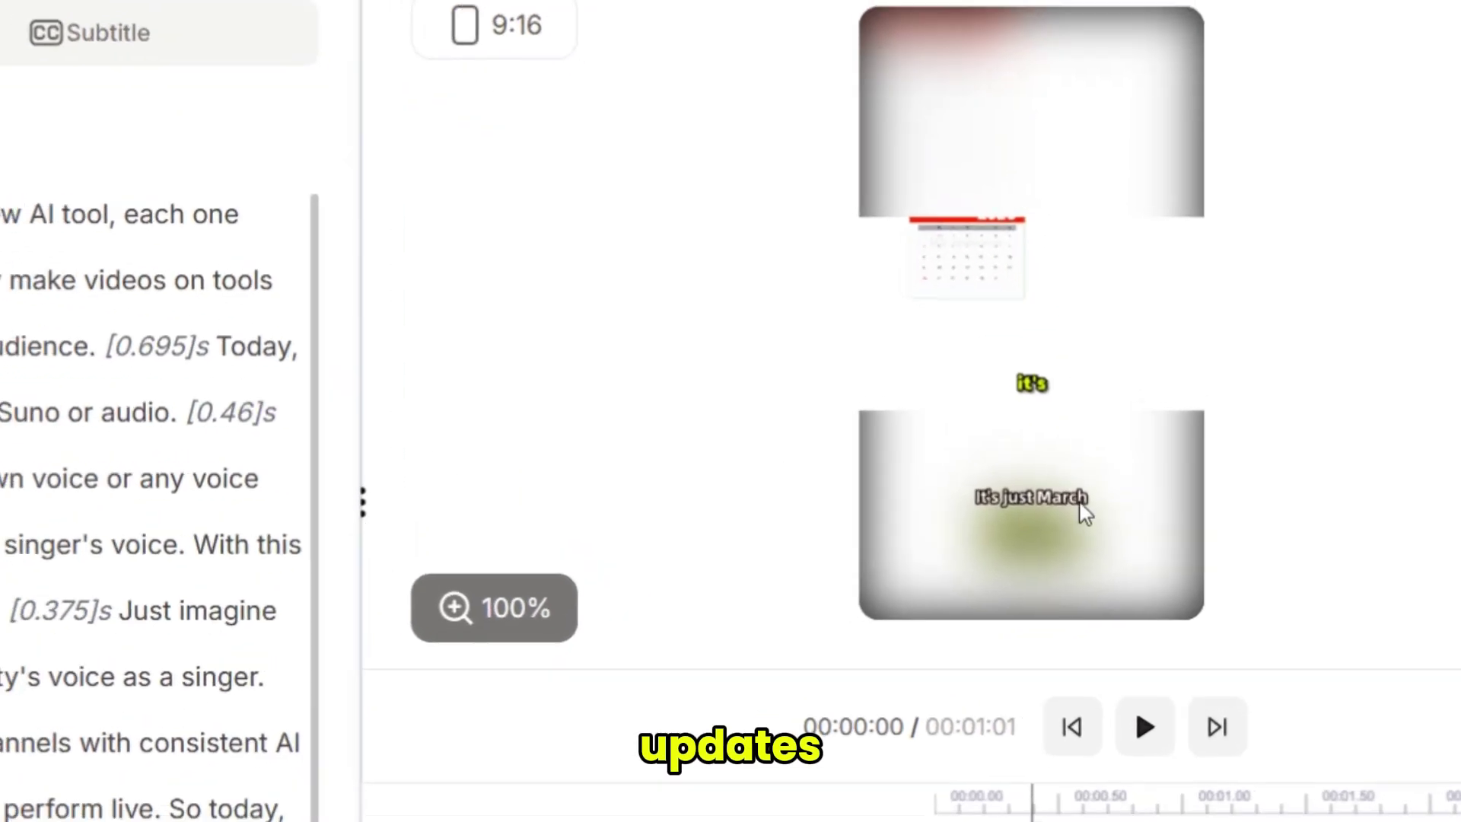
# - In the All clips list, view the second clip's details, then the first clip's
pyautogui.scroll(-1, 371, 527)
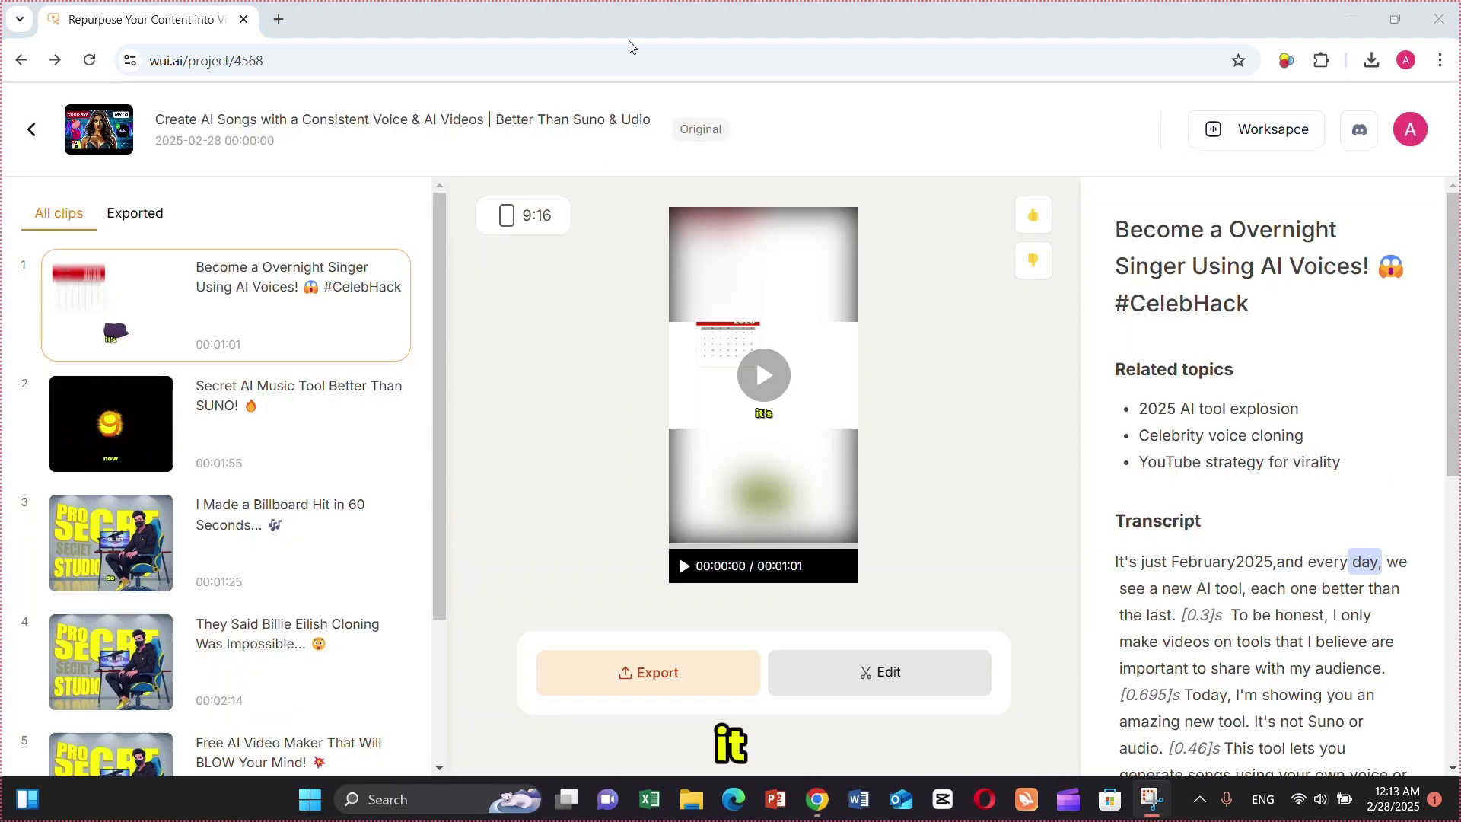
pyautogui.scroll(-2, 220, 456)
pyautogui.scroll(2, 221, 456)
pyautogui.click(204, 407)
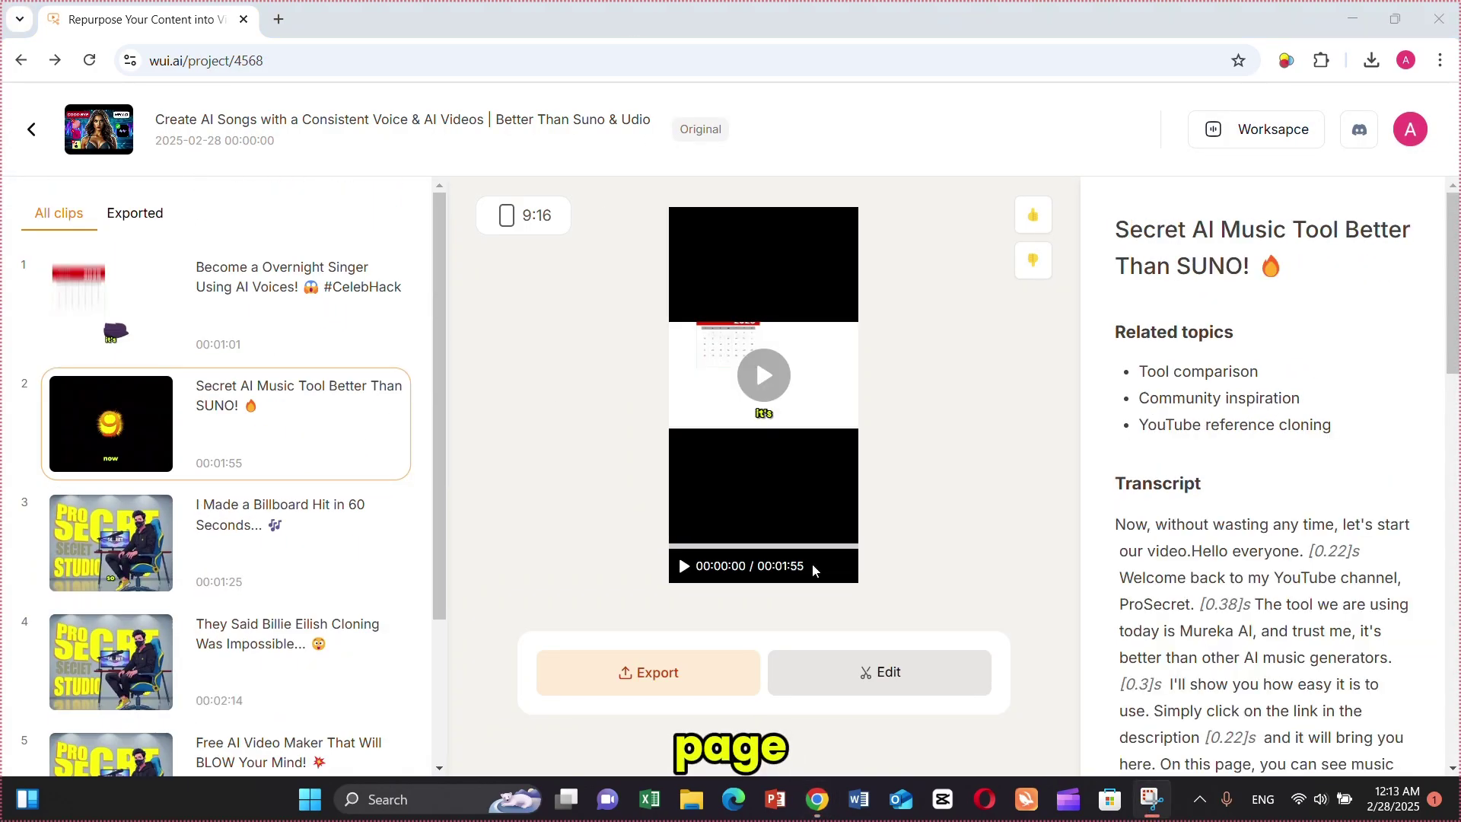
pyautogui.scroll(-3, 276, 547)
pyautogui.scroll(3, 423, 336)
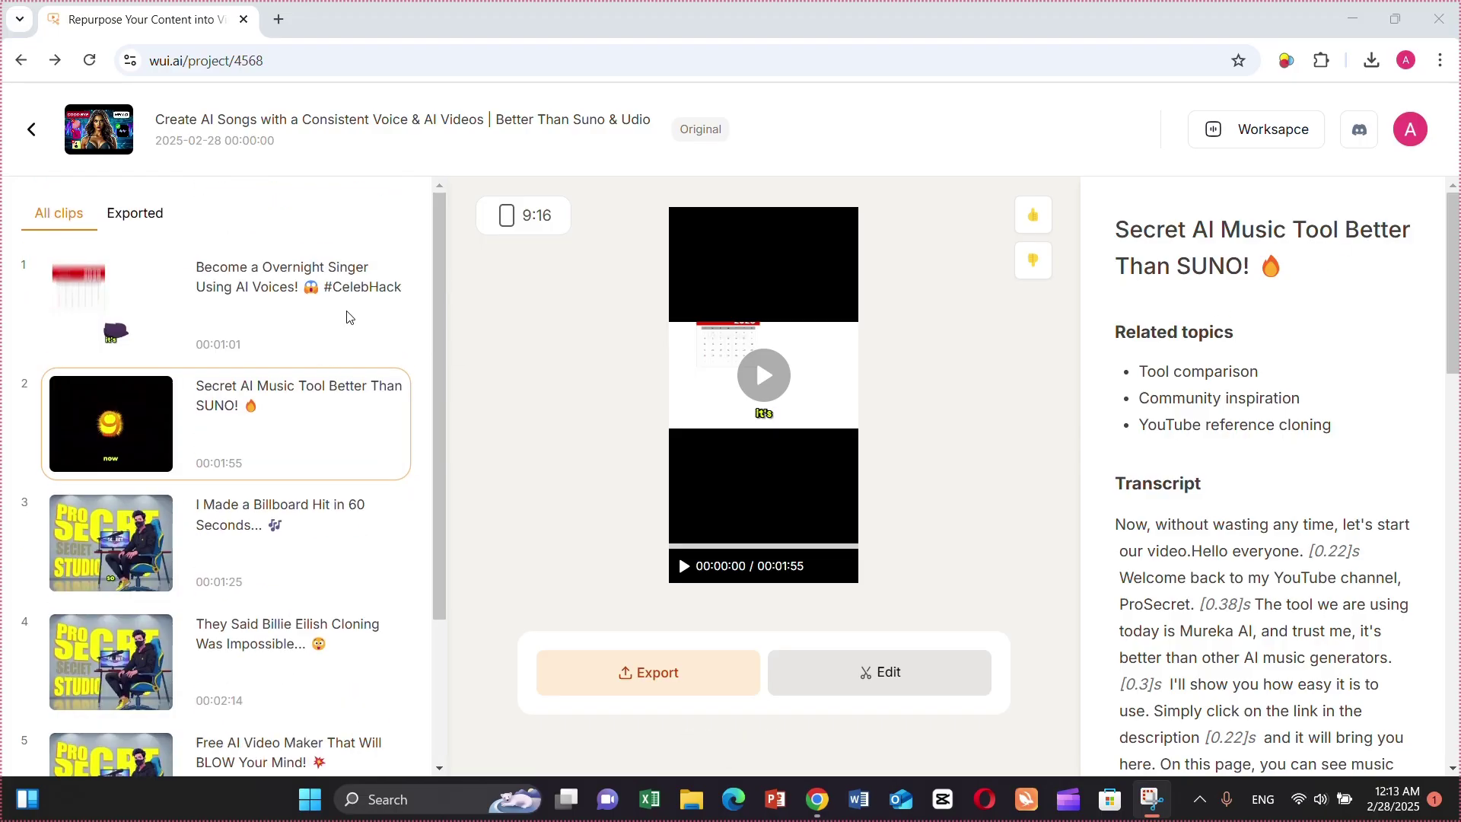
pyautogui.click(403, 335)
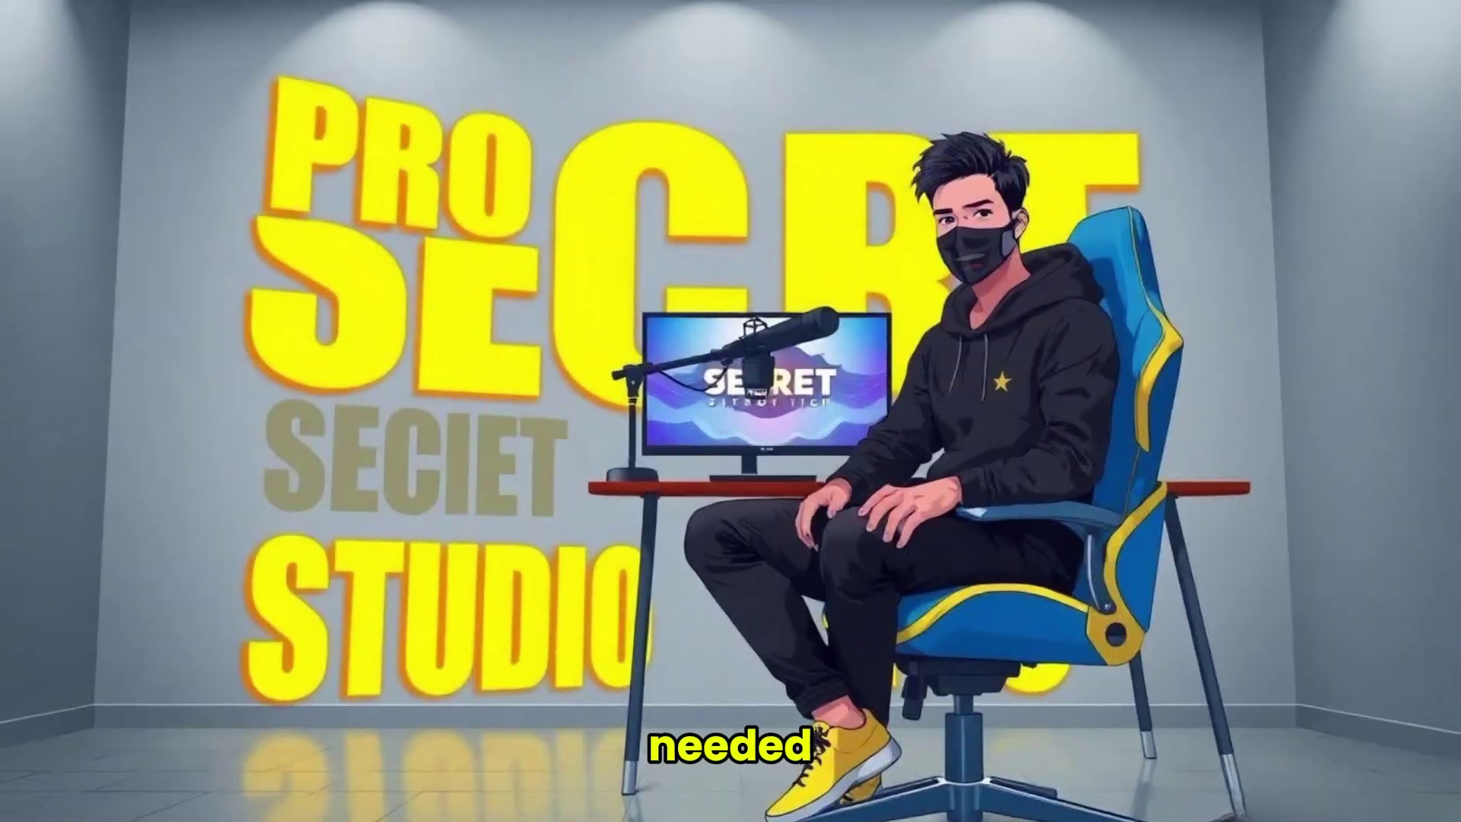
# - Go to the AI Chapters feature page and choose Get started
pyautogui.moveTo(366, 129)
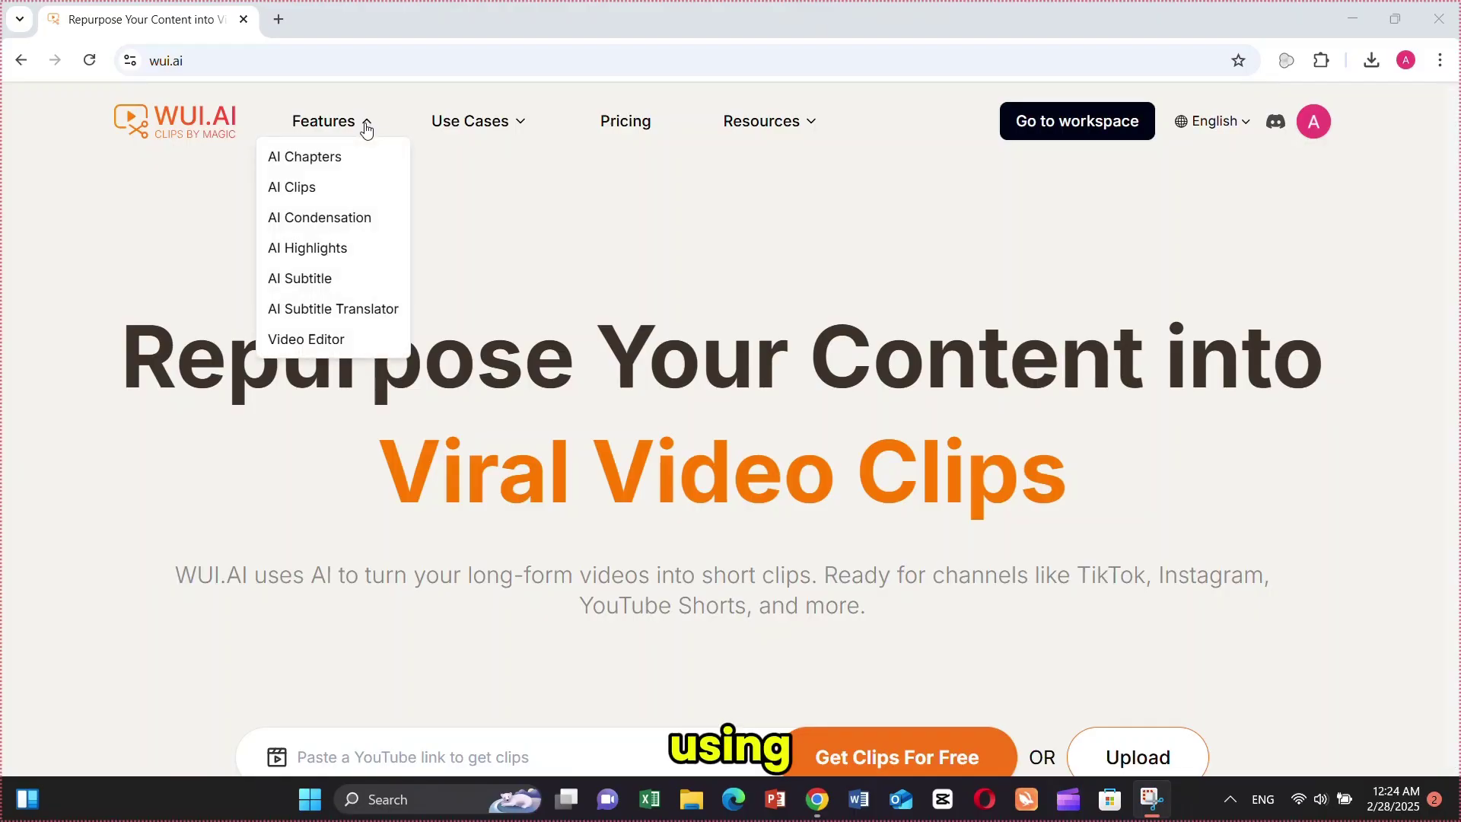
pyautogui.click(331, 167)
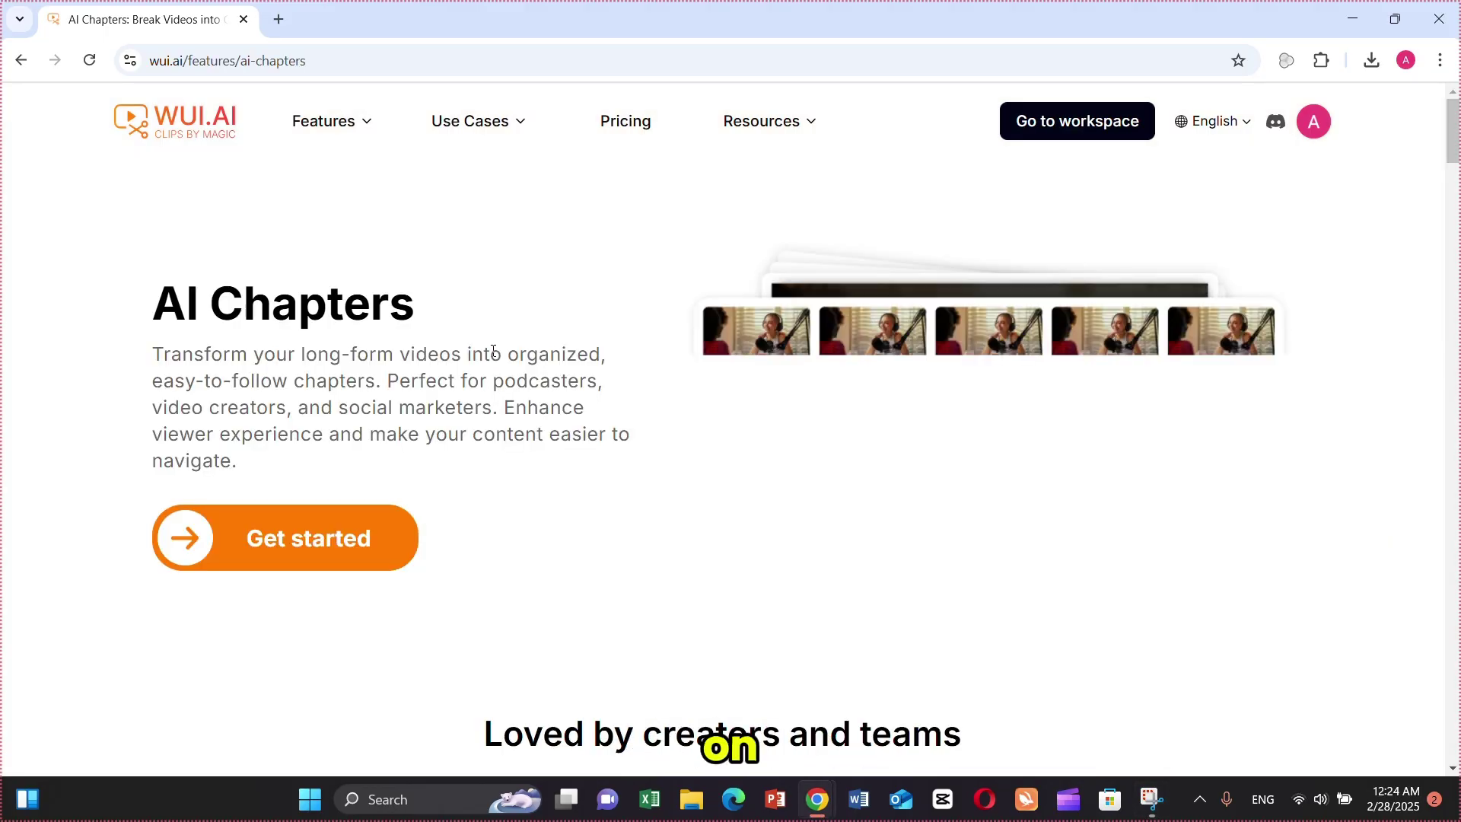
pyautogui.scroll(-1, 465, 322)
pyautogui.click(362, 424)
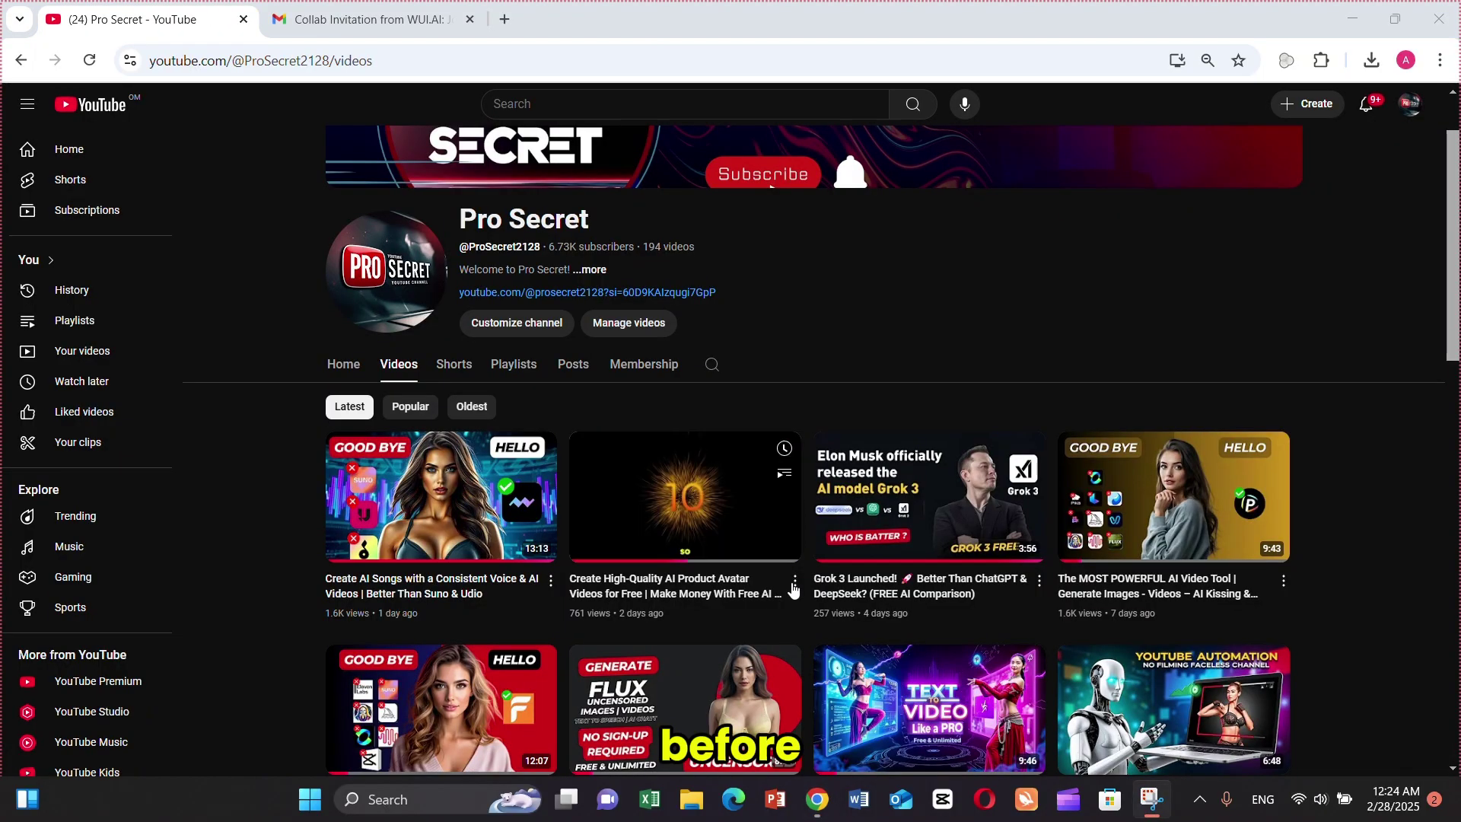
# - Copy the AI Product Avatar video's YouTube share link, paste it with Ctrl+V, and continue
pyautogui.click(795, 579)
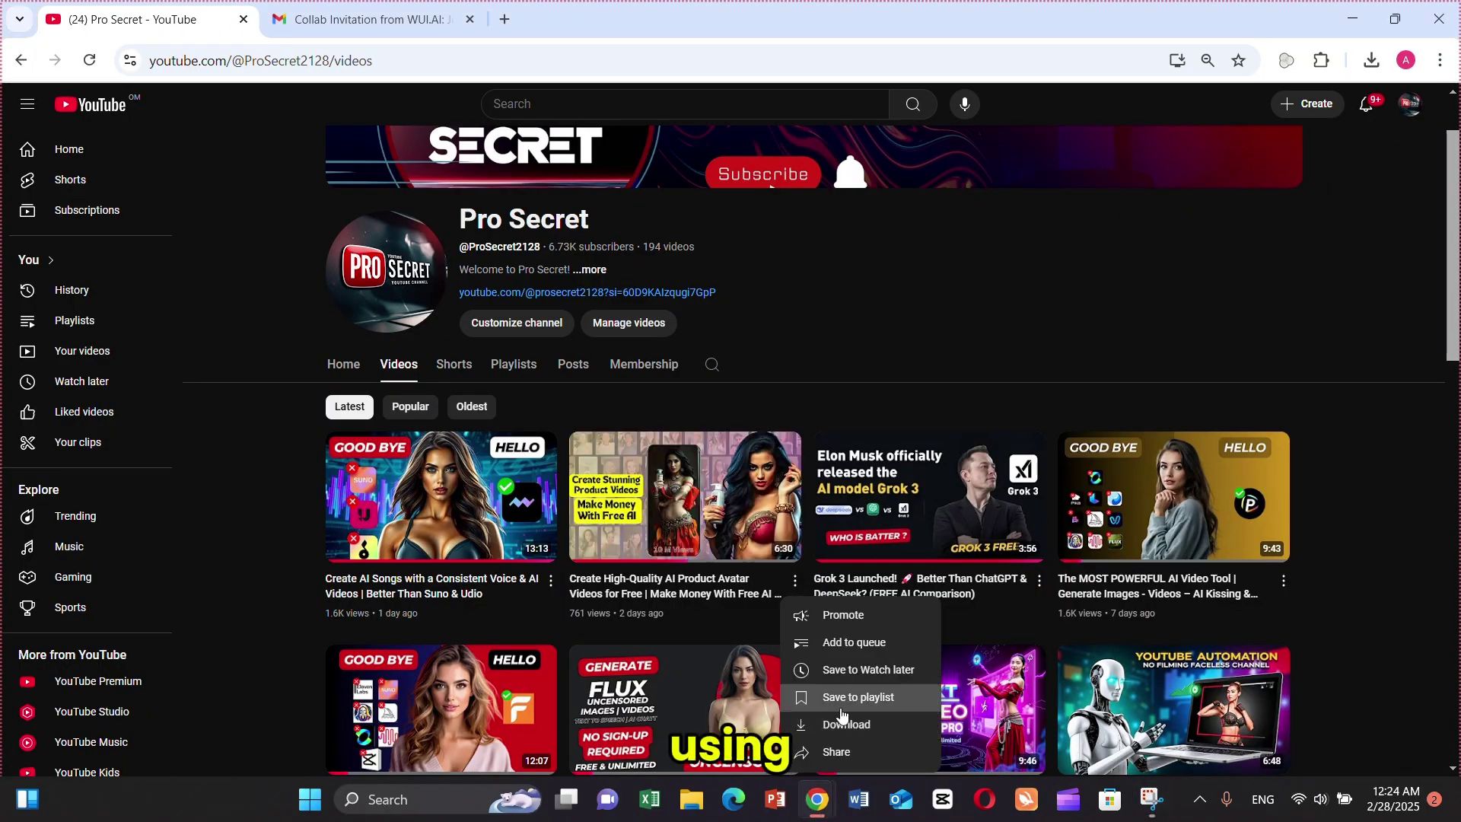
pyautogui.click(868, 722)
pyautogui.write('https://youtu.be/eSbwtuDx8d8?si=jNSyvMhHFSHuVnWO')
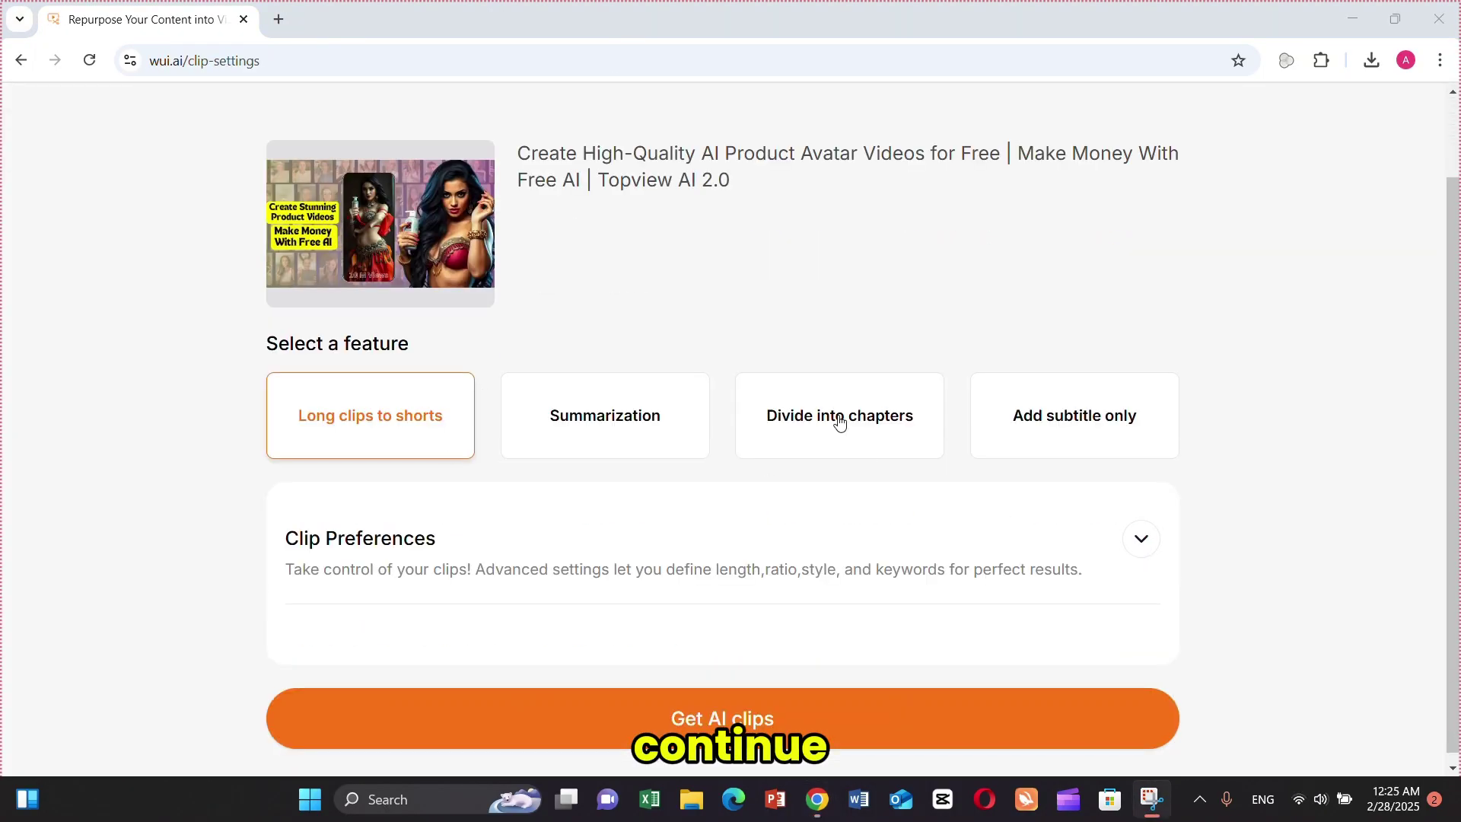
pyautogui.click(837, 418)
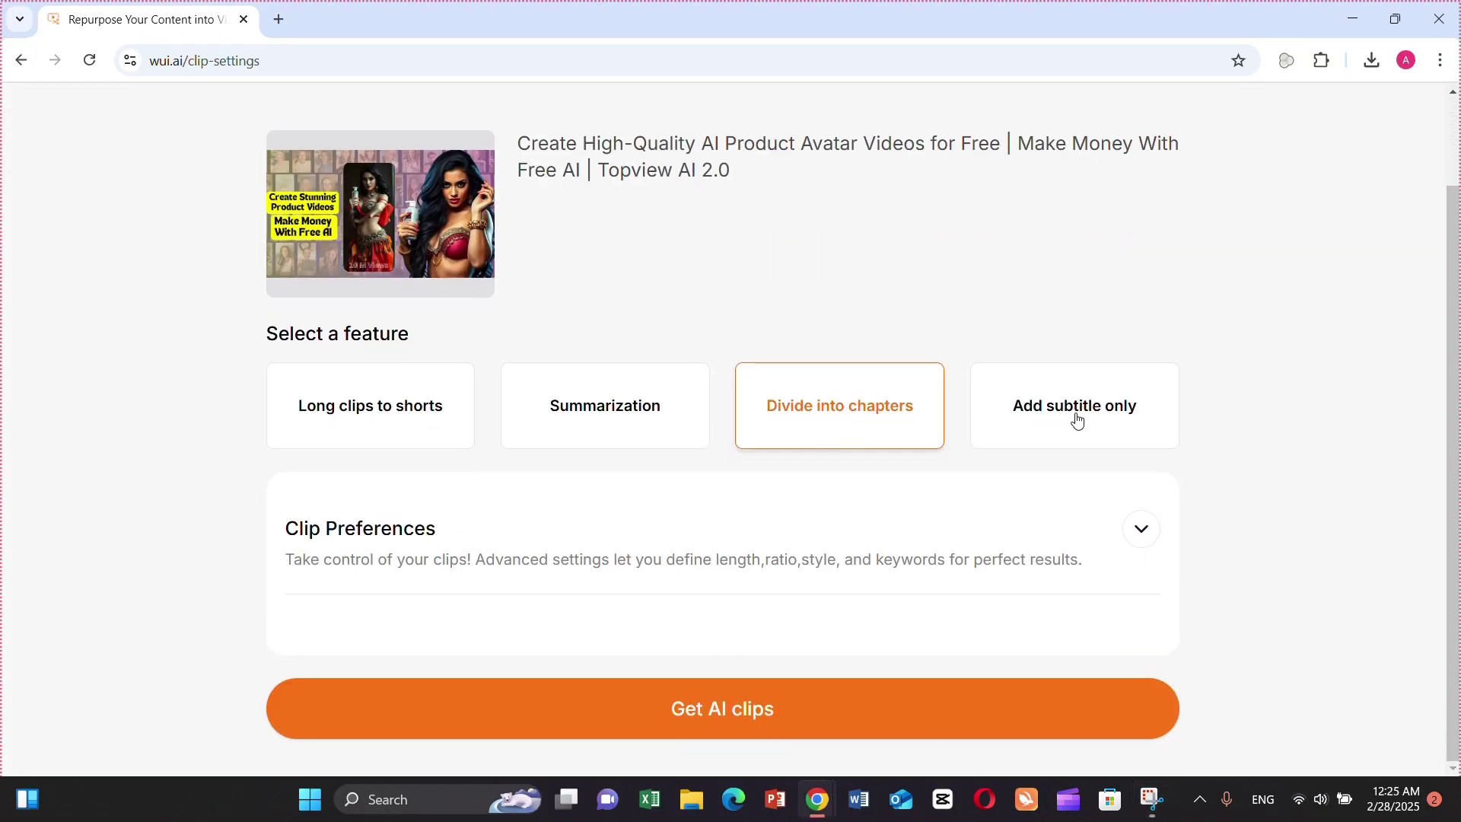
# - Set the ratio to 9:16 and enable multi-subtitles in English and Chinese Simplified
pyautogui.scroll(-3, 538, 499)
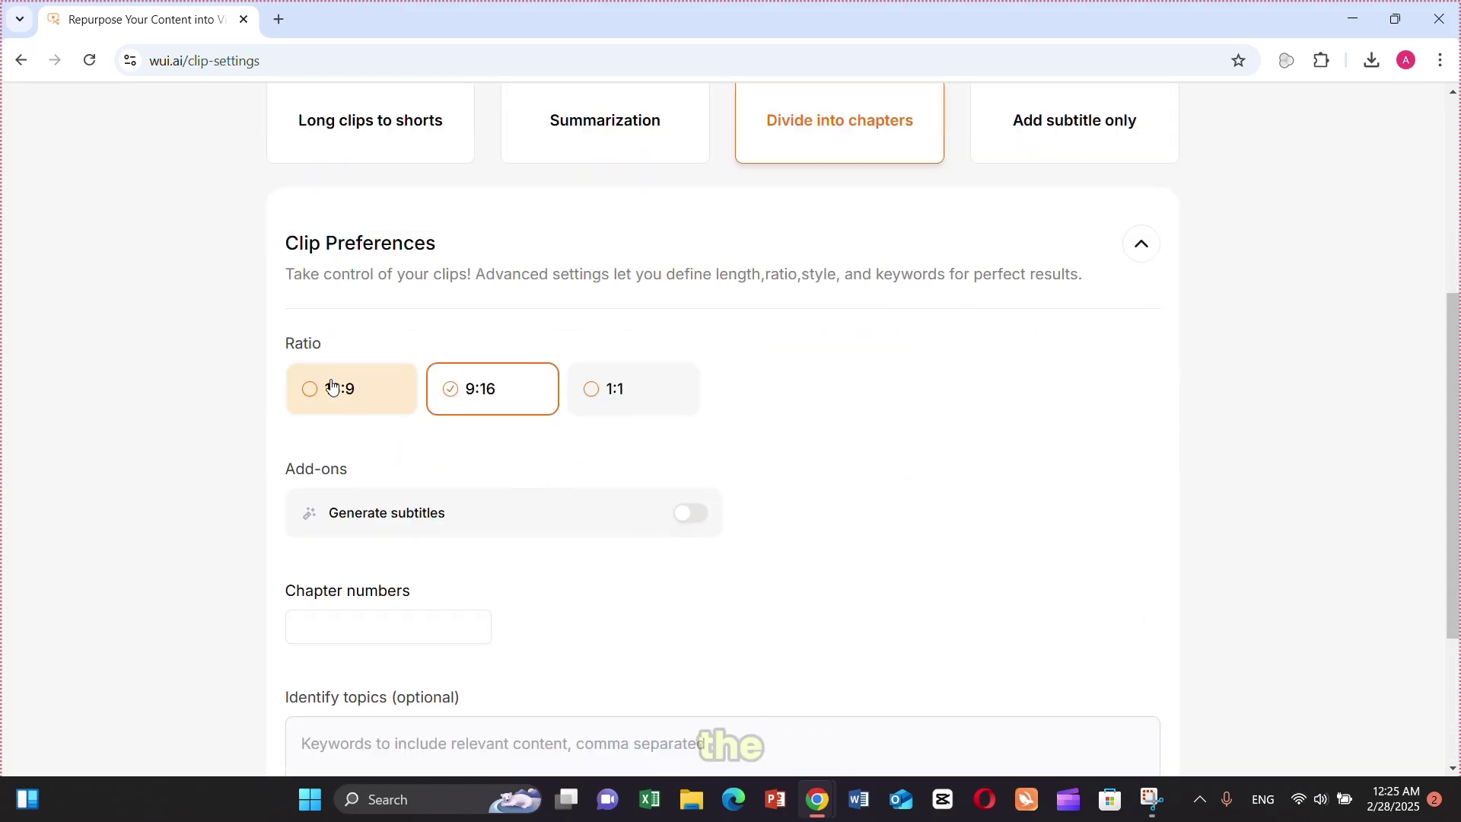
pyautogui.click(491, 391)
pyautogui.scroll(-2, 505, 430)
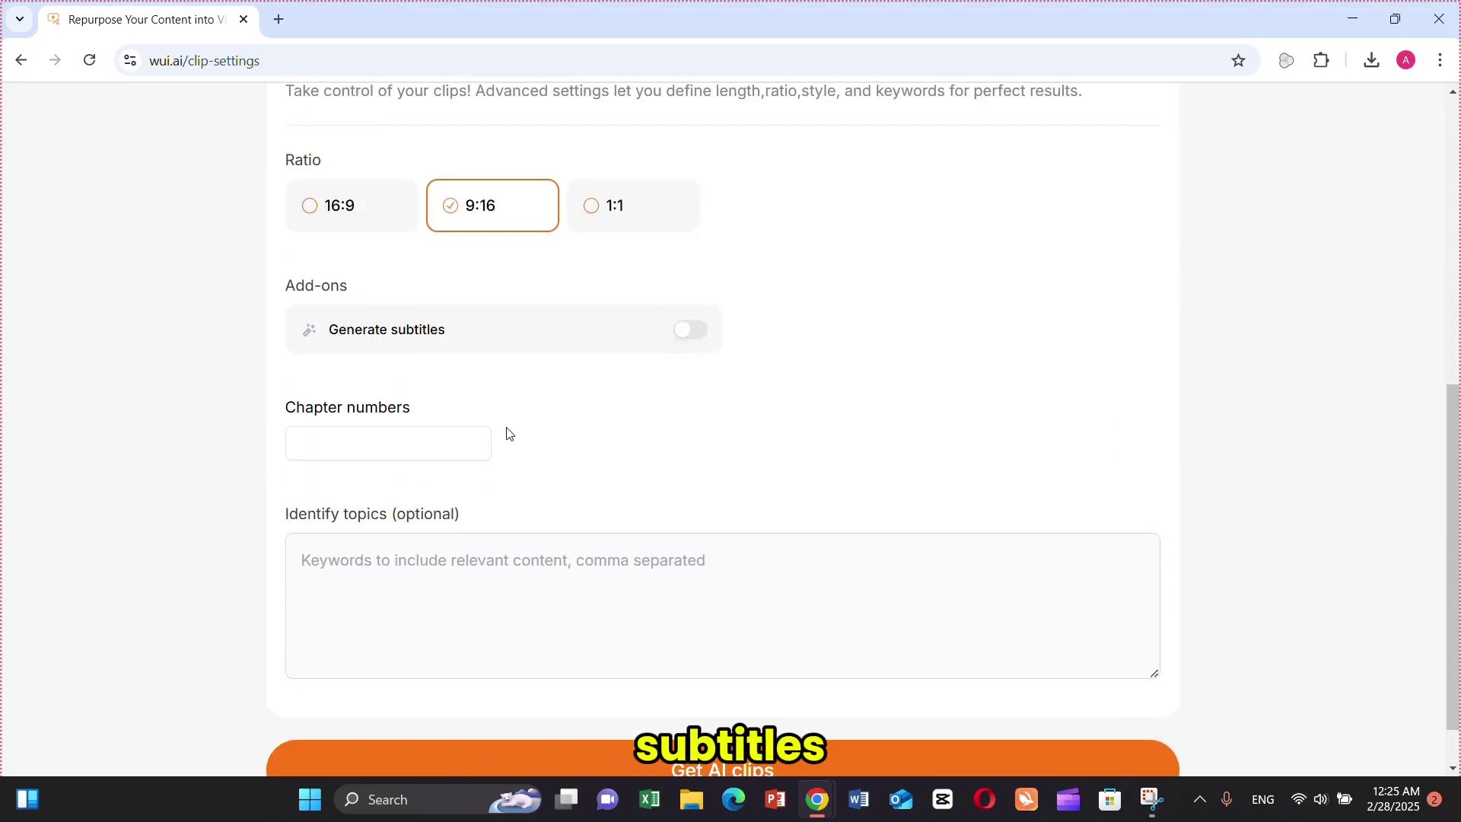
pyautogui.click(684, 318)
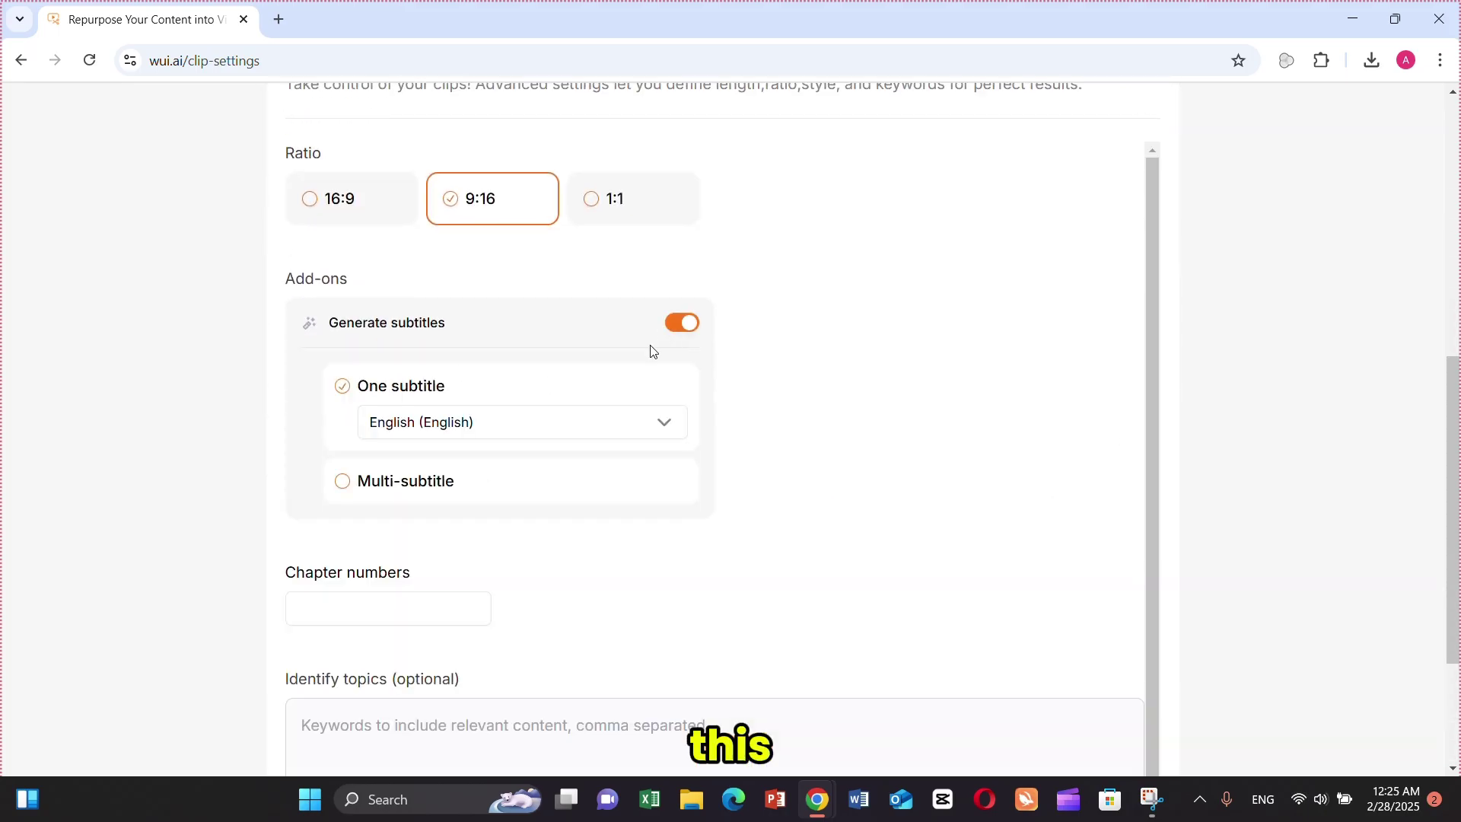
pyautogui.click(343, 474)
pyautogui.click(404, 411)
pyautogui.click(664, 476)
# - Review the video description's chapters and generate 9 chapter clips
pyautogui.scroll(-3, 408, 441)
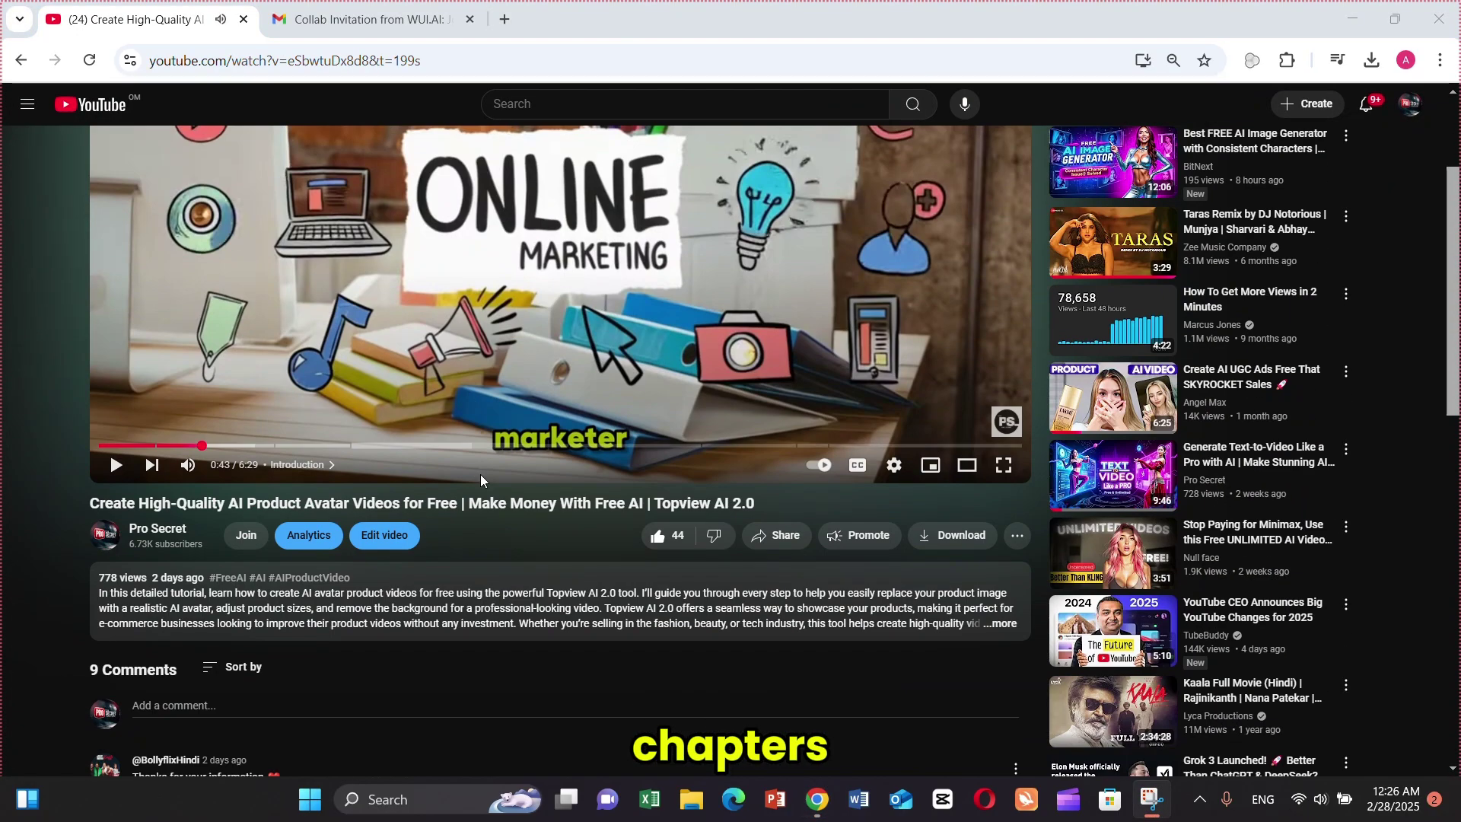
pyautogui.scroll(-3, 481, 473)
pyautogui.click(813, 274)
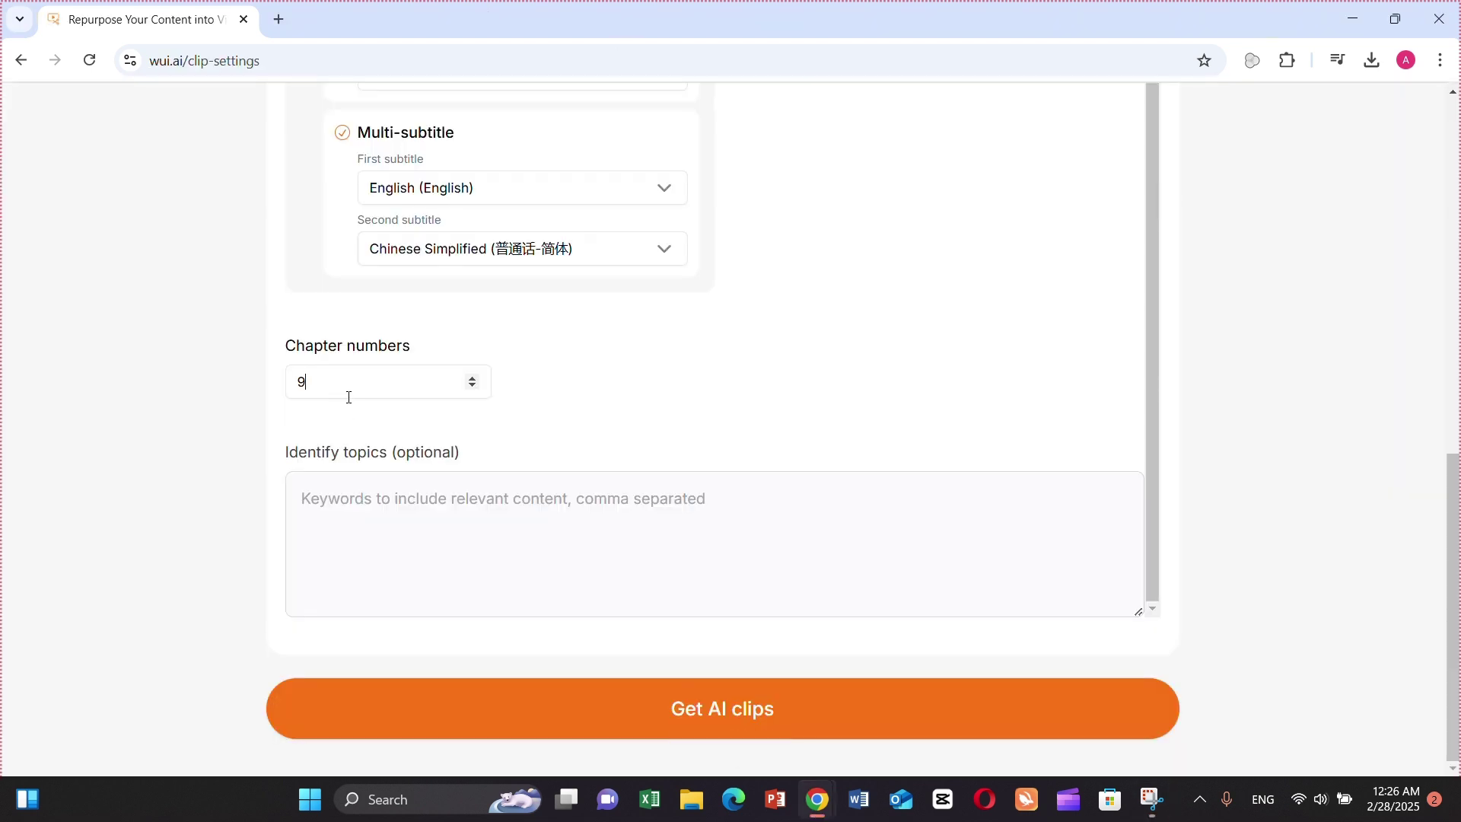
pyautogui.click(664, 707)
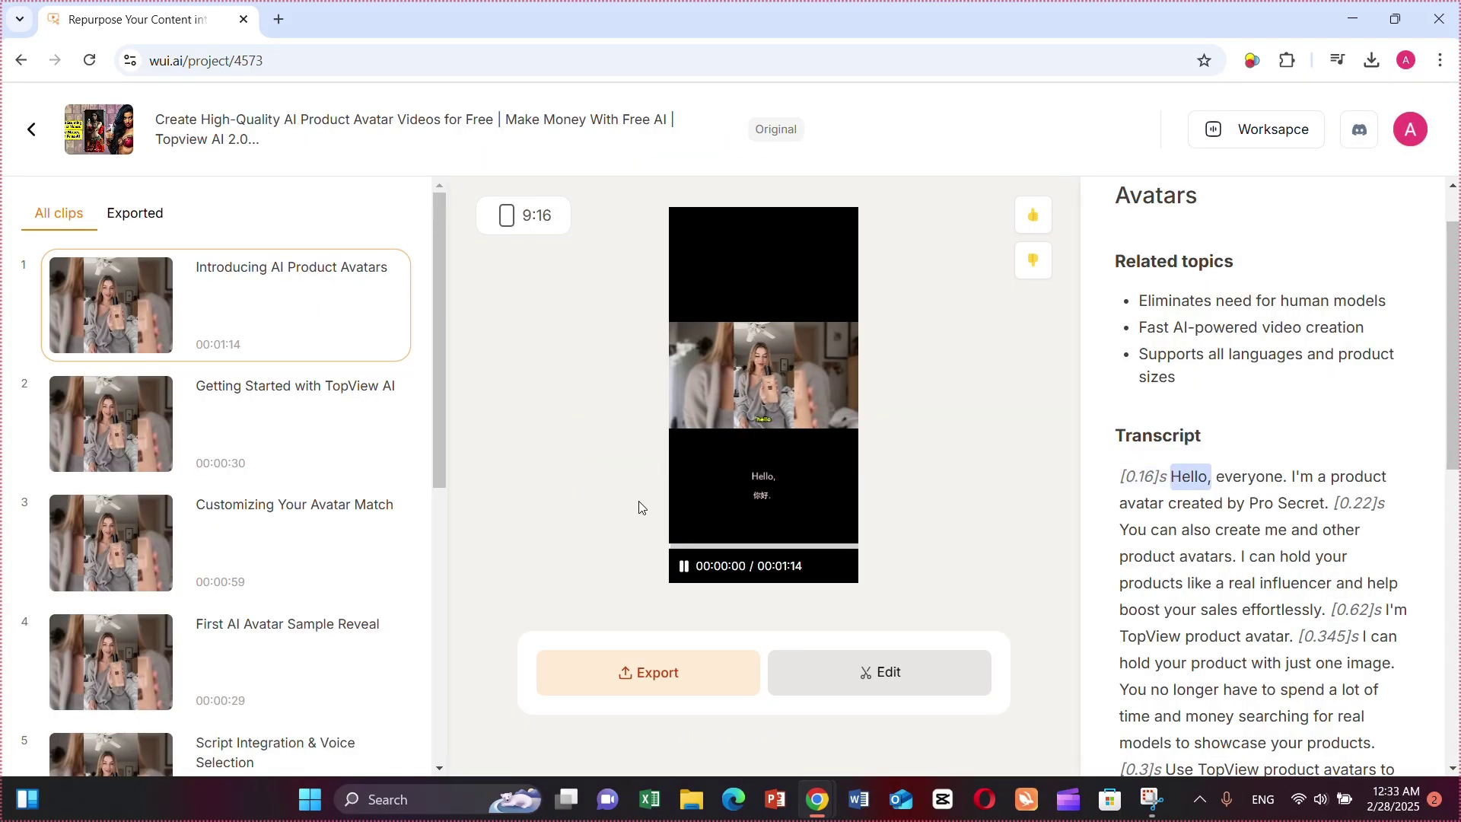
# - Pause the preview, review the bilingual subtitle list, and apply the blurred-background template
pyautogui.click(816, 473)
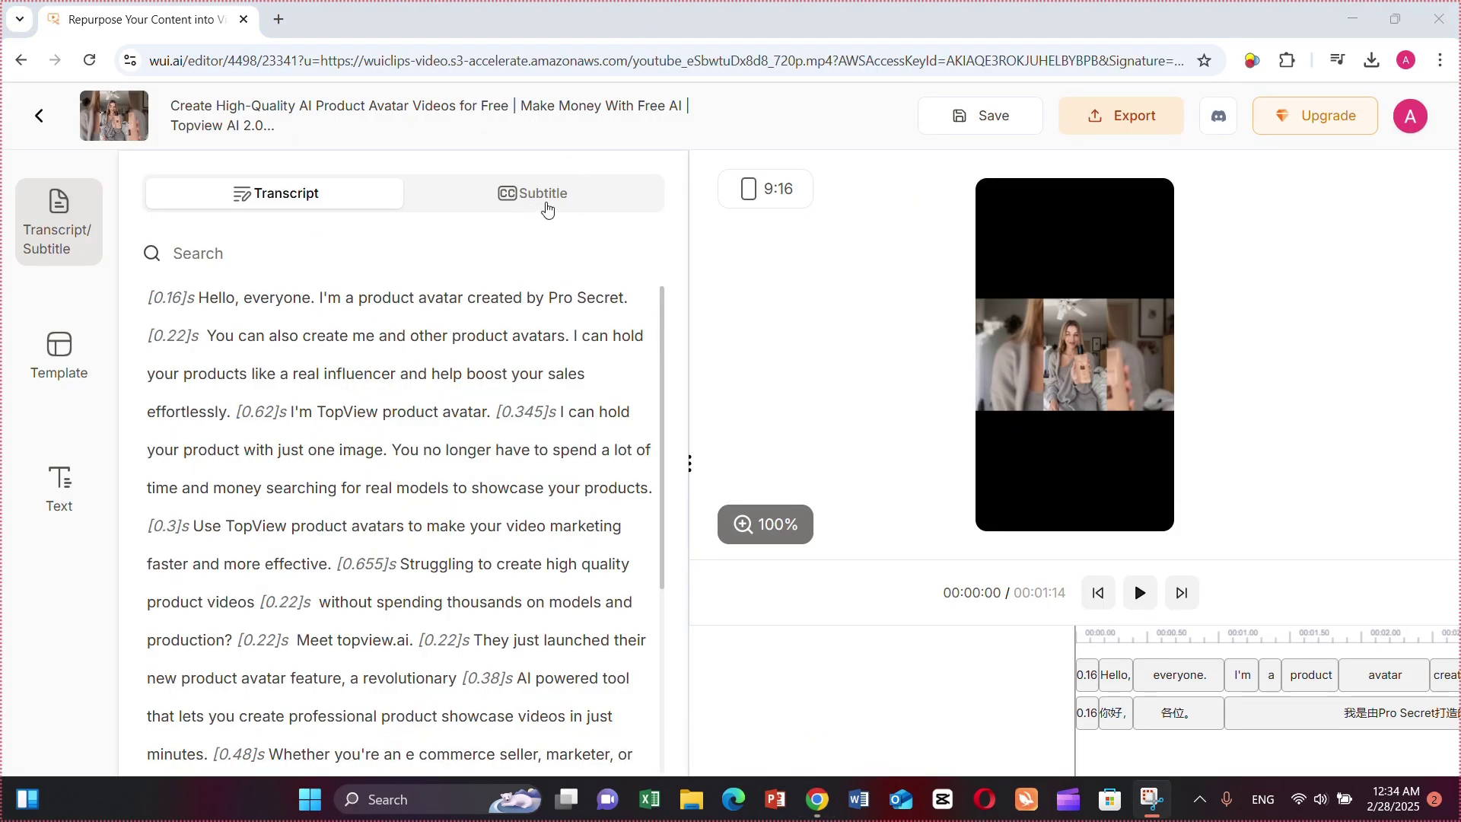
pyautogui.click(569, 200)
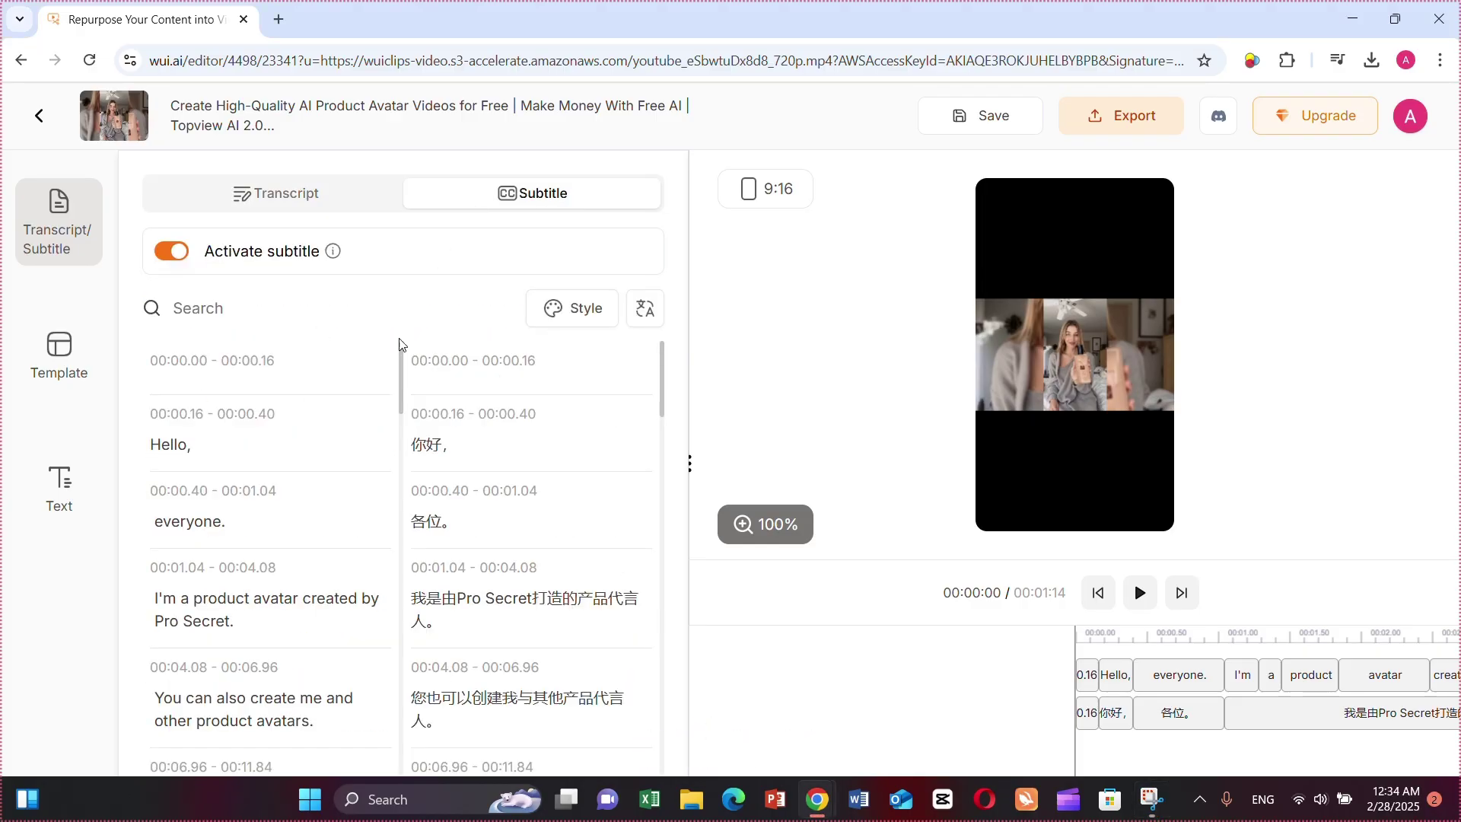
pyautogui.scroll(-3, 495, 559)
pyautogui.scroll(-5, 328, 540)
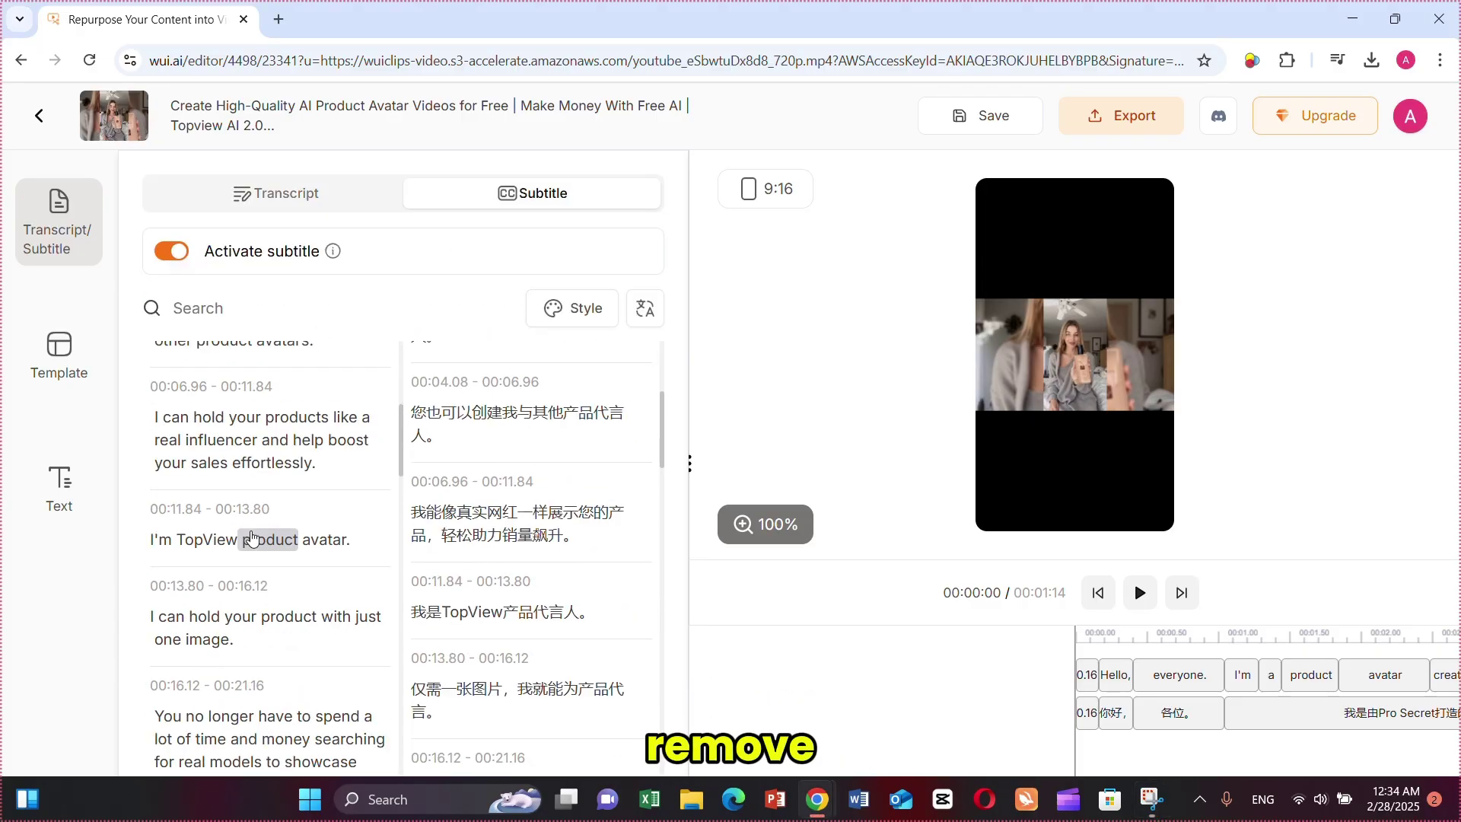
pyautogui.scroll(-3, 489, 620)
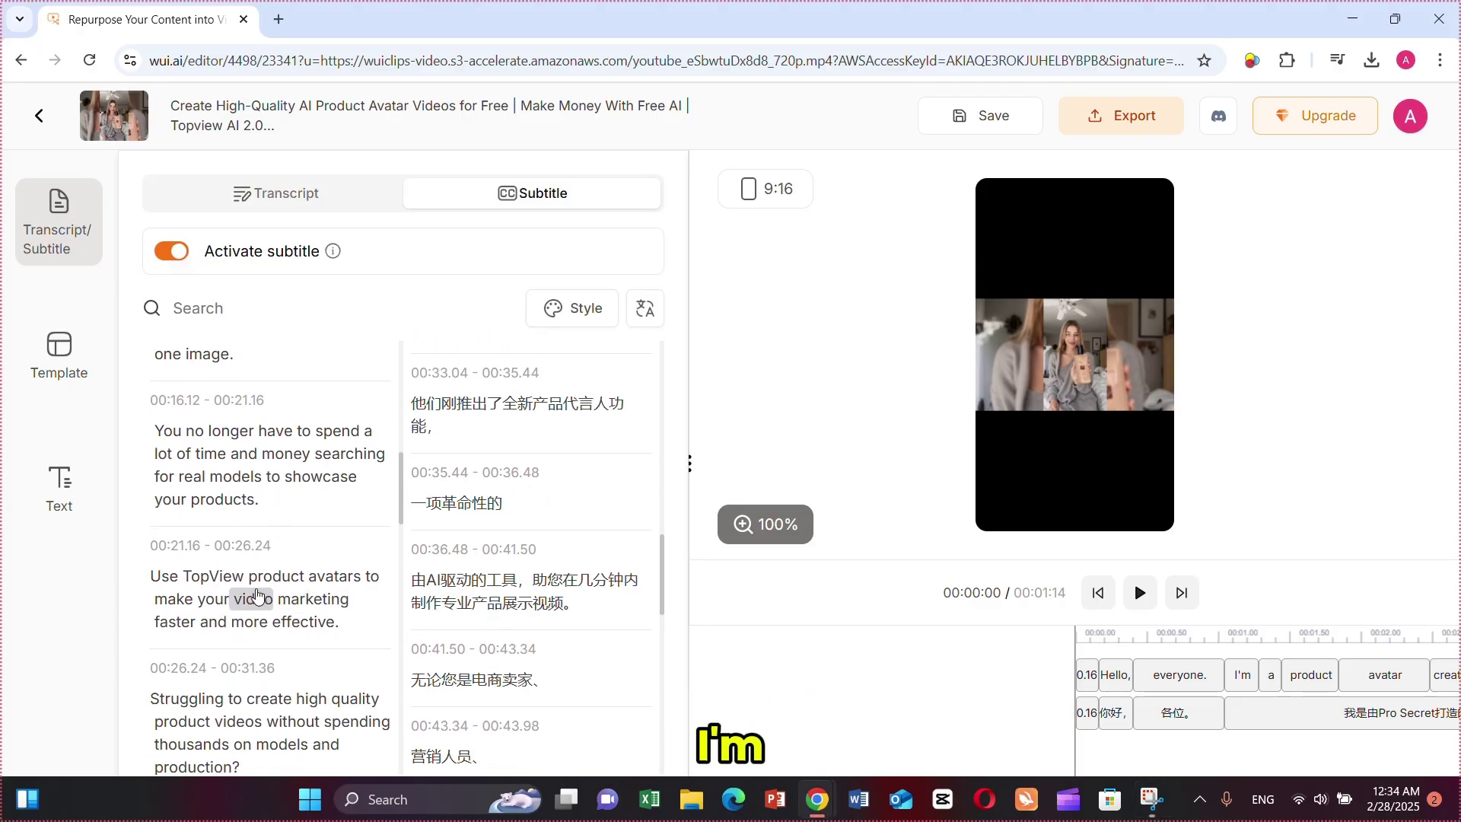
pyautogui.scroll(-3, 254, 596)
pyautogui.click(59, 353)
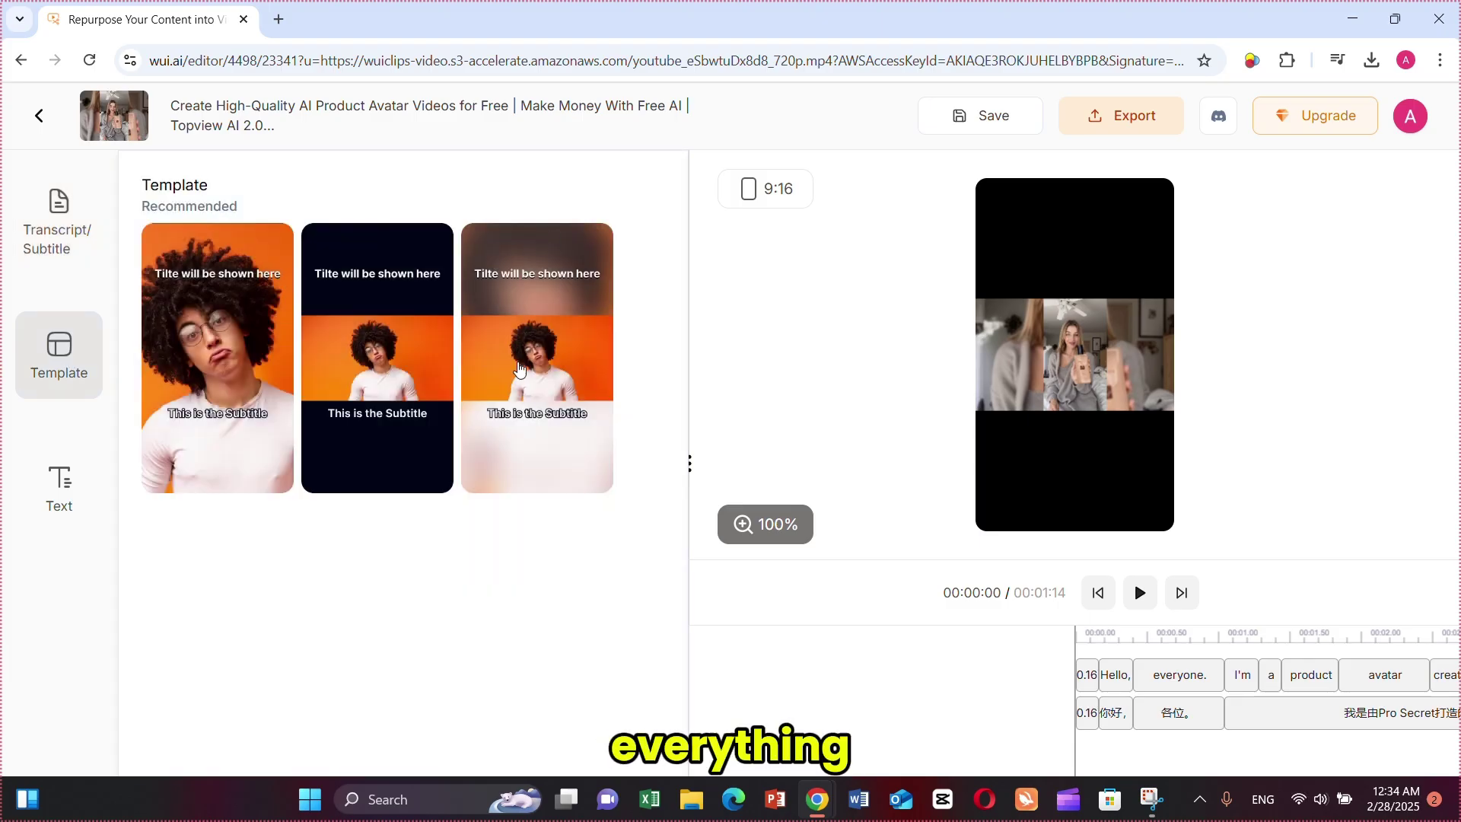
pyautogui.click(528, 417)
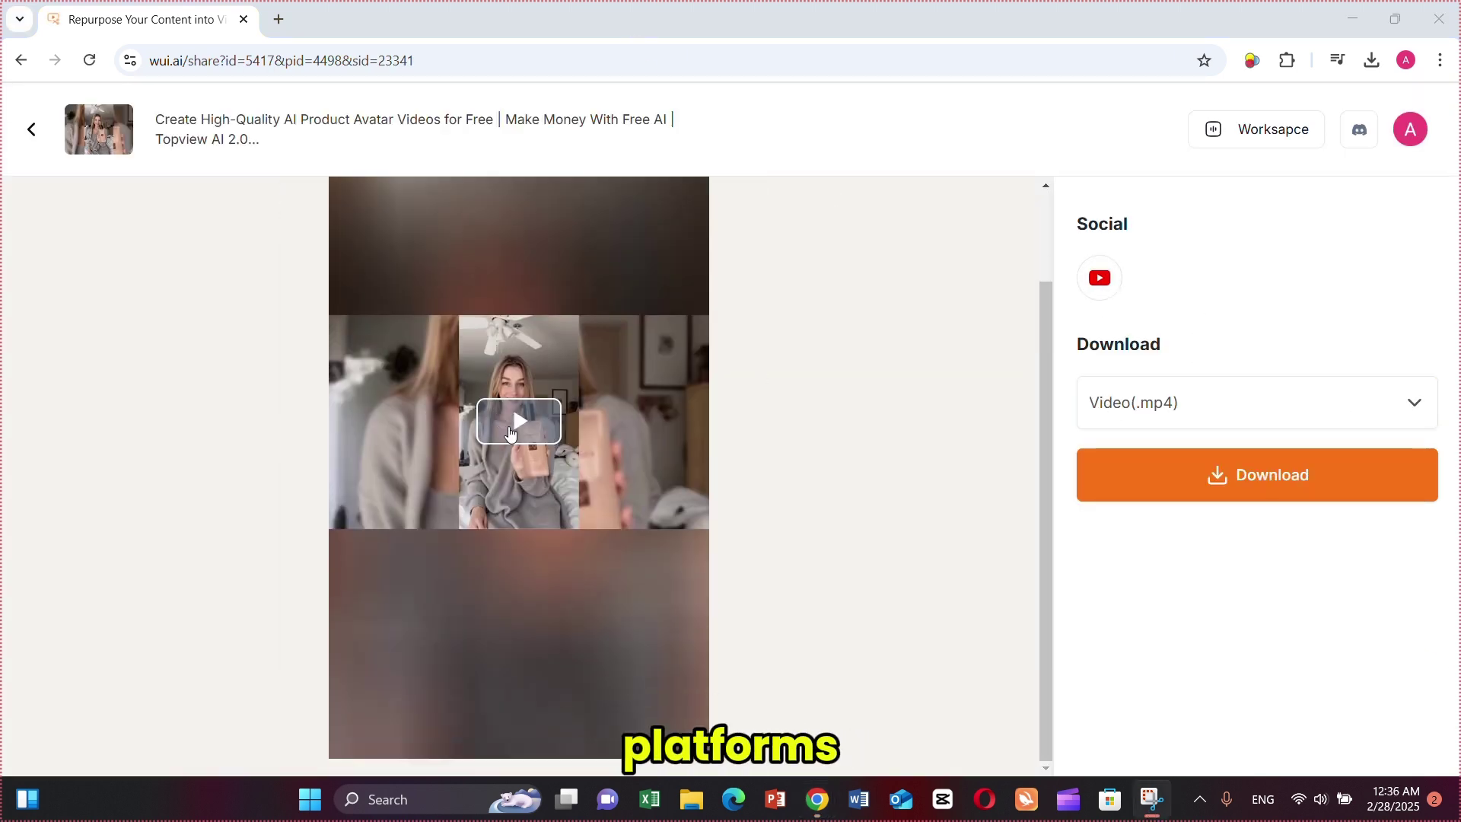
# - Play the exported blurred-background chapter clip, then download it as Video(.mp4)
pyautogui.click(512, 421)
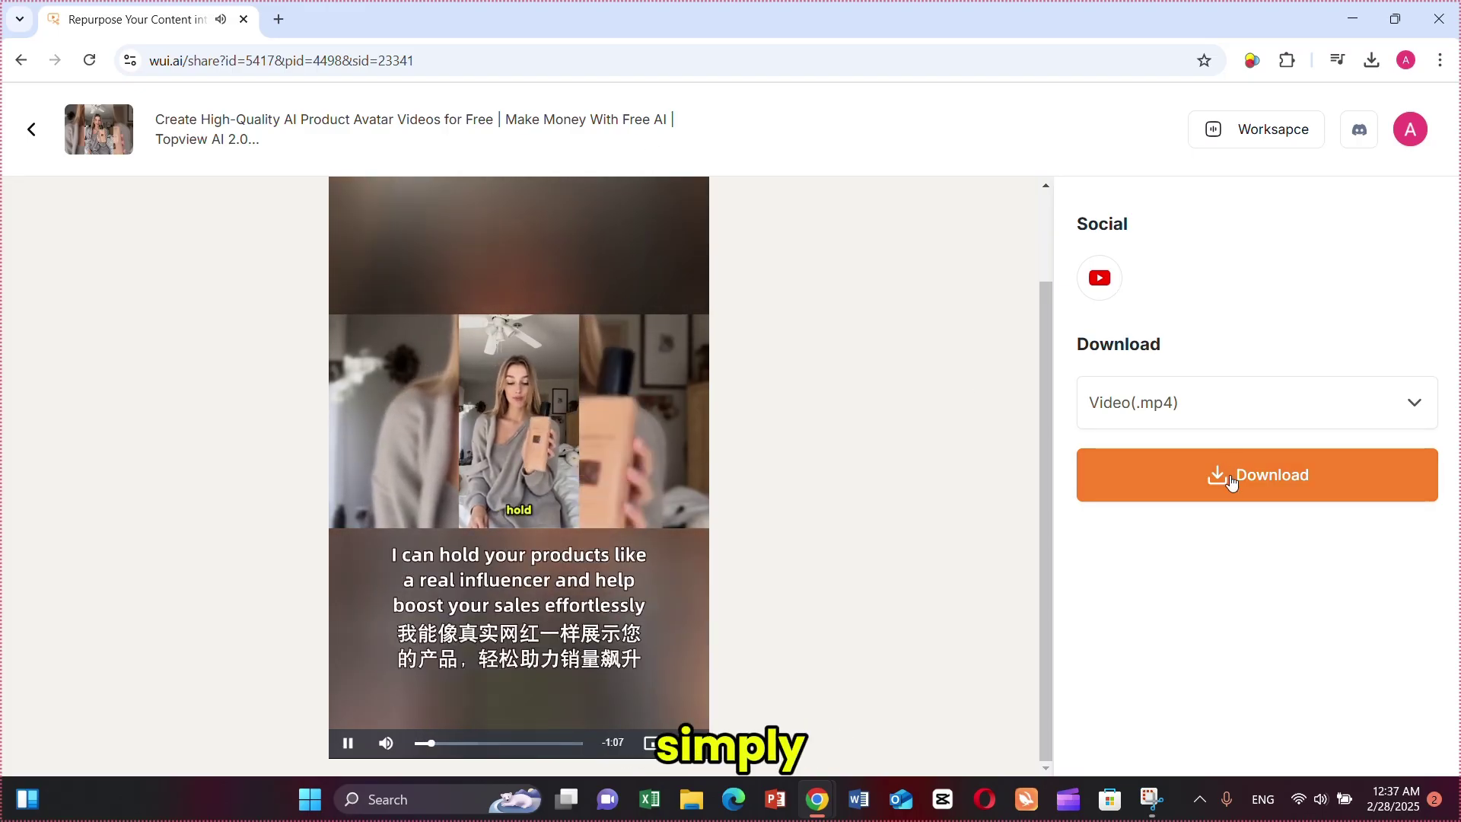
pyautogui.click(1203, 475)
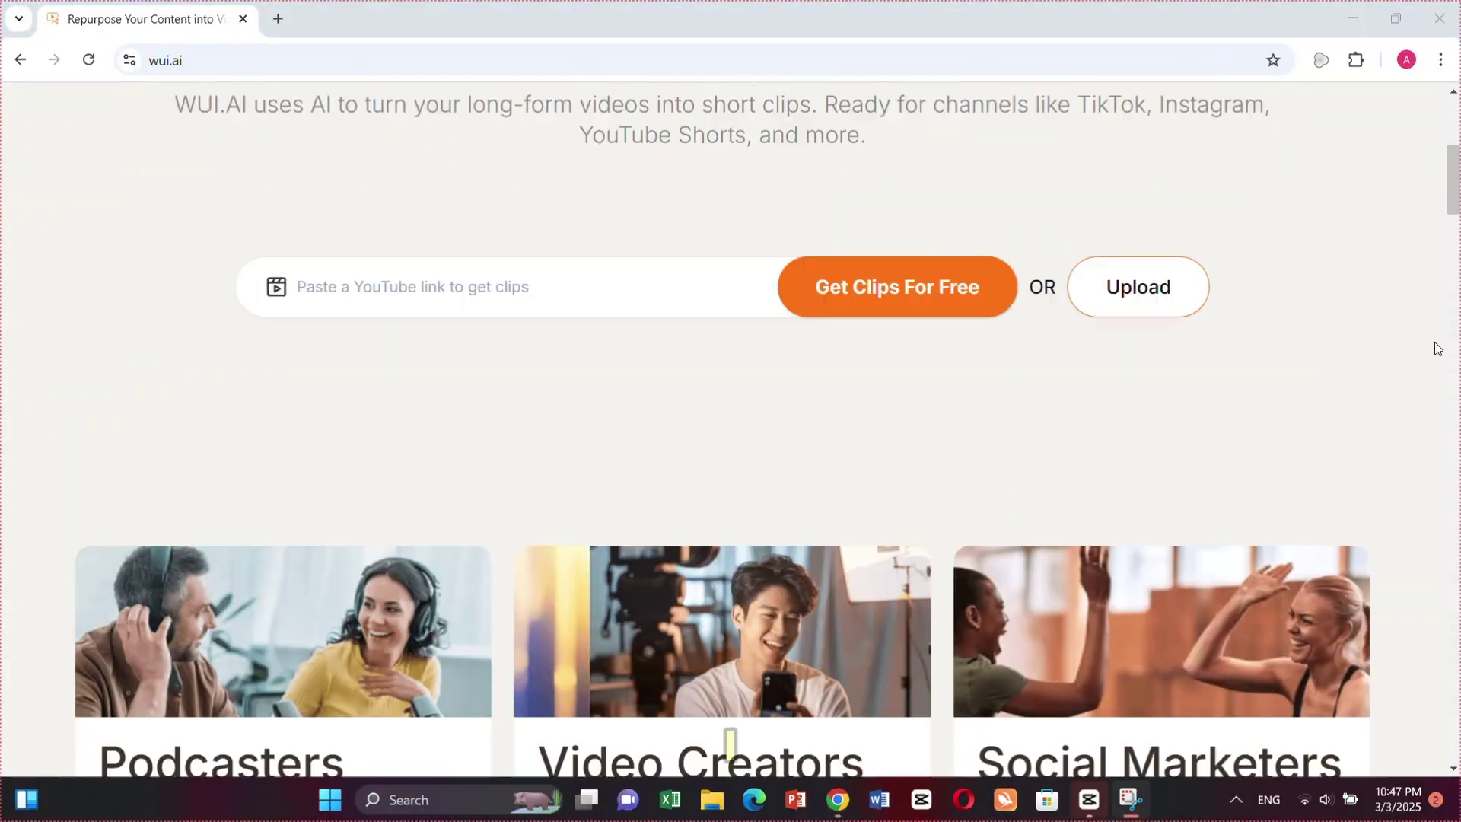
pyautogui.scroll(-8, 1435, 346)
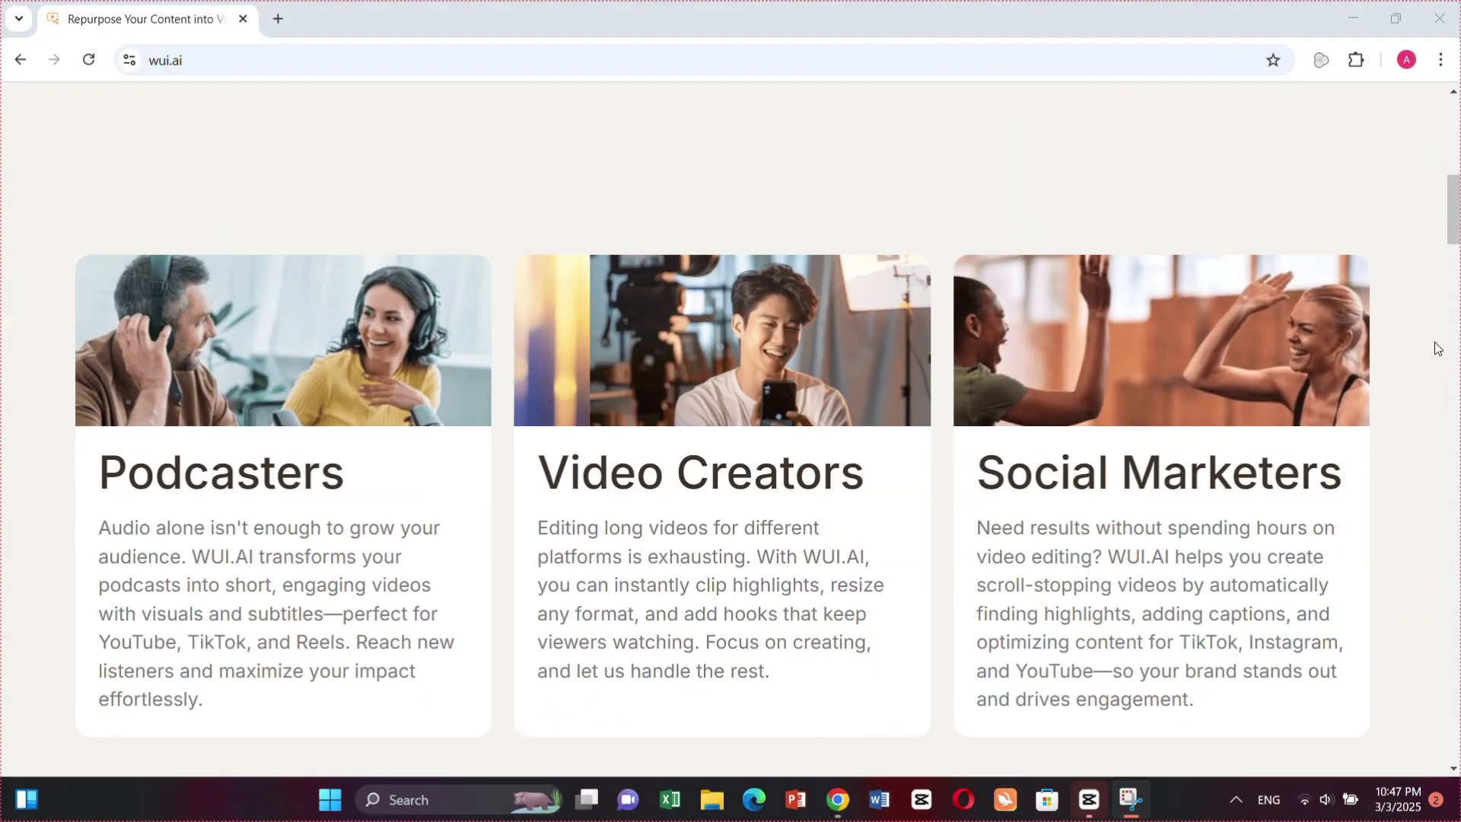
pyautogui.scroll(-6, 1437, 348)
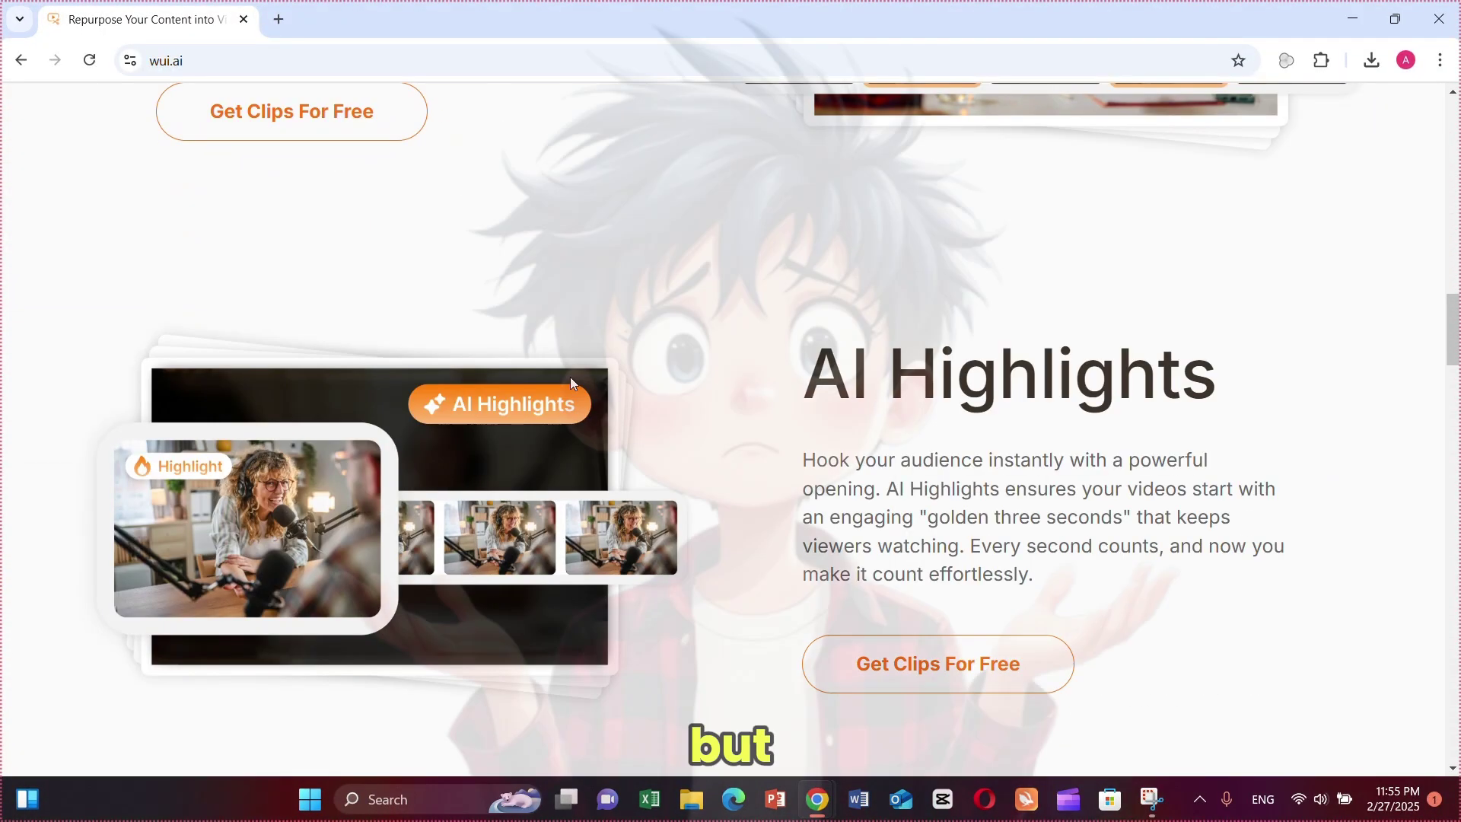
pyautogui.scroll(-10, 695, 417)
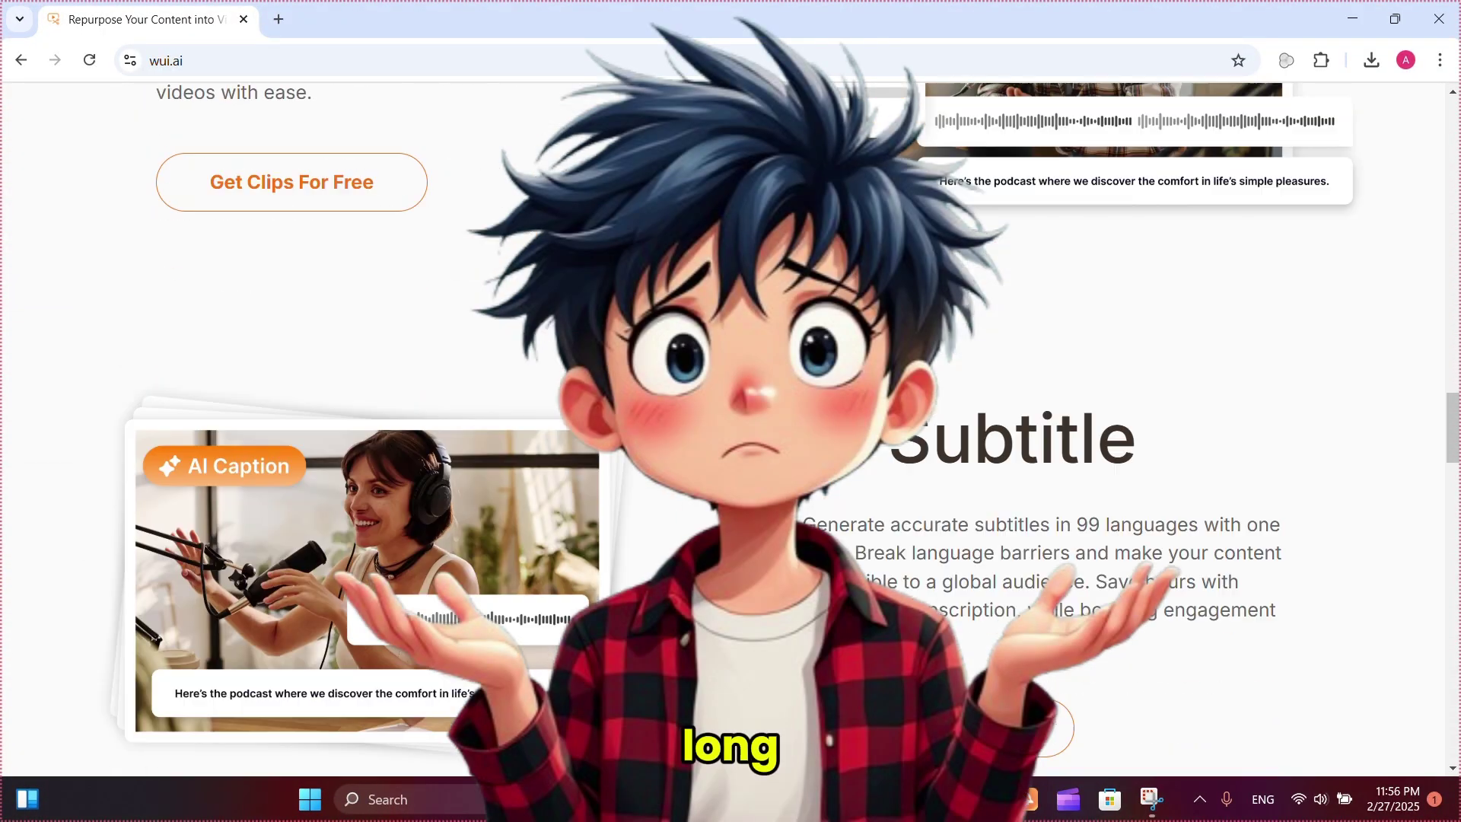
pyautogui.scroll(-5, 701, 423)
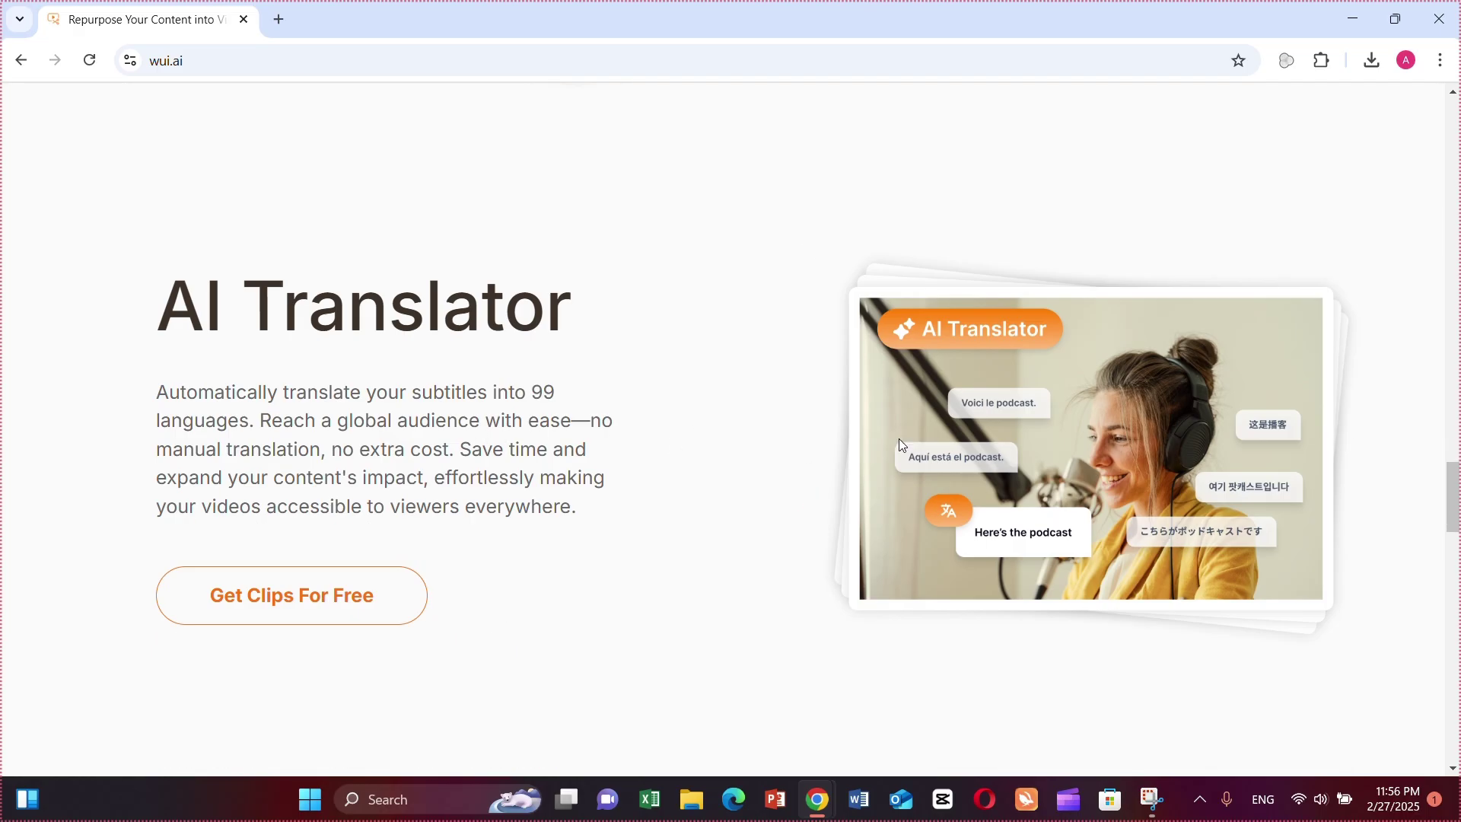
pyautogui.scroll(-5, 899, 449)
pyautogui.scroll(-5, 898, 449)
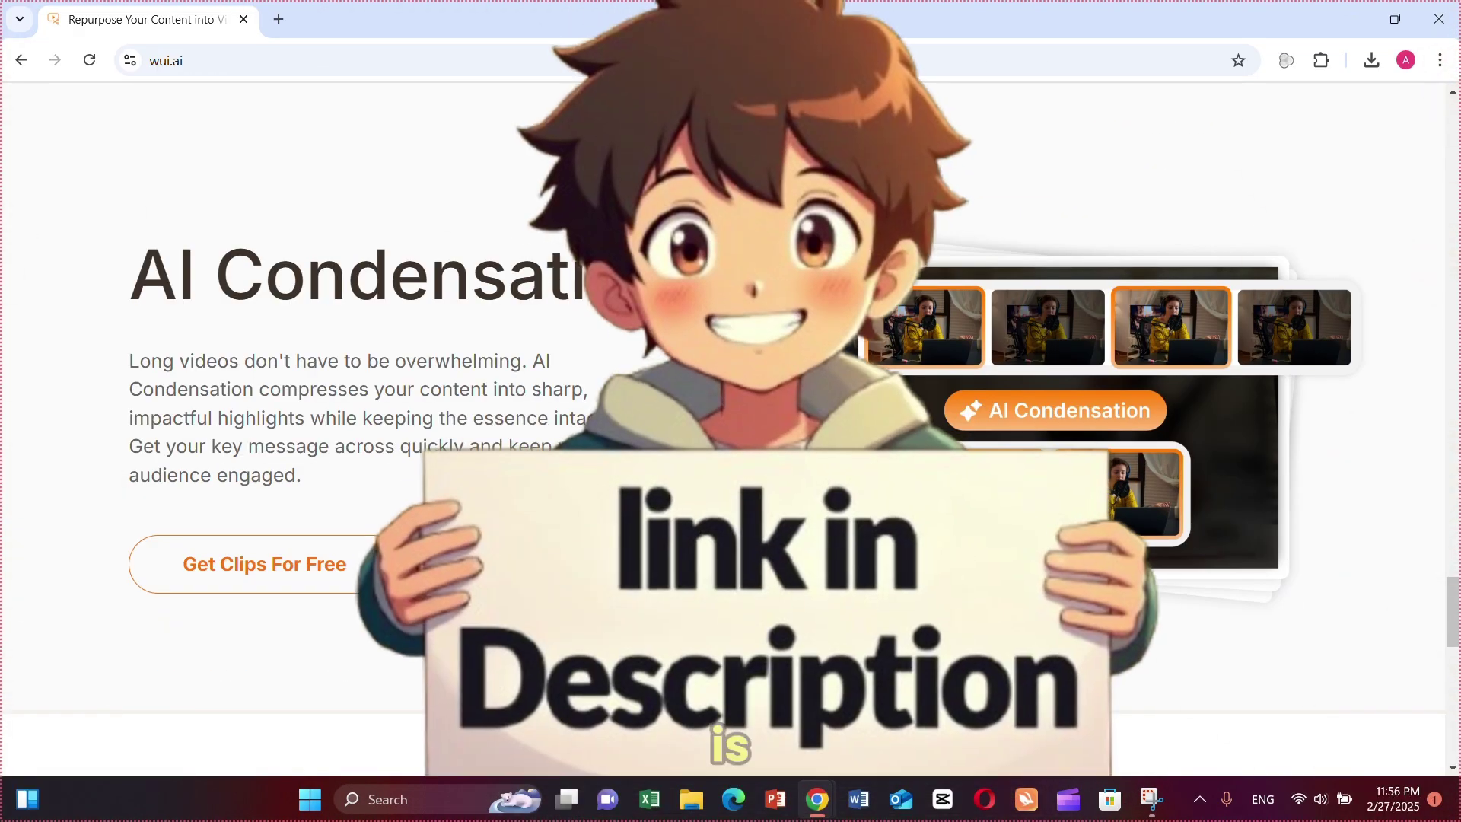
pyautogui.scroll(-4, 653, 368)
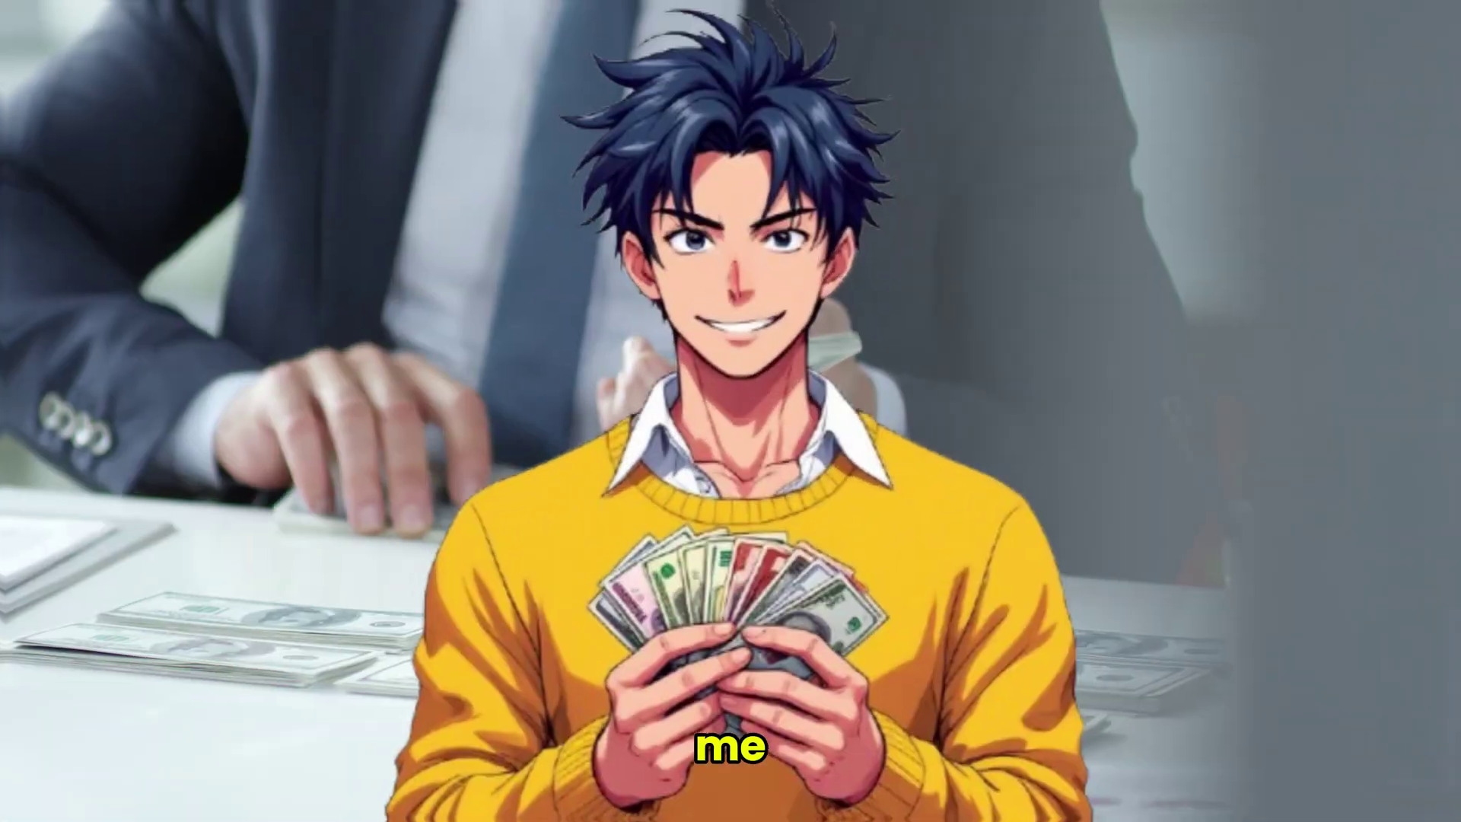